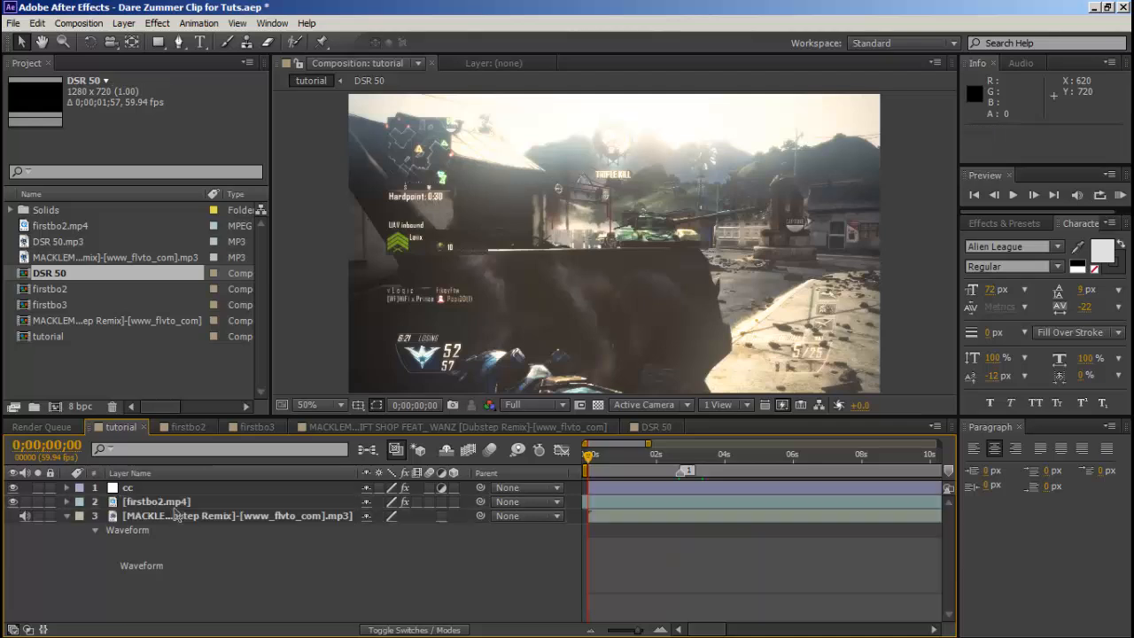
Delete the firstbo2.mp4 layer from the tutorial composition.
{"action": "left_click", "coordinate": [199, 499]}
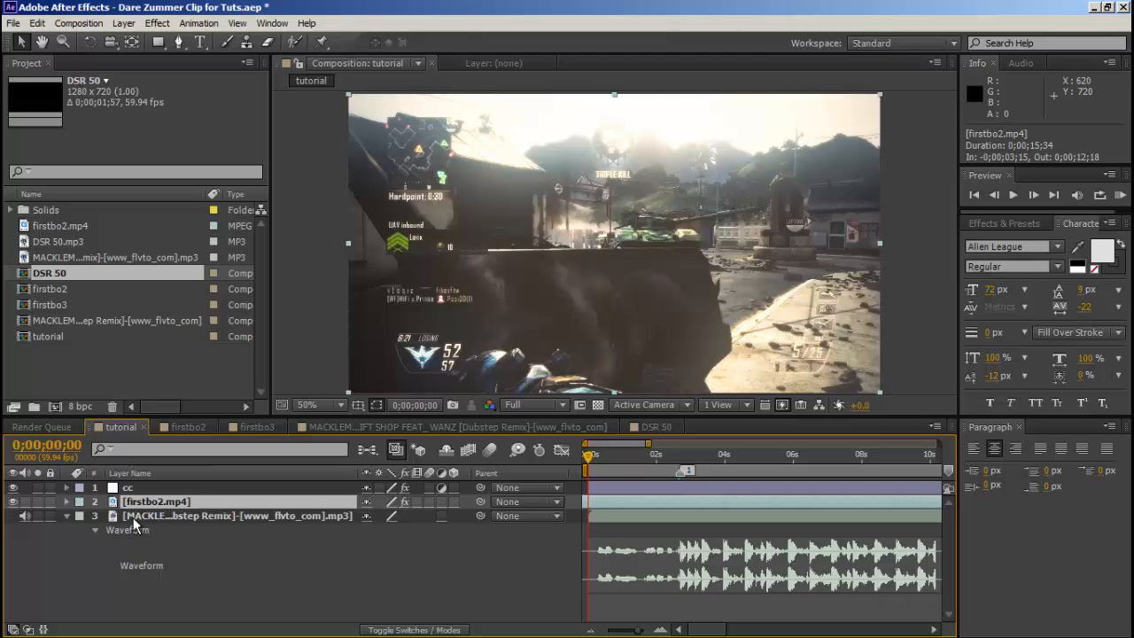
{"action": "key", "text": "Delete"}
Close the project without saving its changes and reopen Dare Zummer Clip for Tuts.aep from the recent projects.
{"action": "left_click", "coordinate": [11, 19]}
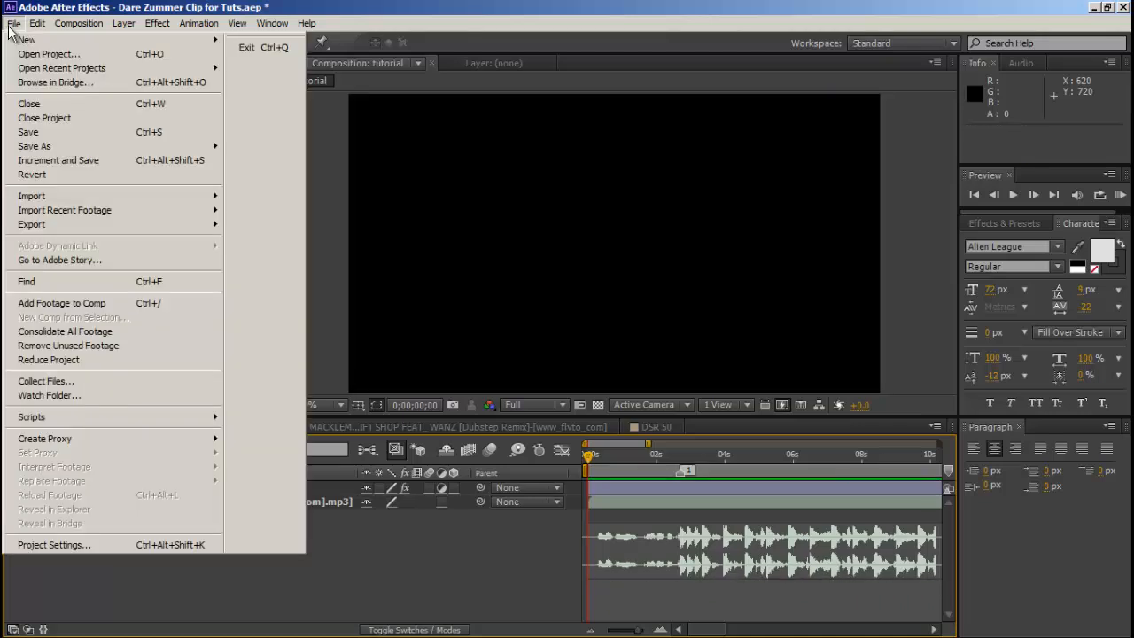
{"action": "left_click", "coordinate": [48, 151]}
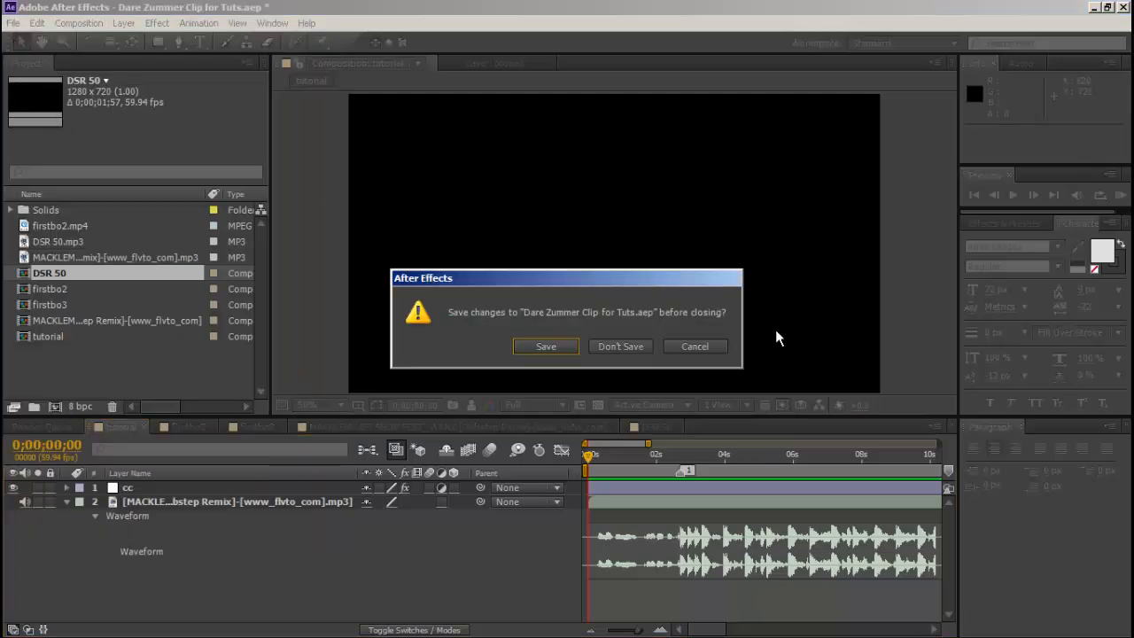
{"action": "left_click", "coordinate": [617, 346]}
{"action": "left_click", "coordinate": [9, 23]}
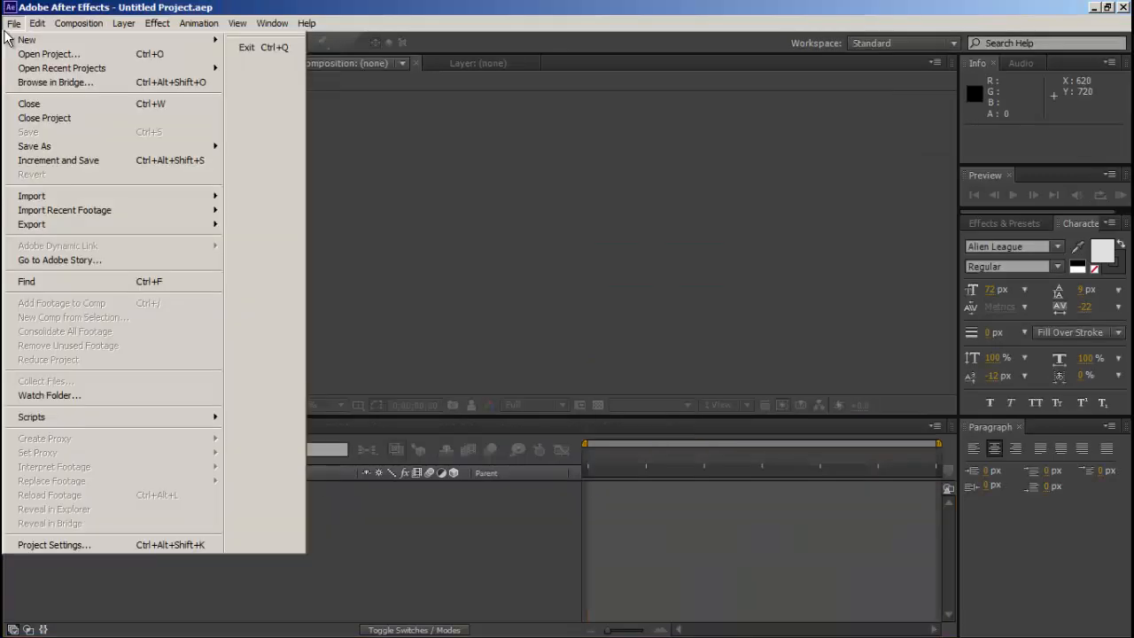
{"action": "mouse_move", "coordinate": [102, 69]}
{"action": "left_click", "coordinate": [280, 68]}
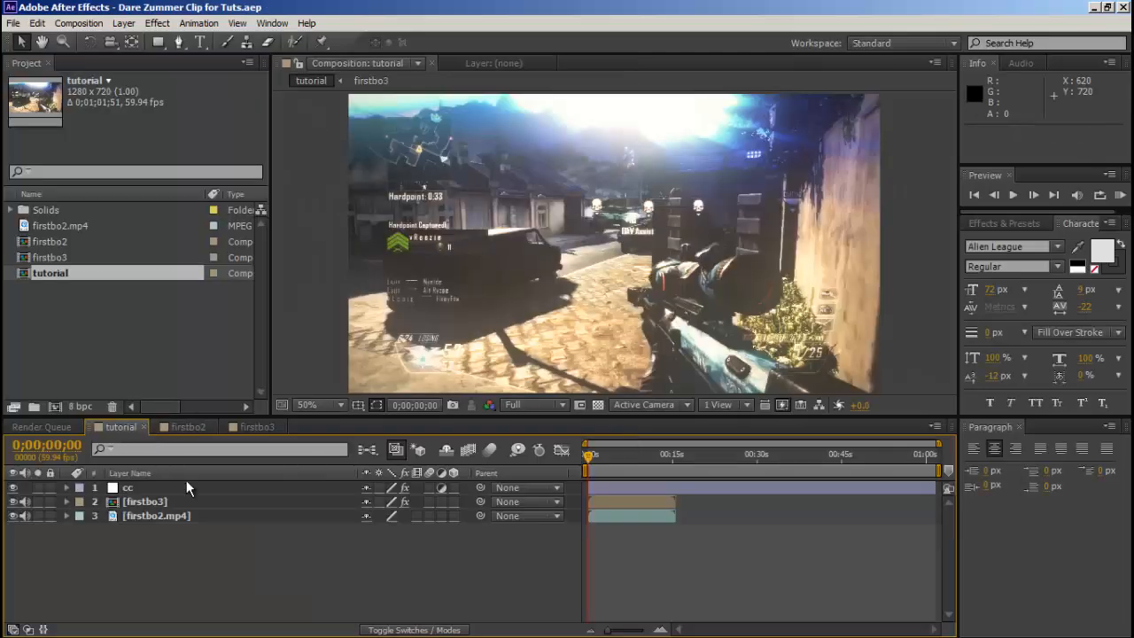
{"action": "left_click", "coordinate": [184, 502]}
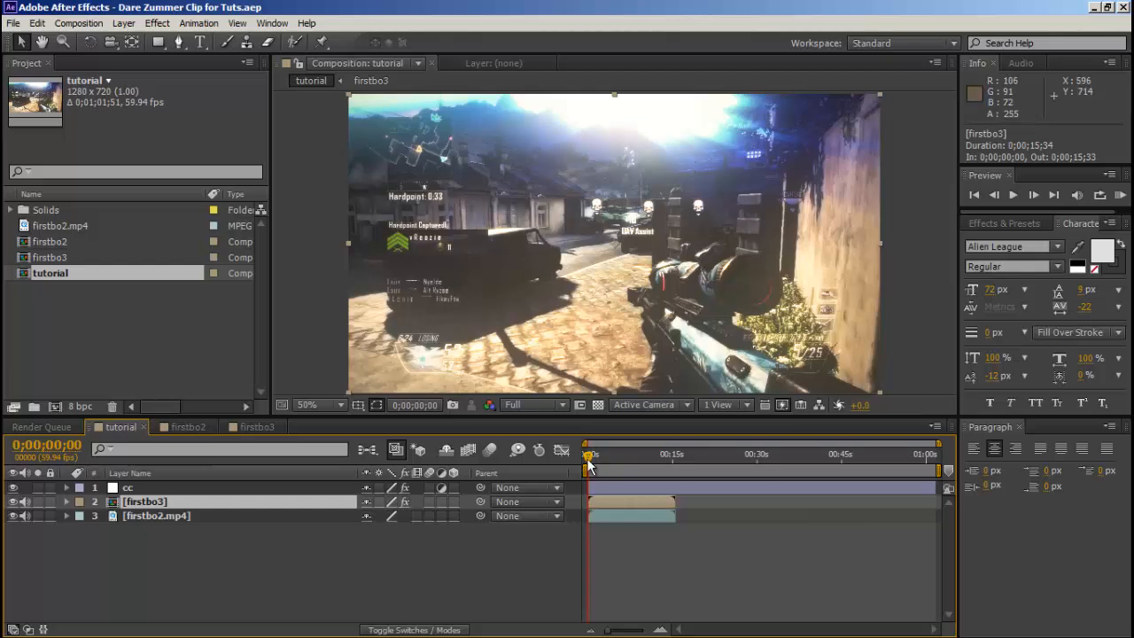
{"action": "left_click", "coordinate": [143, 514]}
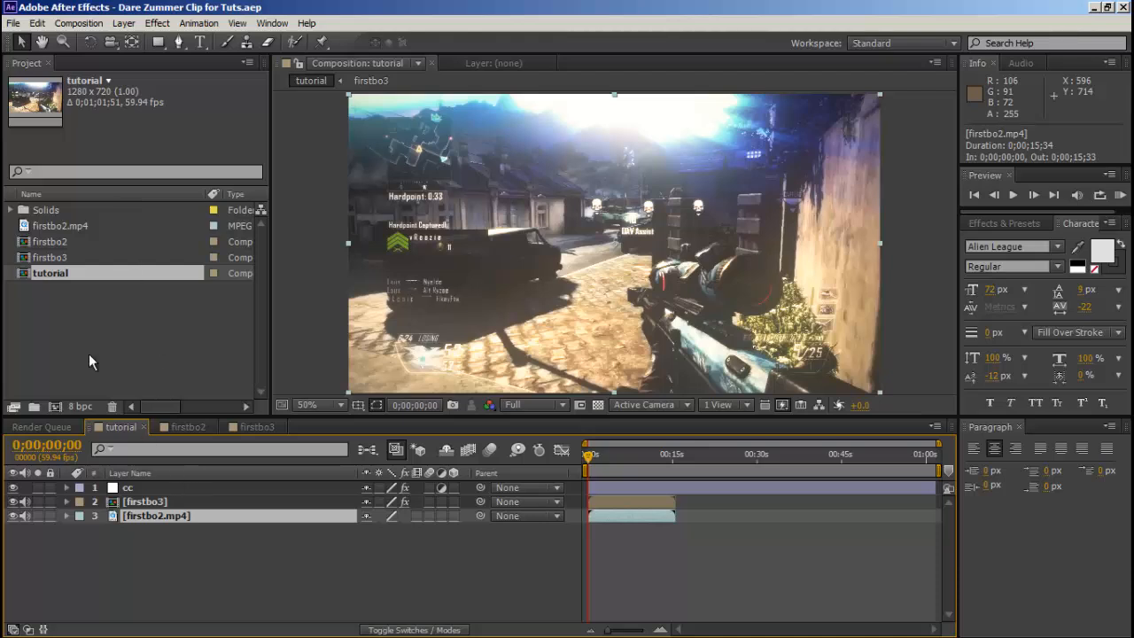
{"action": "left_click", "coordinate": [145, 502]}
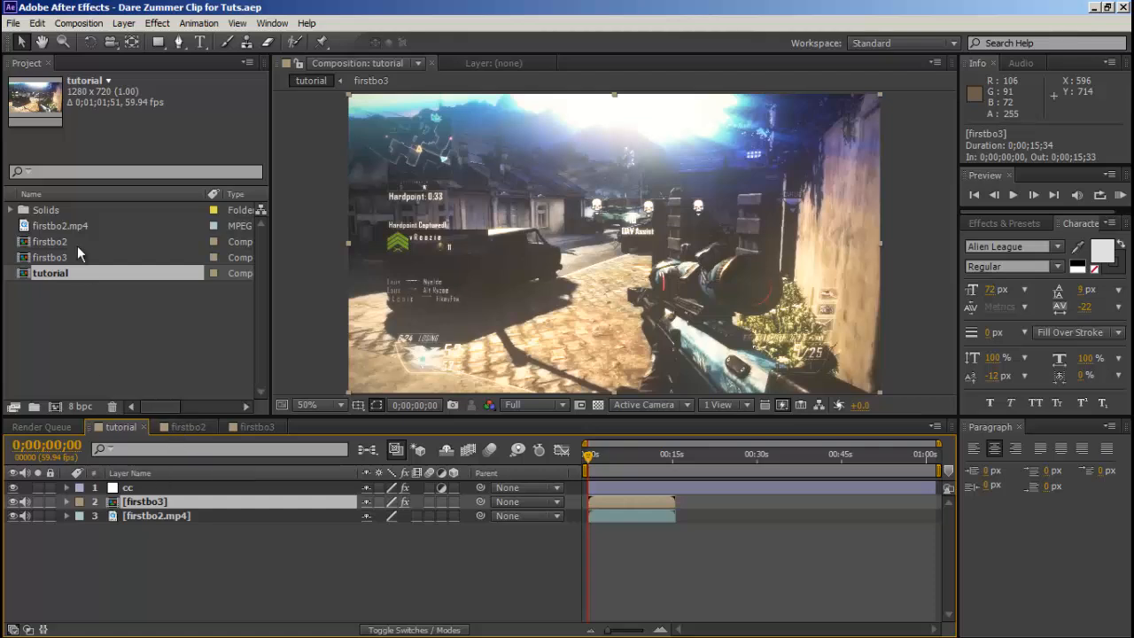
{"action": "left_click", "coordinate": [158, 537]}
{"action": "left_click", "coordinate": [169, 515]}
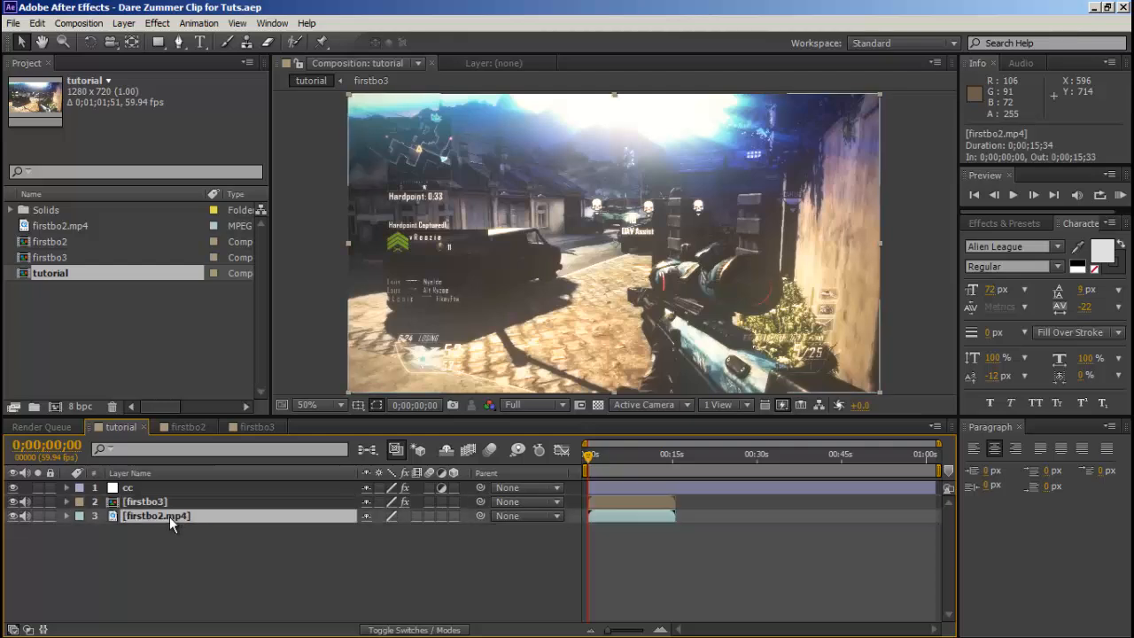
{"action": "left_click", "coordinate": [156, 506]}
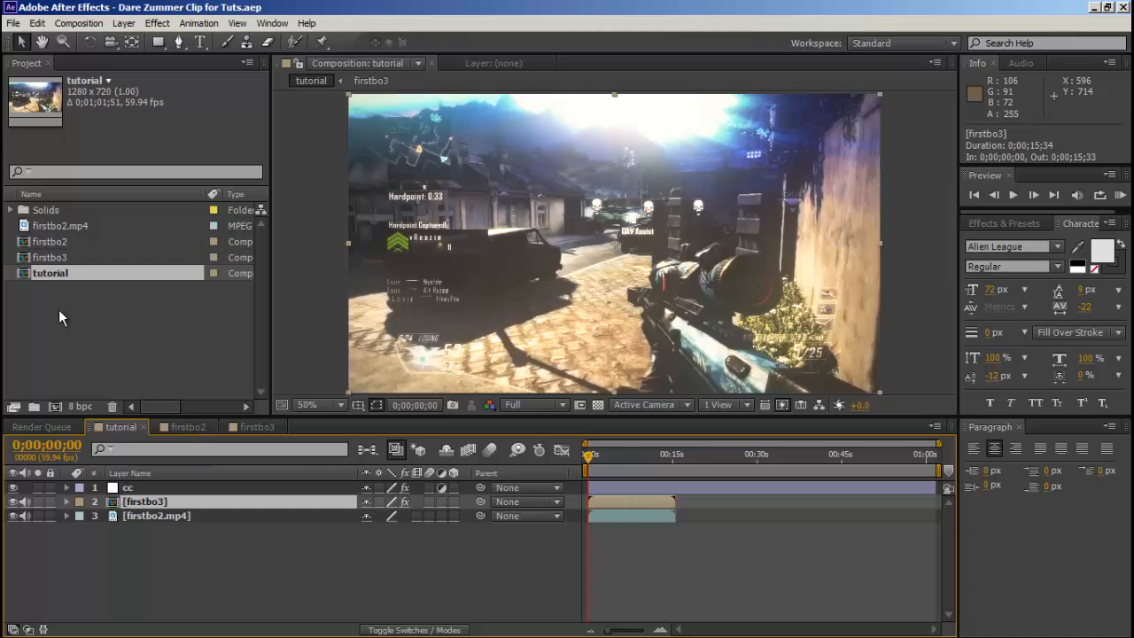
{"action": "left_click", "coordinate": [172, 514]}
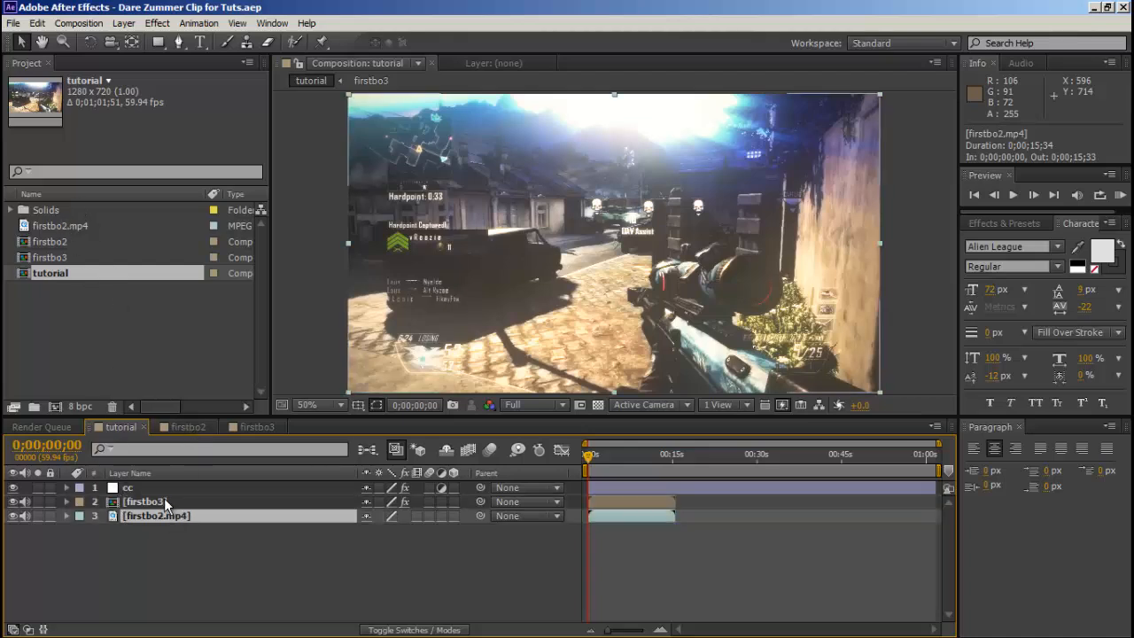
Copy the firstbo3 and firstbo2.mp4 layers together from the tutorial composition.
{"action": "left_click", "coordinate": [148, 503]}
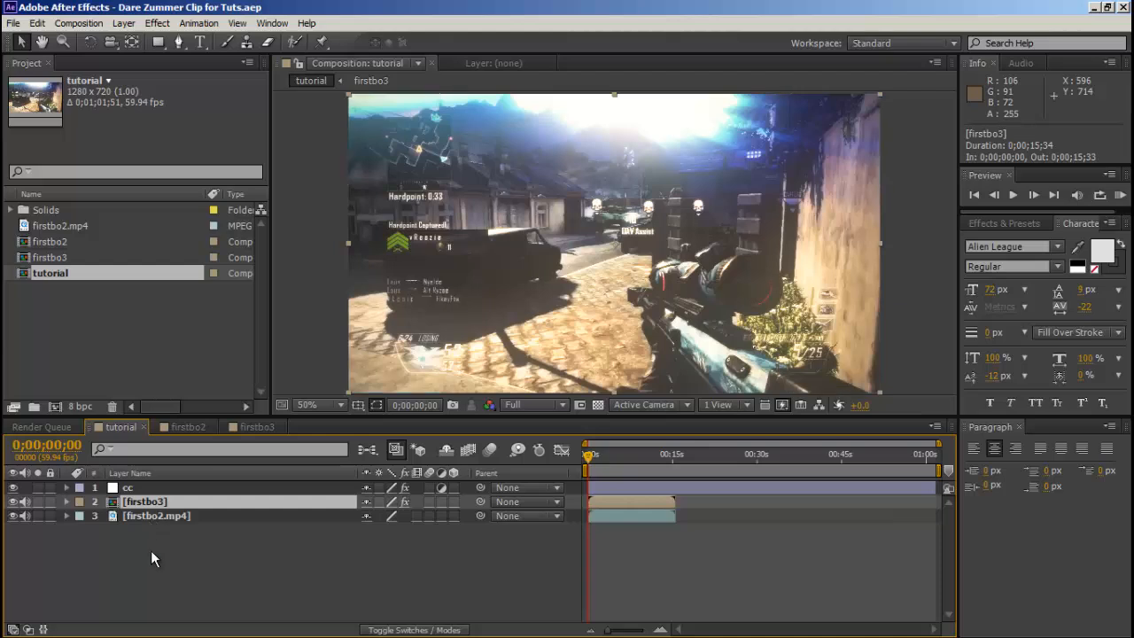
{"action": "left_click", "coordinate": [177, 515], "text": "shift"}
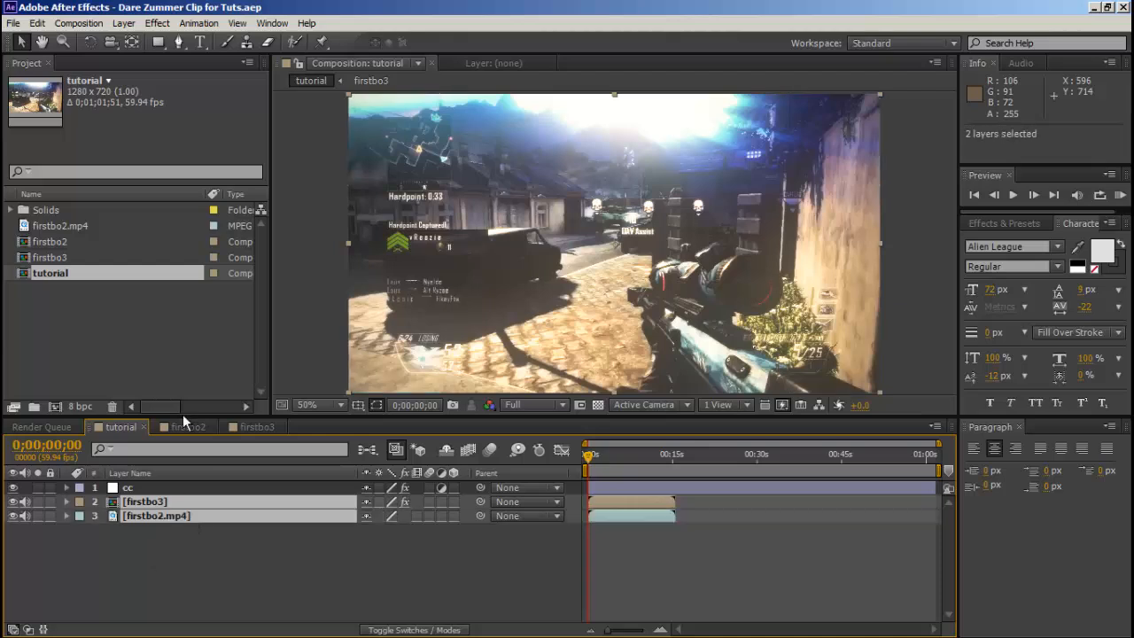
{"action": "left_click", "coordinate": [34, 25]}
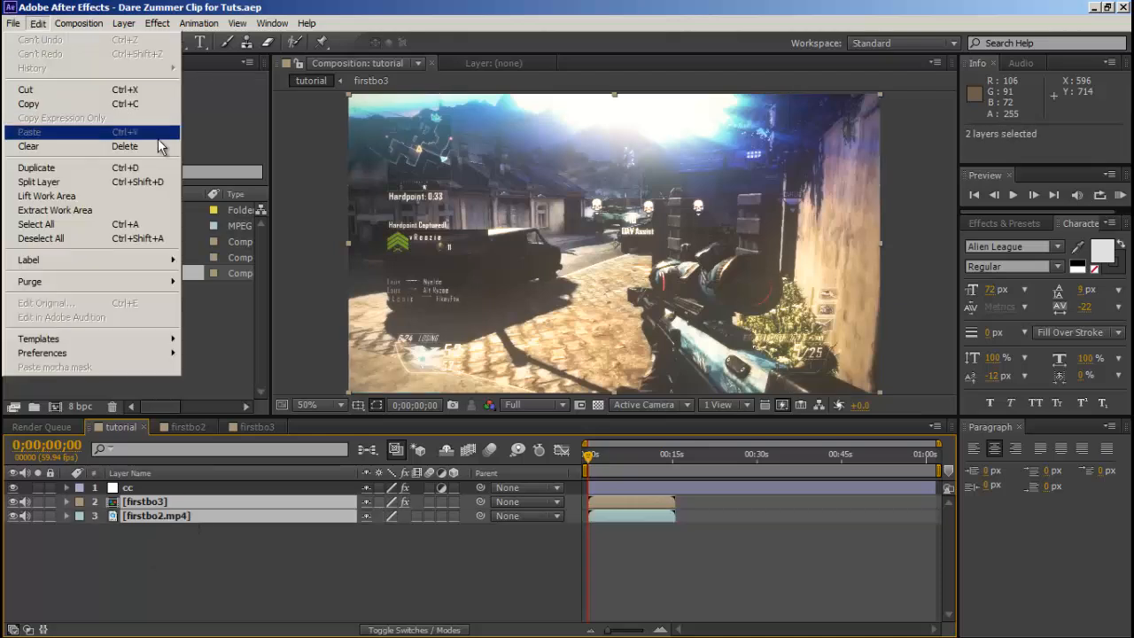
{"action": "left_click", "coordinate": [98, 104]}
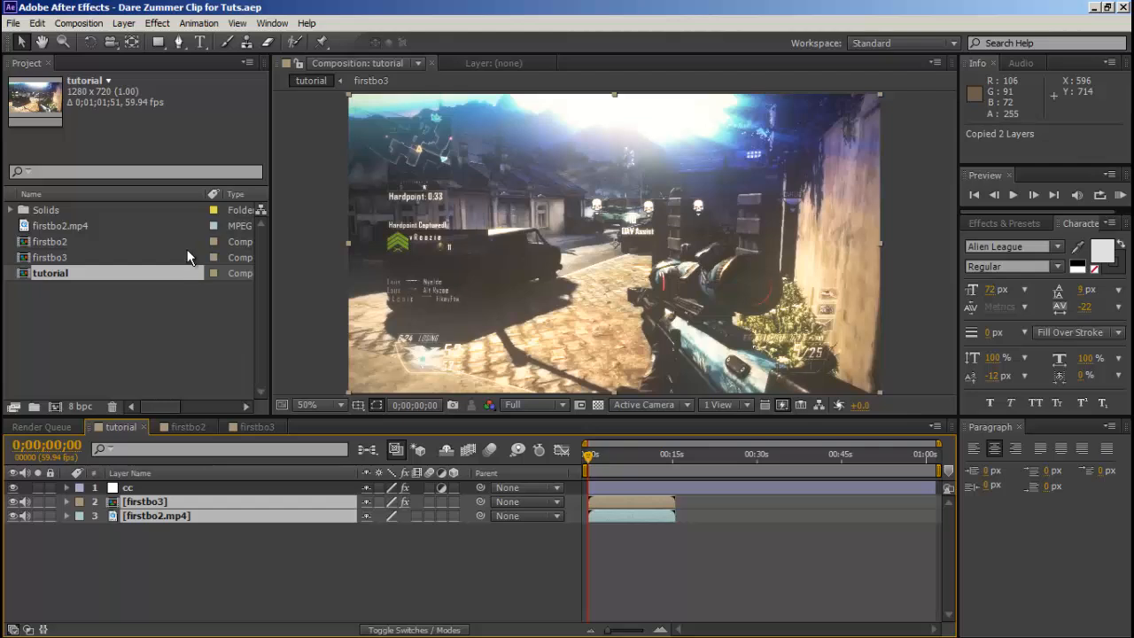
{"action": "left_click", "coordinate": [36, 24]}
{"action": "left_click", "coordinate": [71, 104]}
Create a new 1280 x 720 composition at 59.94 fps with the offered settings and paste the copied layers into it.
{"action": "left_click", "coordinate": [82, 25]}
{"action": "left_click", "coordinate": [92, 41]}
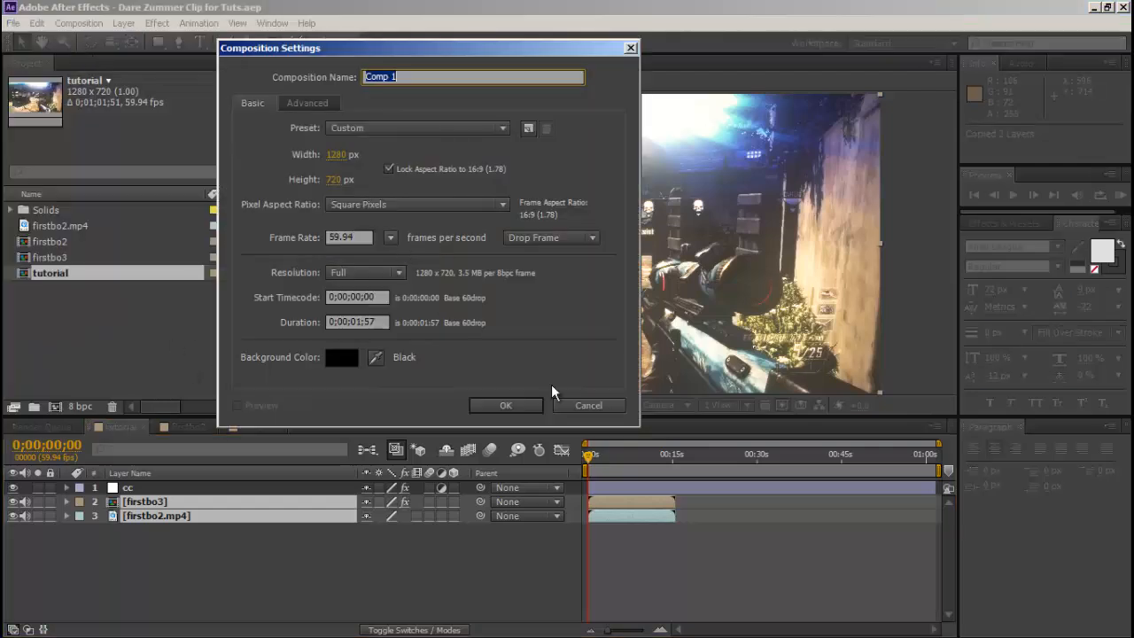
{"action": "left_click", "coordinate": [505, 405]}
{"action": "left_click", "coordinate": [37, 23]}
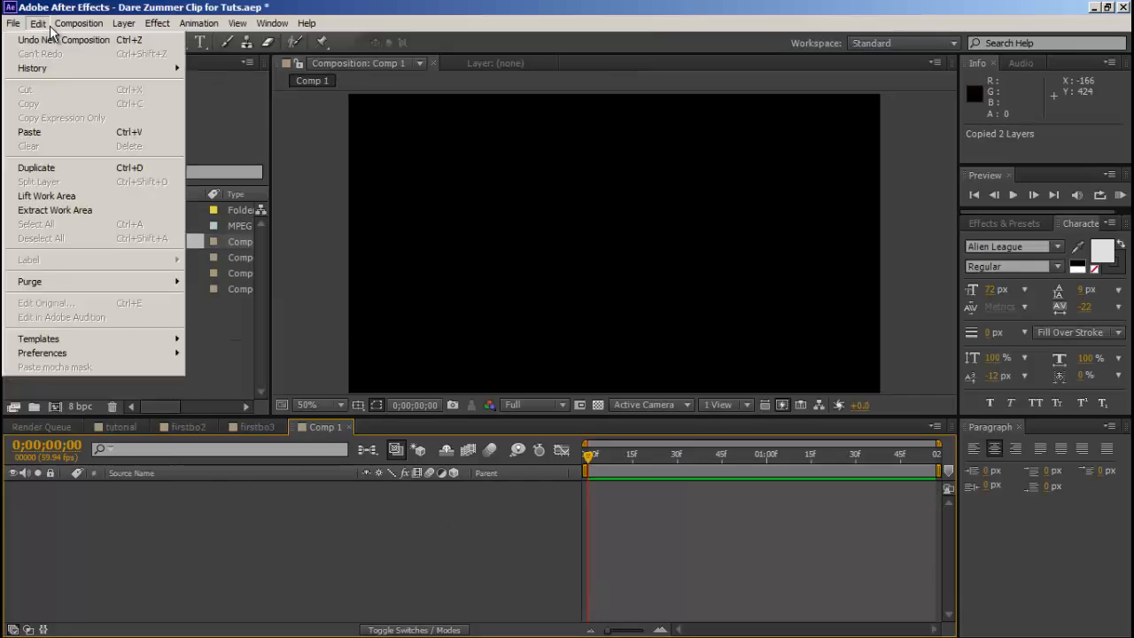
{"action": "left_click", "coordinate": [78, 140]}
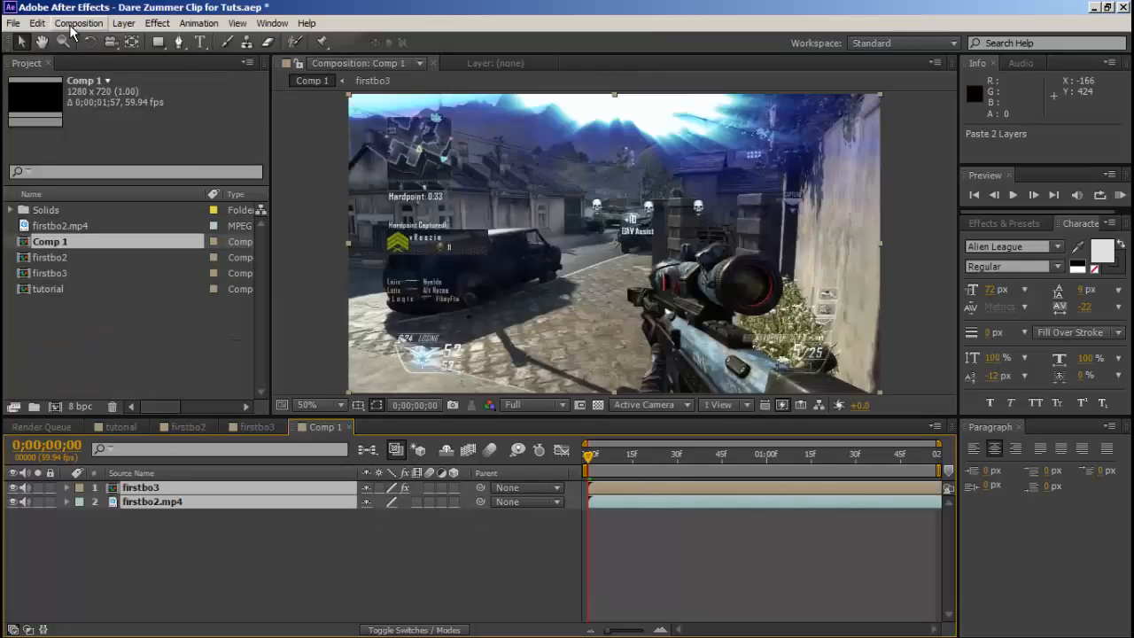
Set the duration of Comp 1 to 0;00;11;57 in its composition settings.
{"action": "left_click", "coordinate": [76, 24]}
{"action": "left_click", "coordinate": [76, 69]}
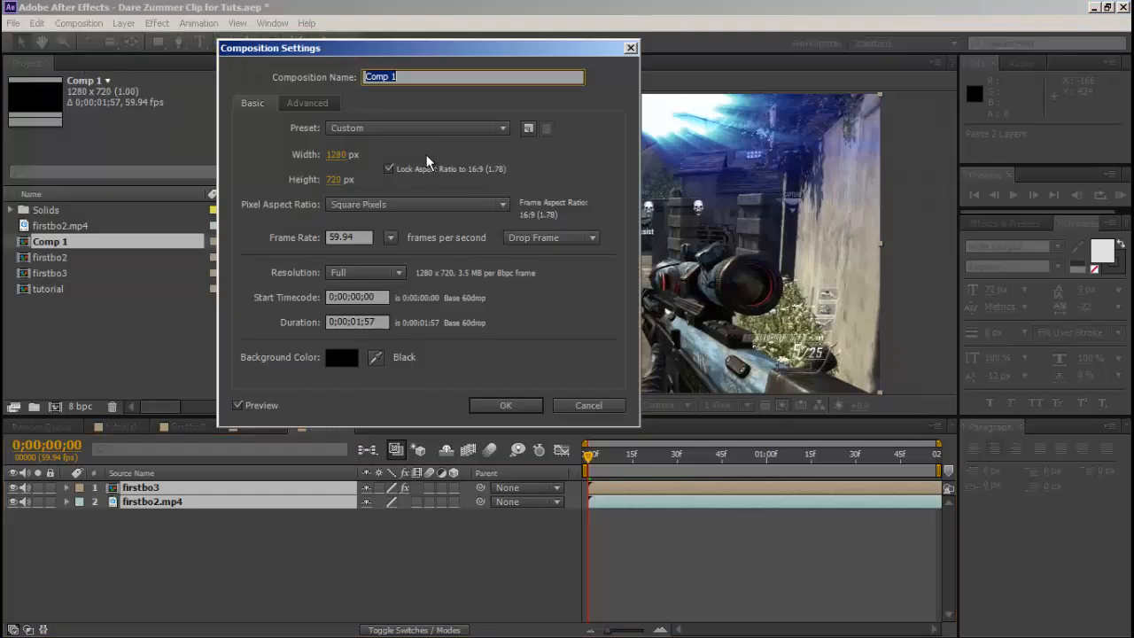
{"action": "left_click", "coordinate": [358, 323]}
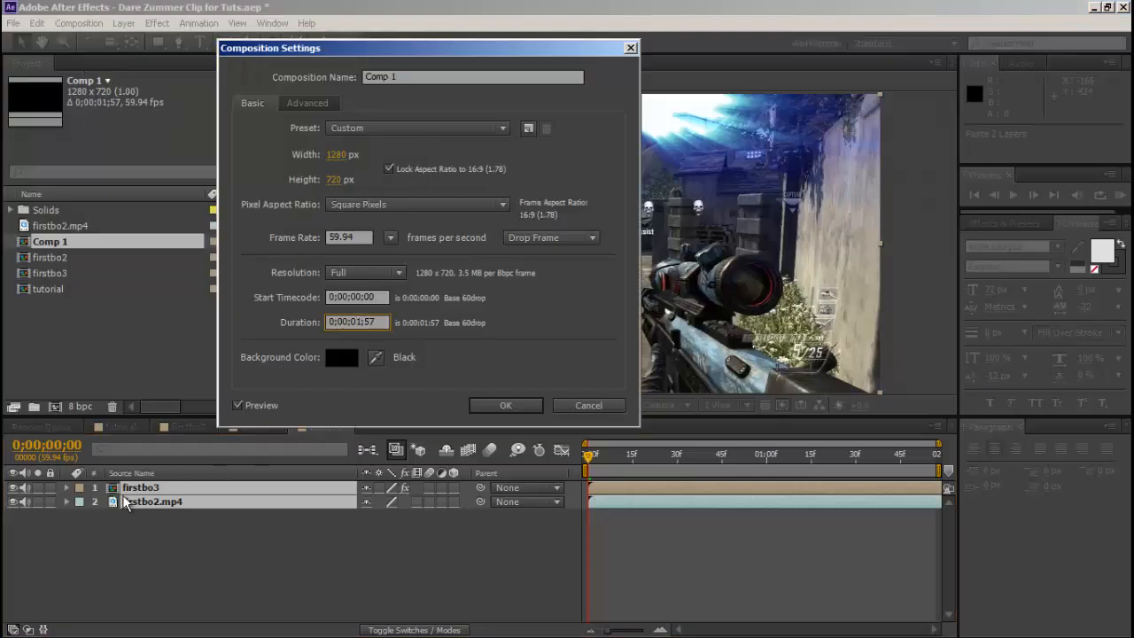
{"action": "key", "text": "BackSpace"}
{"action": "type", "text": "1"}
{"action": "left_click", "coordinate": [485, 407]}
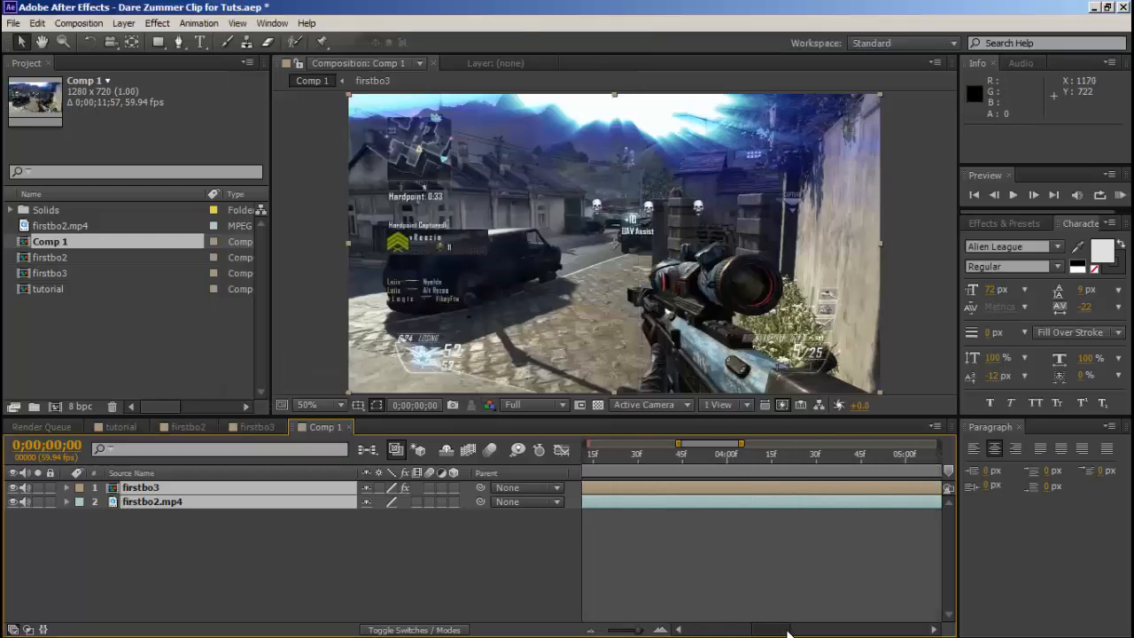
{"action": "left_click_drag", "start_coordinate": [788, 632], "coordinate": [925, 633]}
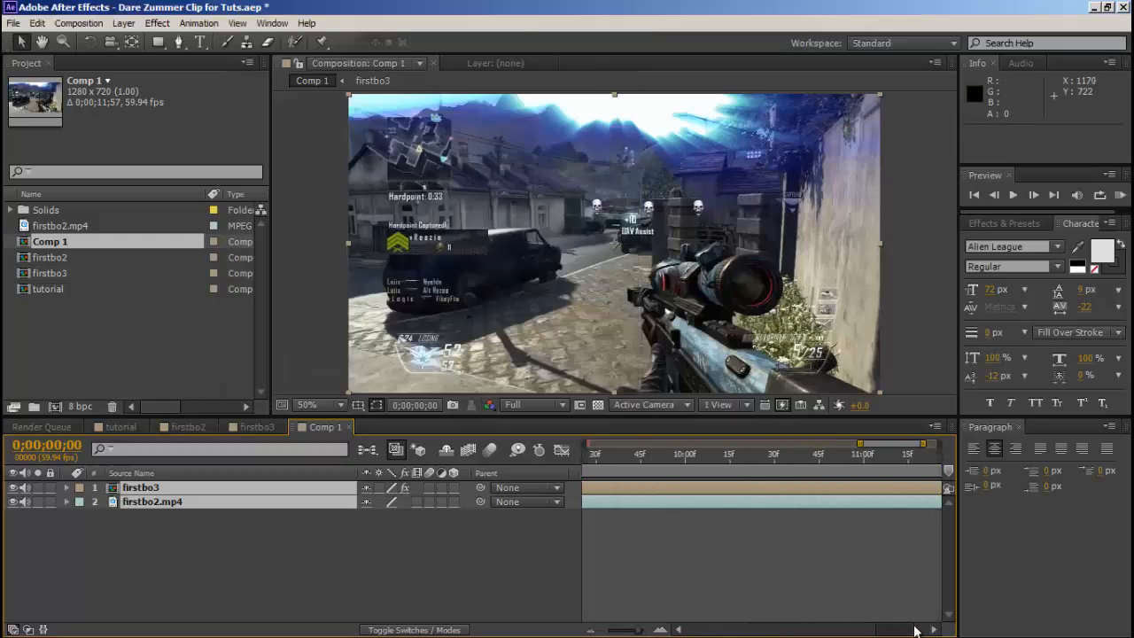
Add Comp 1 to the render queue and return to the Comp 1 timeline.
{"action": "left_click", "coordinate": [79, 24]}
{"action": "left_click", "coordinate": [105, 123]}
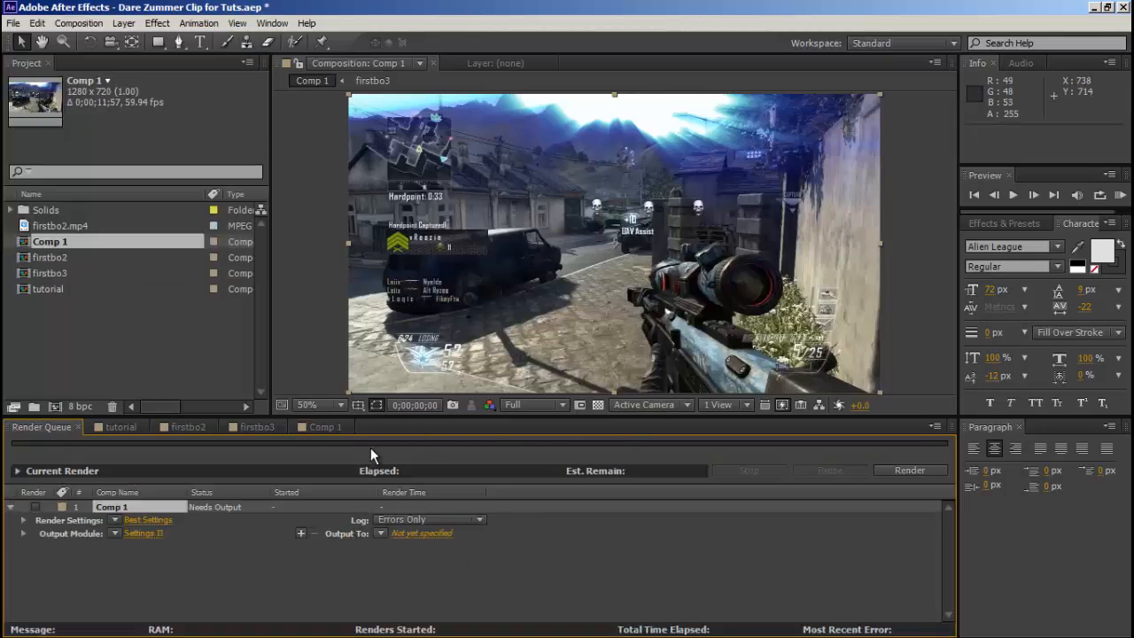
{"action": "left_click", "coordinate": [107, 427]}
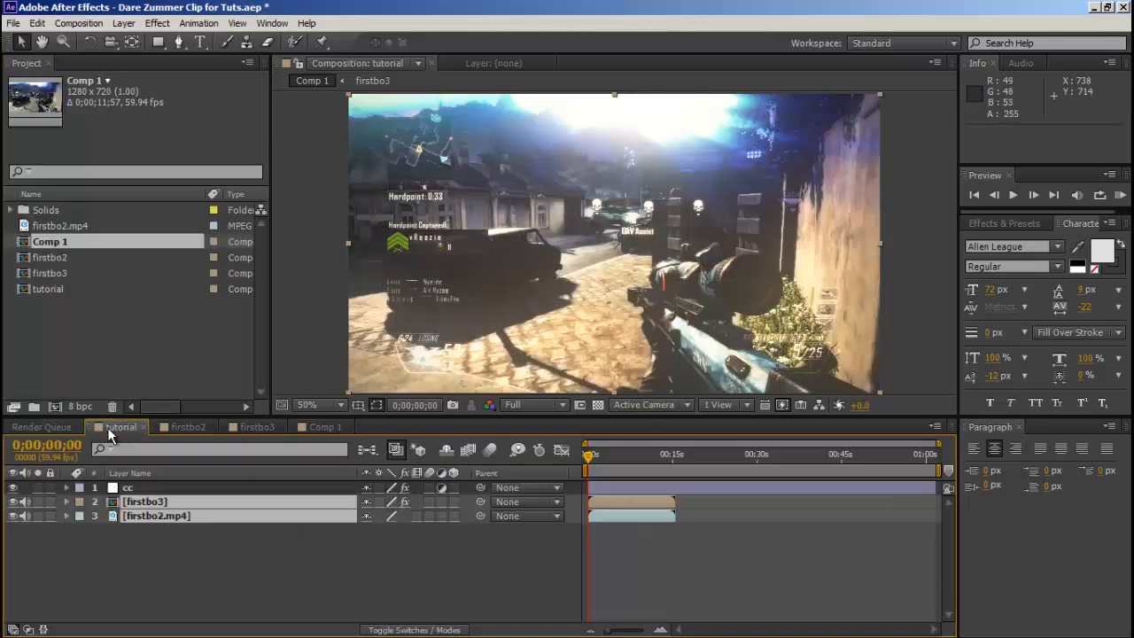
{"action": "left_click", "coordinate": [188, 427]}
{"action": "left_click", "coordinate": [255, 427]}
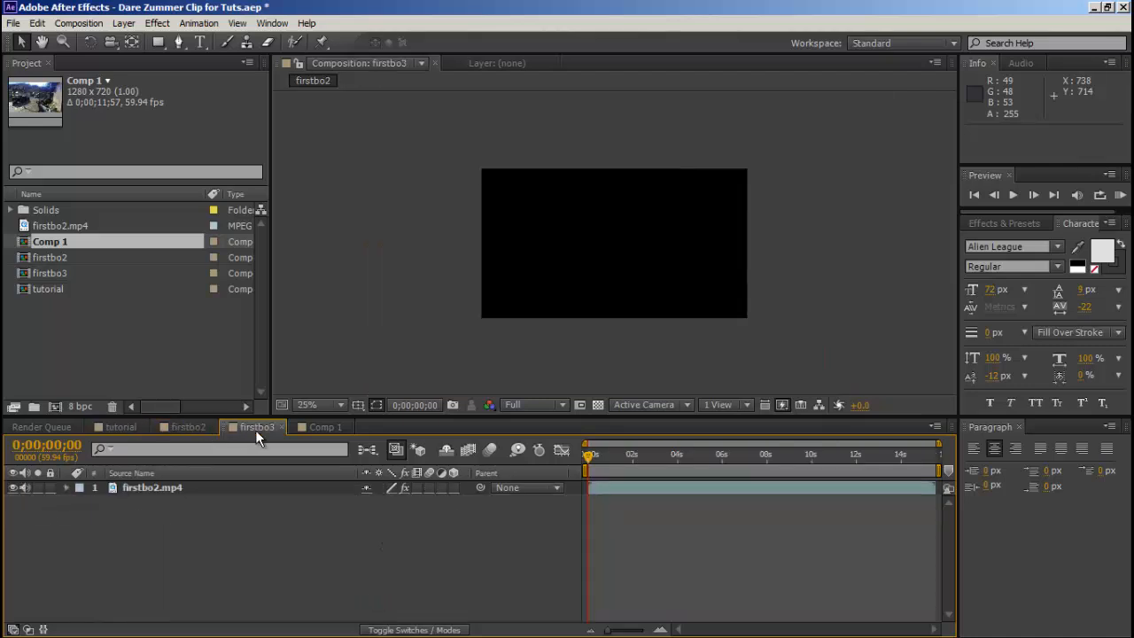
{"action": "left_click", "coordinate": [327, 427]}
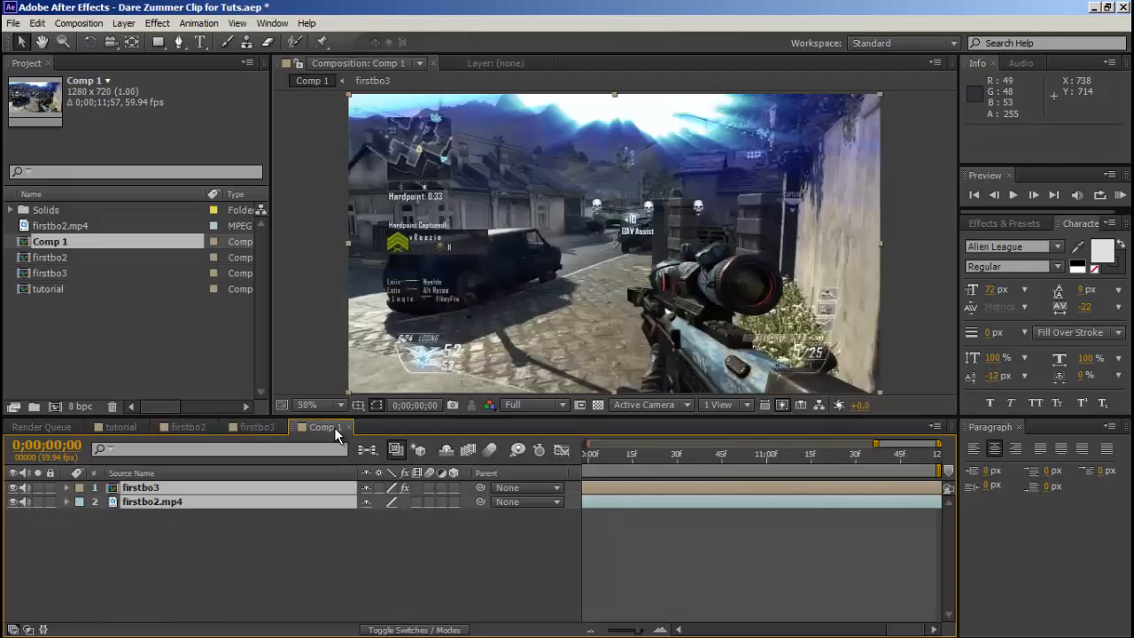
Set the duration of Comp 1 to 0;01;11;57 in its composition settings.
{"action": "left_click", "coordinate": [79, 23]}
{"action": "left_click", "coordinate": [113, 64]}
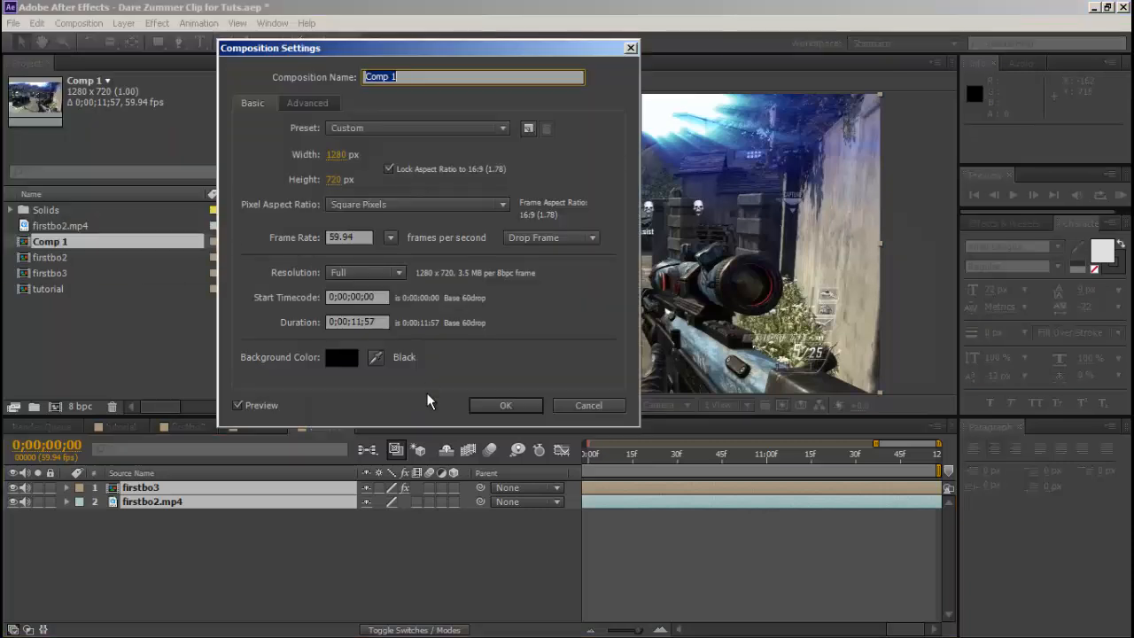
{"action": "left_click", "coordinate": [346, 322]}
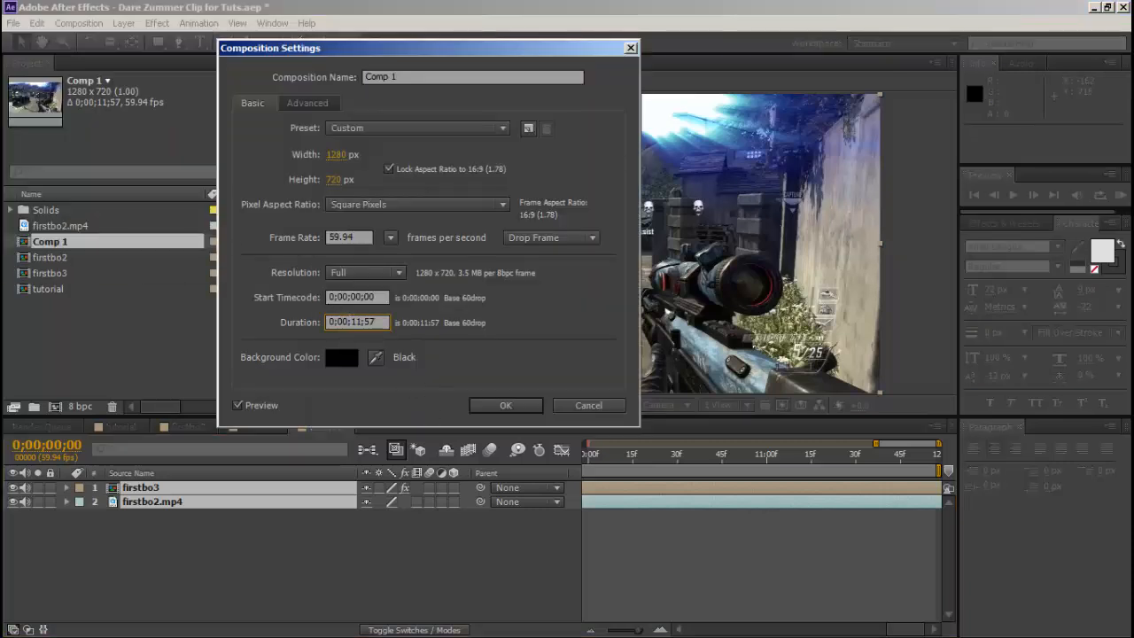
{"action": "key", "text": "BackSpace"}
{"action": "type", "text": "1"}
{"action": "left_click", "coordinate": [493, 405]}
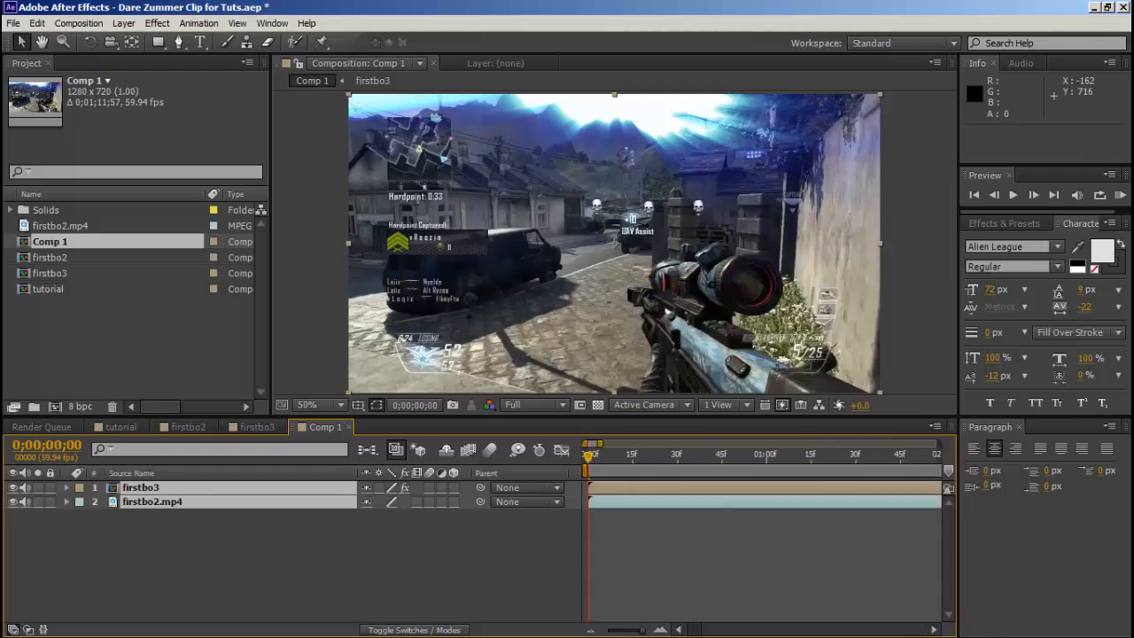
Replace the firstbo3 and firstbo2.mp4 layers in the tutorial composition with Comp 1, placed below the cc layer.
{"action": "left_click", "coordinate": [128, 423]}
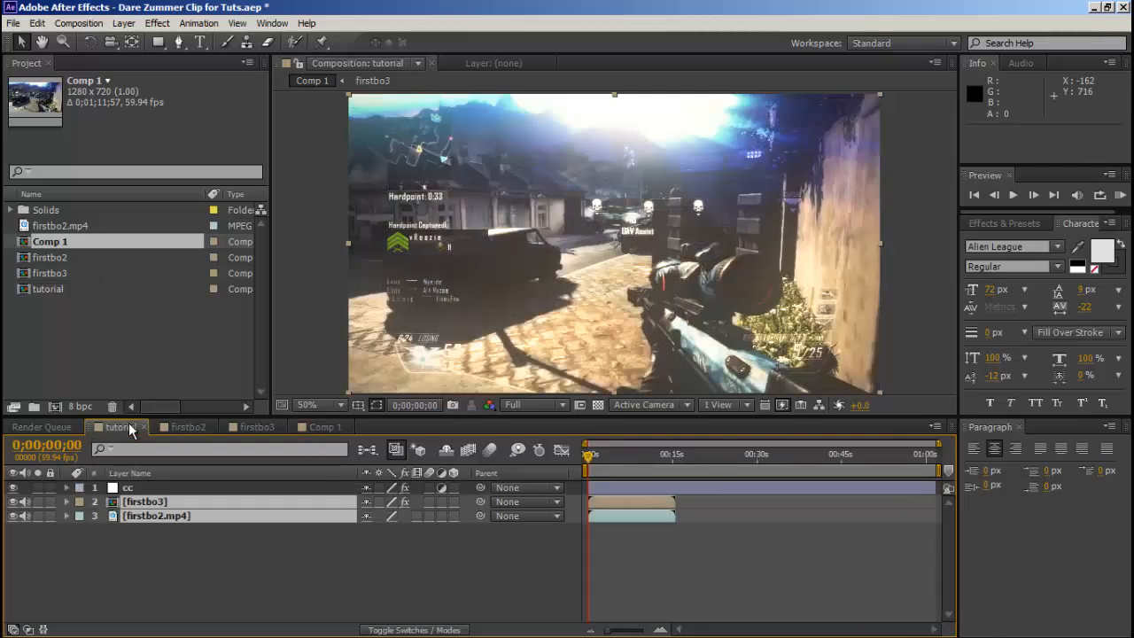
{"action": "key", "text": "Delete"}
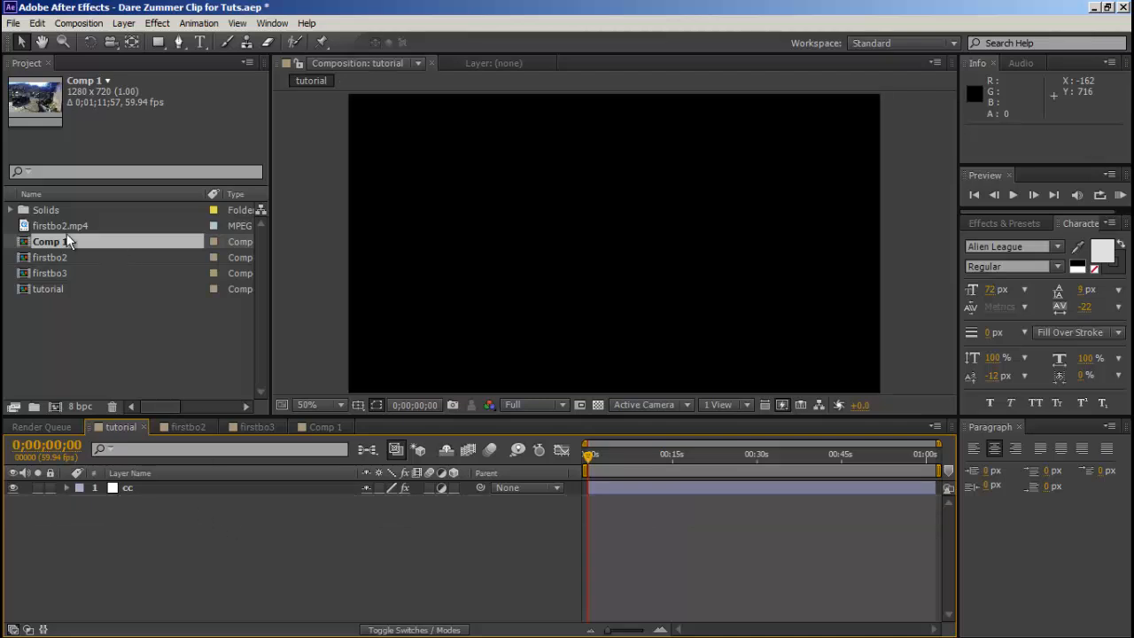
{"action": "left_click_drag", "start_coordinate": [67, 233], "coordinate": [113, 512]}
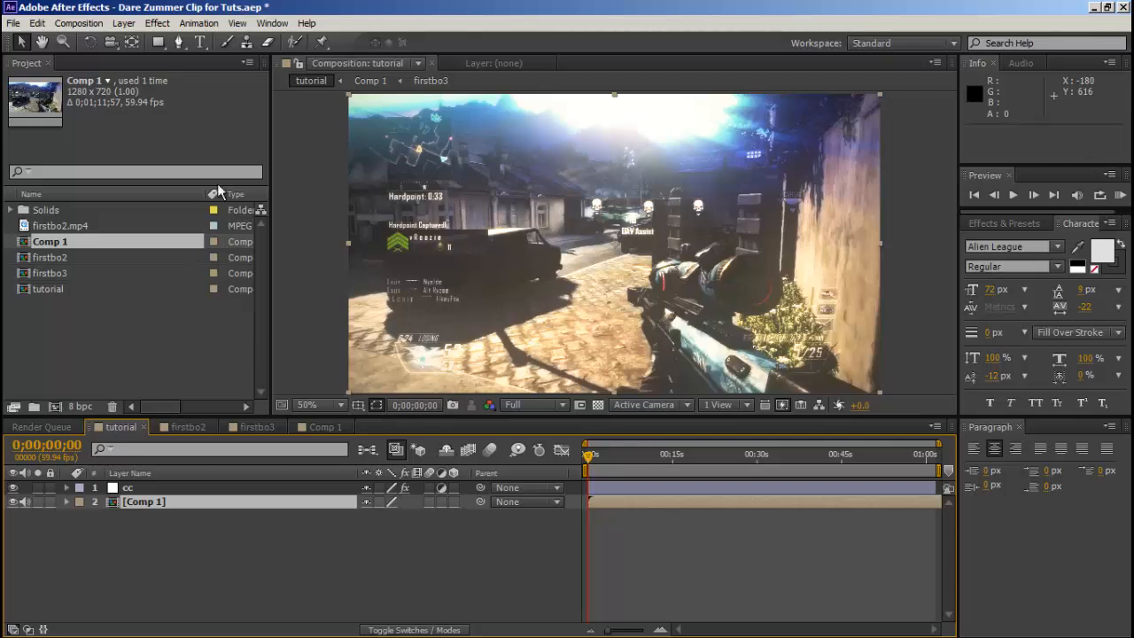
Import the DSR 50 sound file from the BO2 folder into the project.
{"action": "left_click", "coordinate": [13, 23]}
{"action": "mouse_move", "coordinate": [177, 196]}
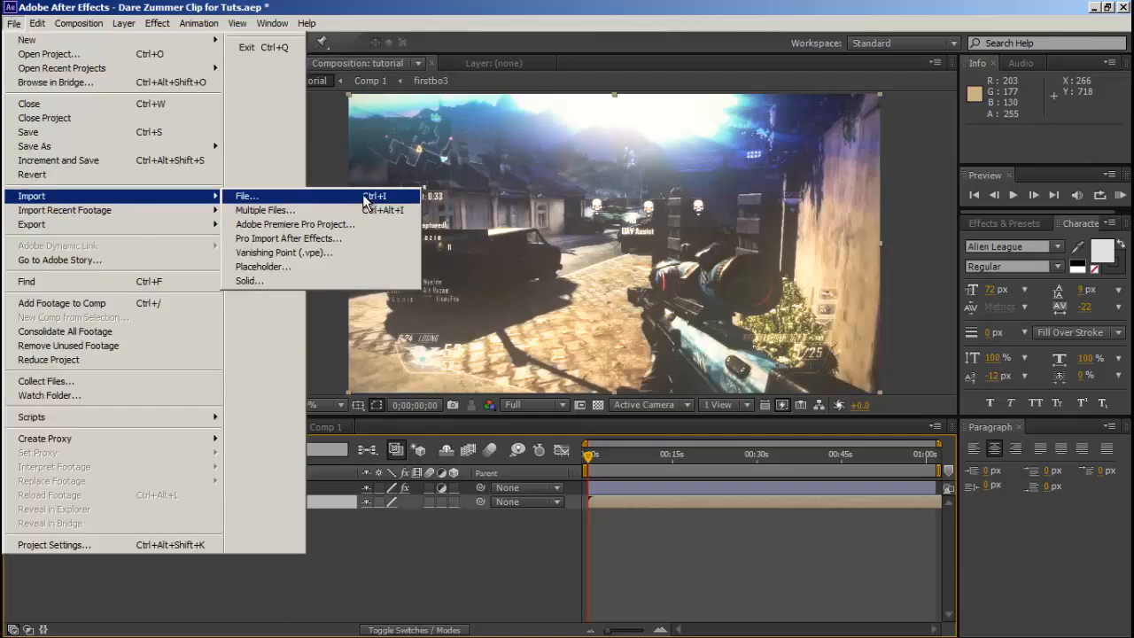
{"action": "left_click", "coordinate": [363, 201]}
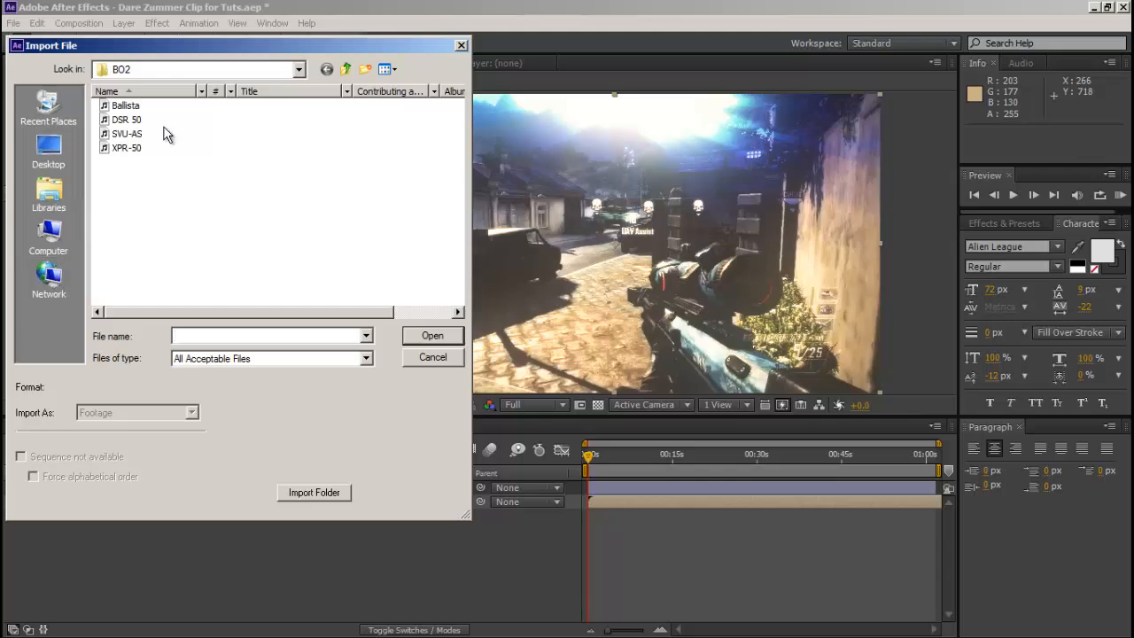
{"action": "double_click", "coordinate": [131, 120]}
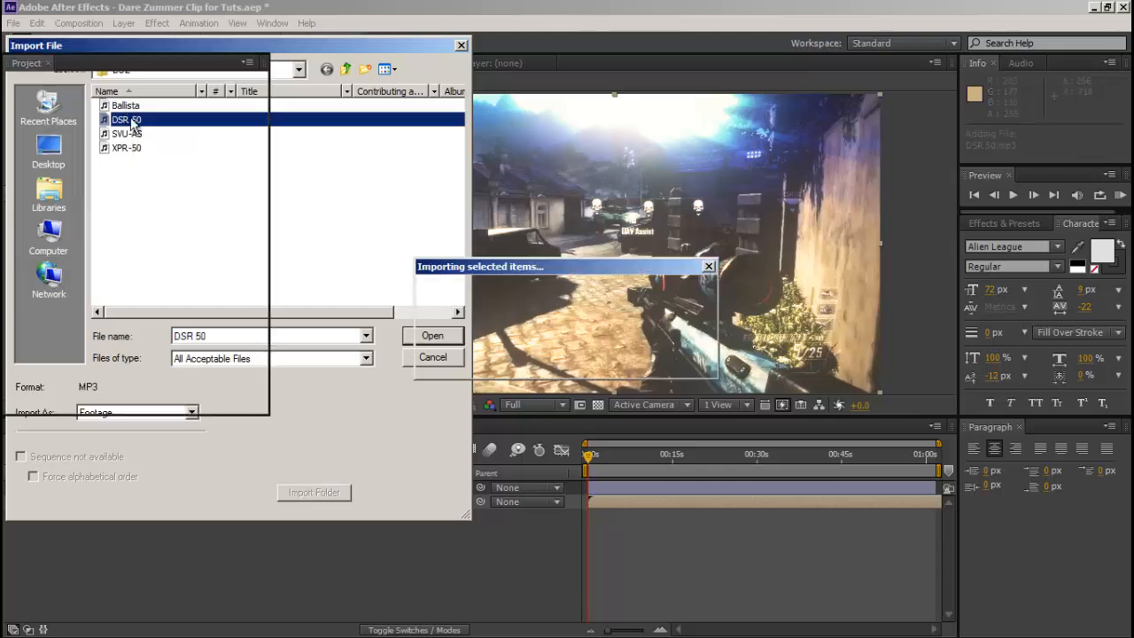
Import the Macklemore Dubstep Remix MP3 from the Songs folder inside Editing's VFX folder on the SAMSUNG (E:) drive.
{"action": "left_click", "coordinate": [13, 23]}
{"action": "mouse_move", "coordinate": [177, 196]}
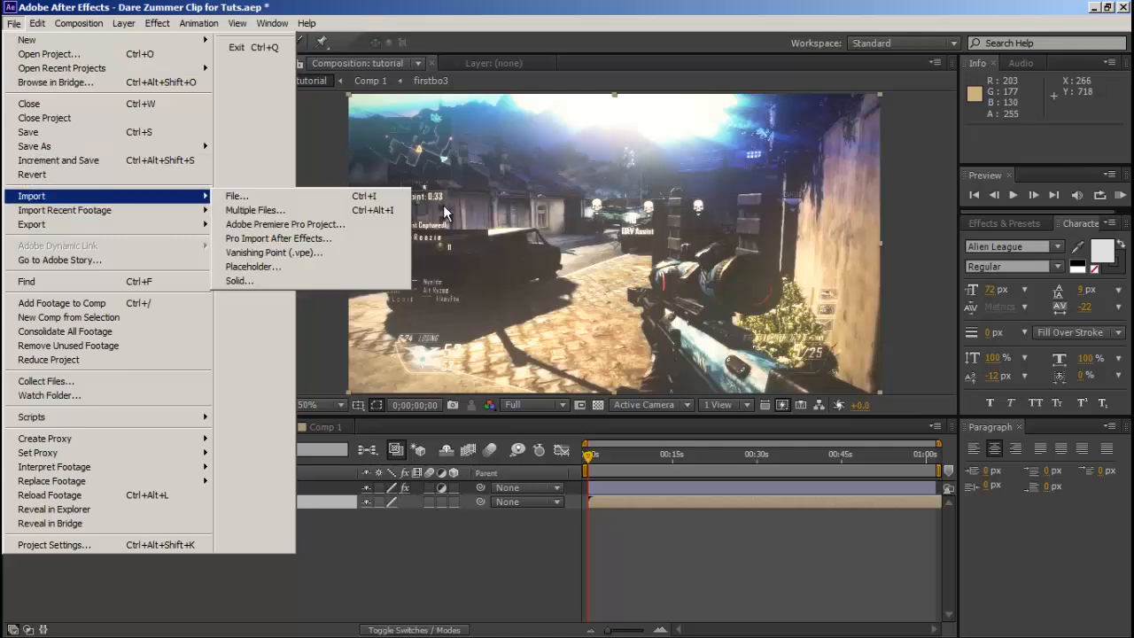
{"action": "left_click", "coordinate": [336, 191]}
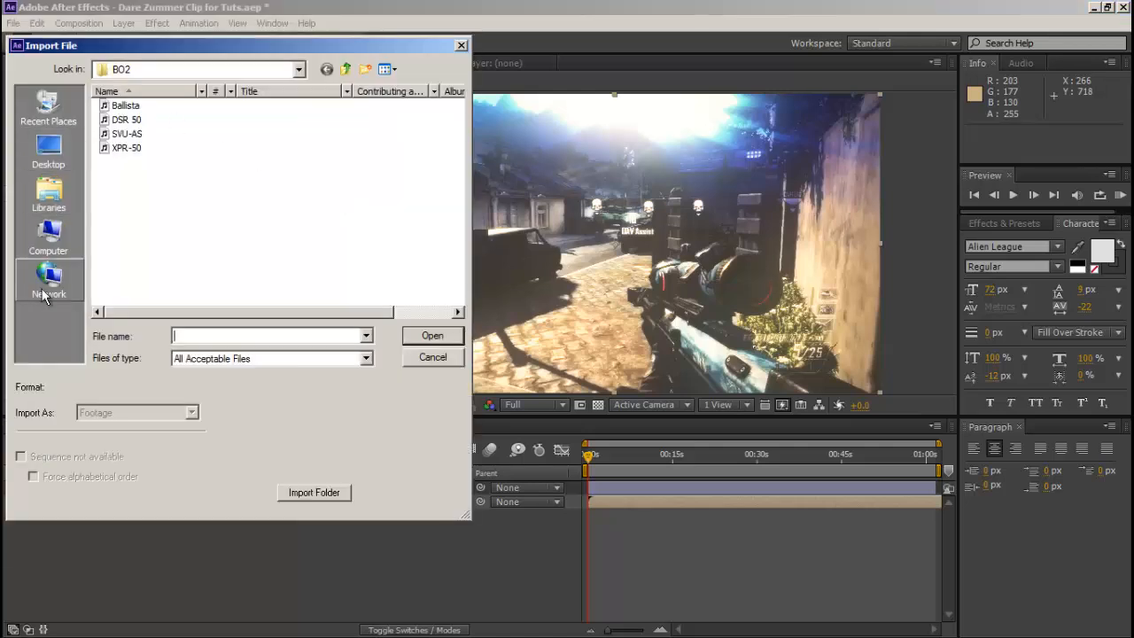
{"action": "left_click", "coordinate": [49, 236]}
{"action": "double_click", "coordinate": [370, 124]}
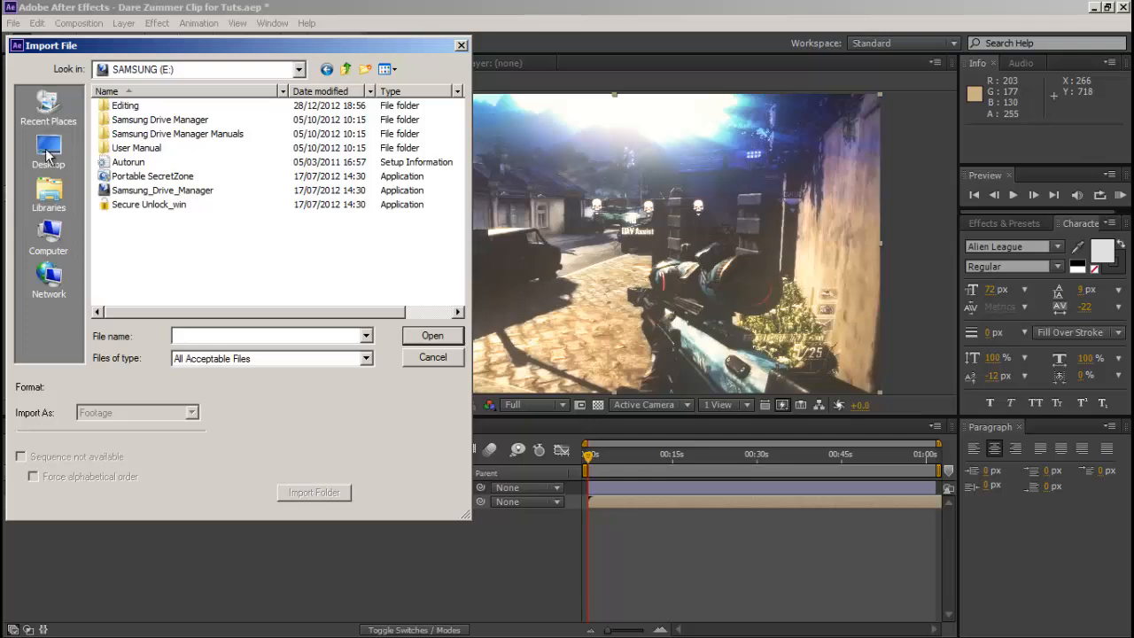
{"action": "double_click", "coordinate": [189, 107]}
{"action": "double_click", "coordinate": [152, 113]}
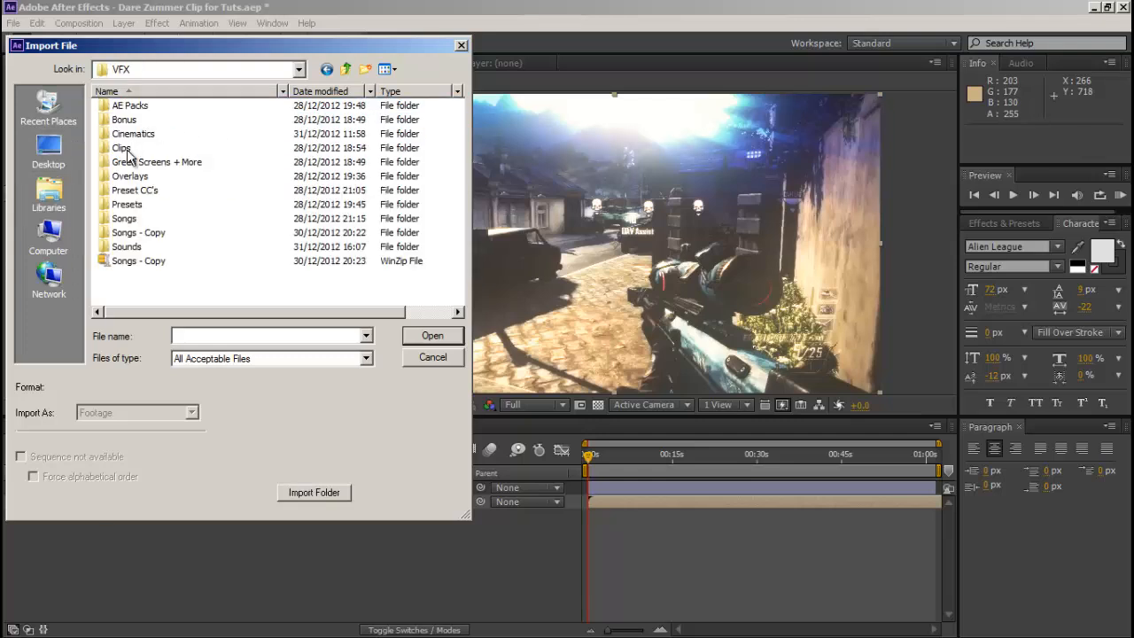
{"action": "double_click", "coordinate": [146, 220]}
{"action": "scroll", "coordinate": [207, 219], "scroll_direction": "down", "scroll_amount": 3}
{"action": "scroll", "coordinate": [208, 221], "scroll_direction": "down", "scroll_amount": 8}
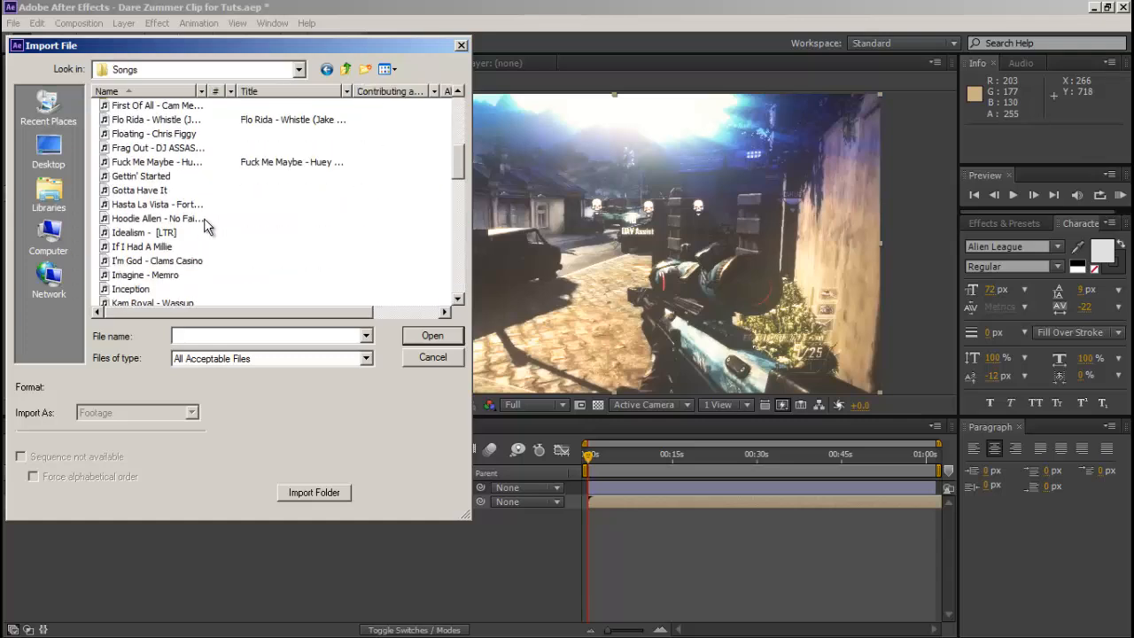
{"action": "left_click", "coordinate": [156, 218]}
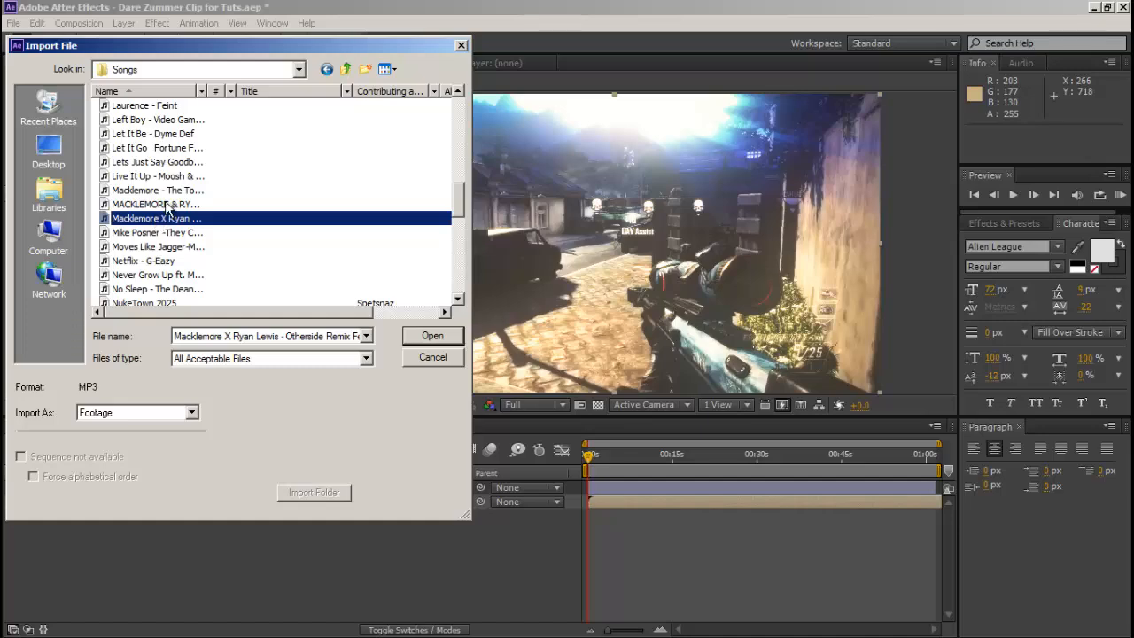
{"action": "double_click", "coordinate": [163, 204]}
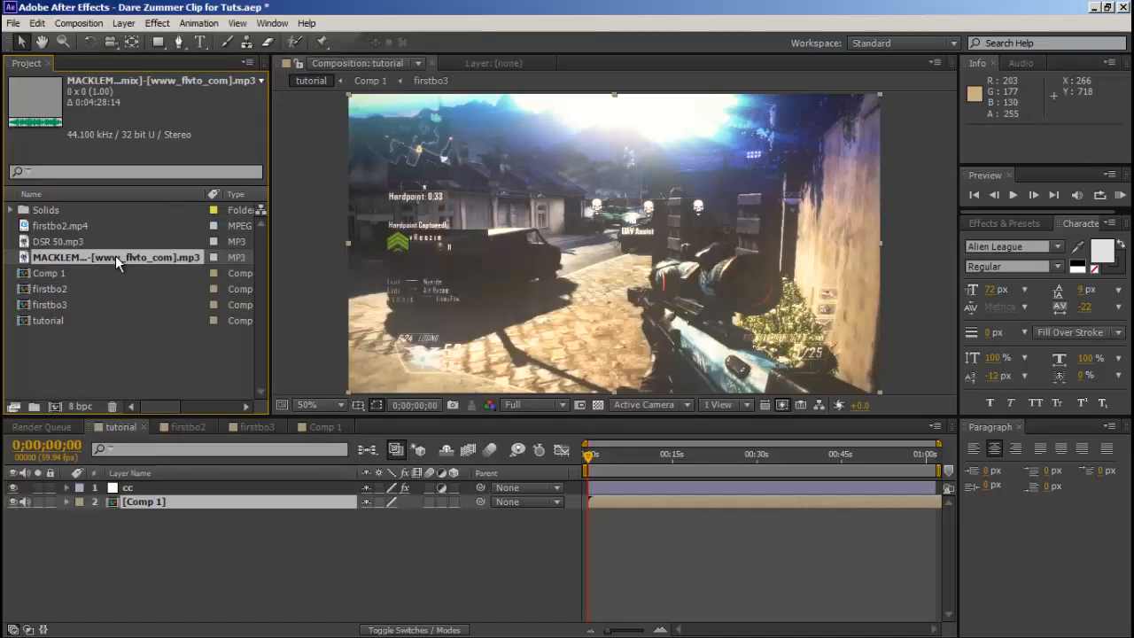
Open the imported song in the footage viewer and play a RAM preview of its opening.
{"action": "double_click", "coordinate": [112, 257]}
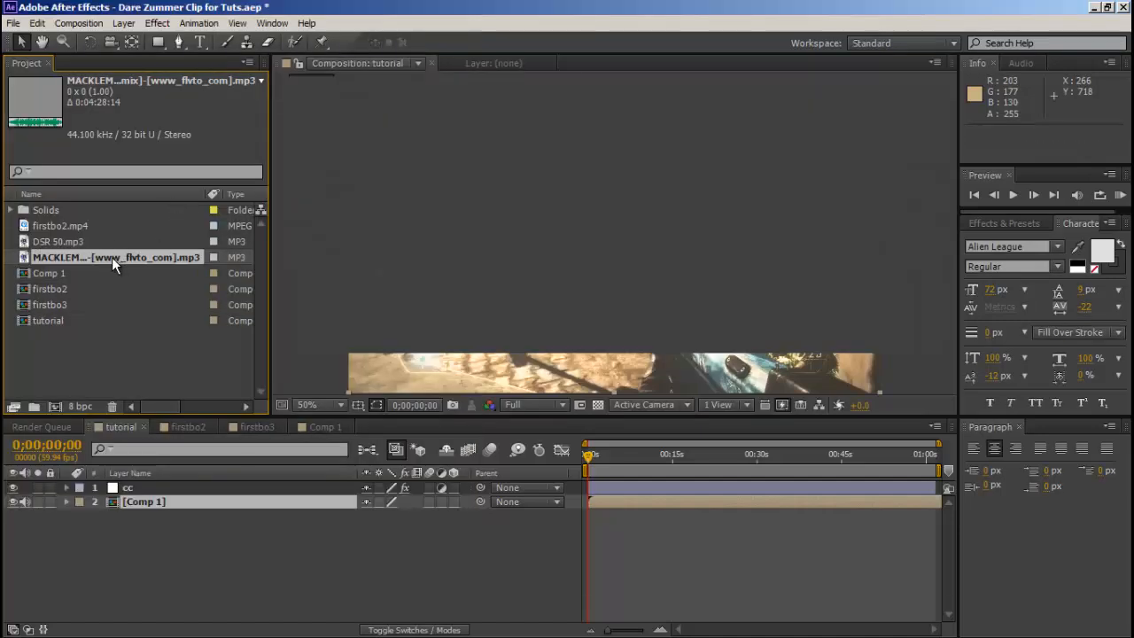
{"action": "left_click", "coordinate": [1118, 195]}
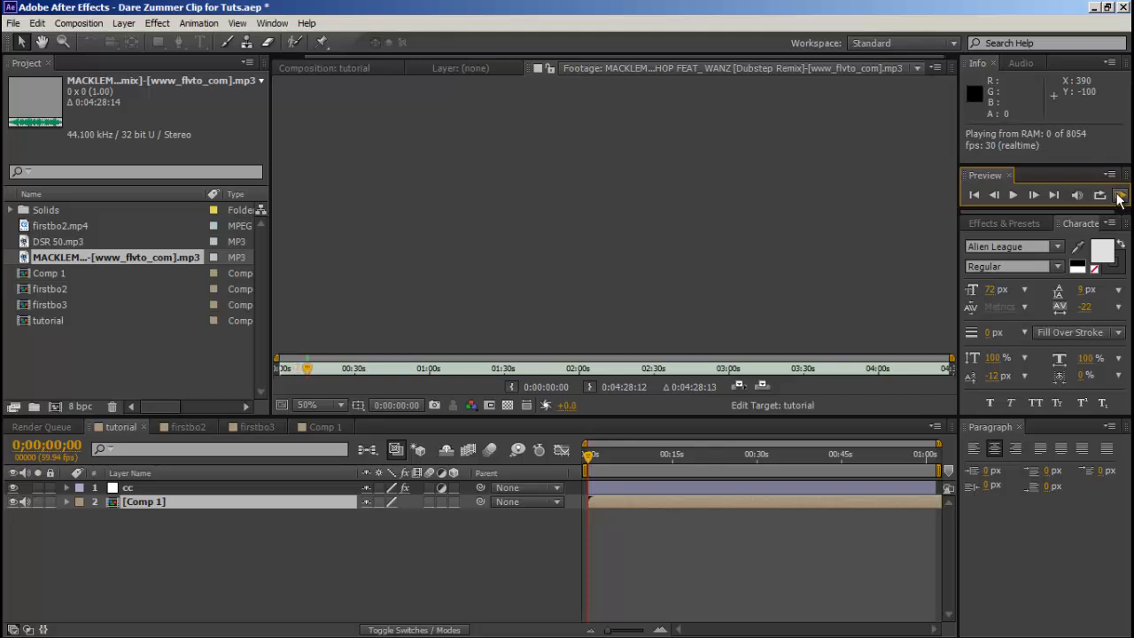
{"action": "left_click", "coordinate": [1119, 196]}
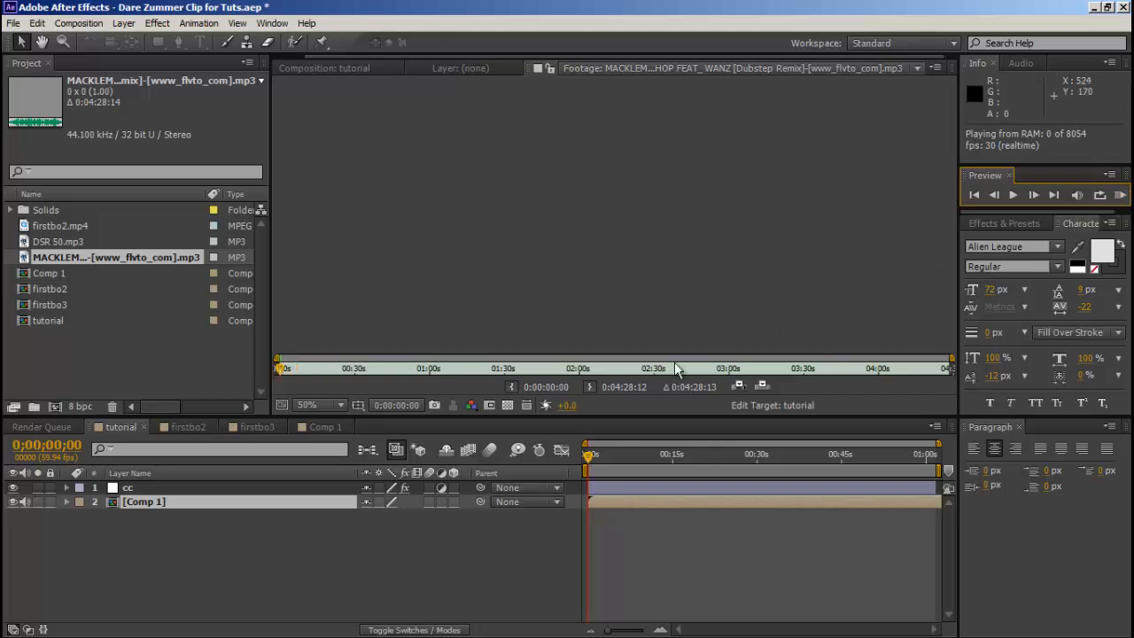
Add the song to the tutorial composition below Comp 1 and reveal its audio waveform.
{"action": "left_click", "coordinate": [181, 428]}
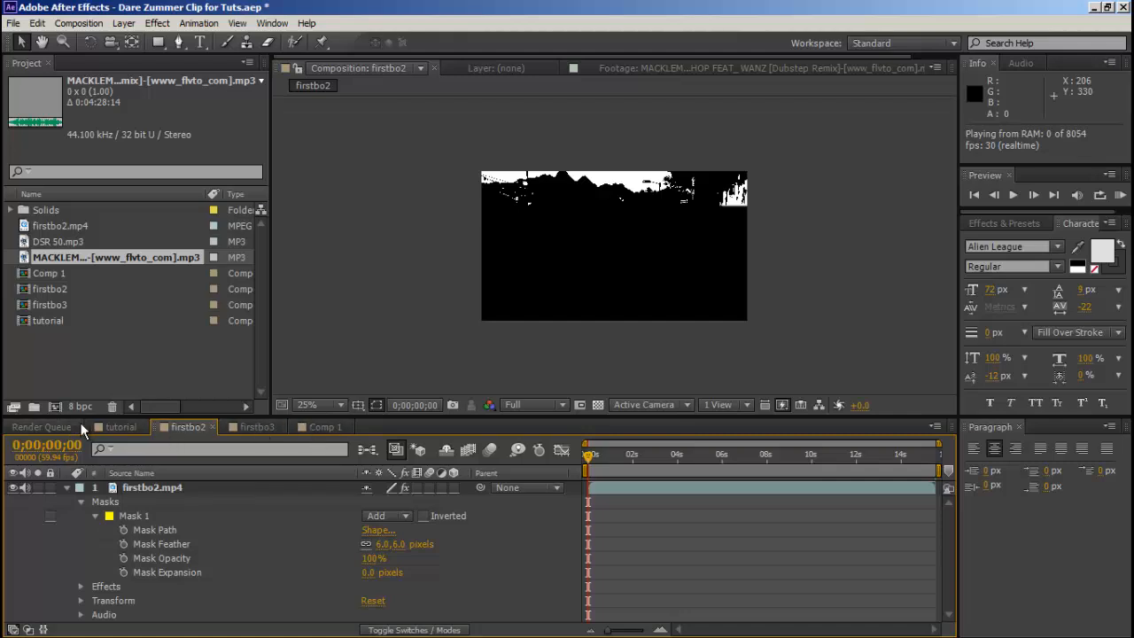
{"action": "left_click", "coordinate": [122, 427]}
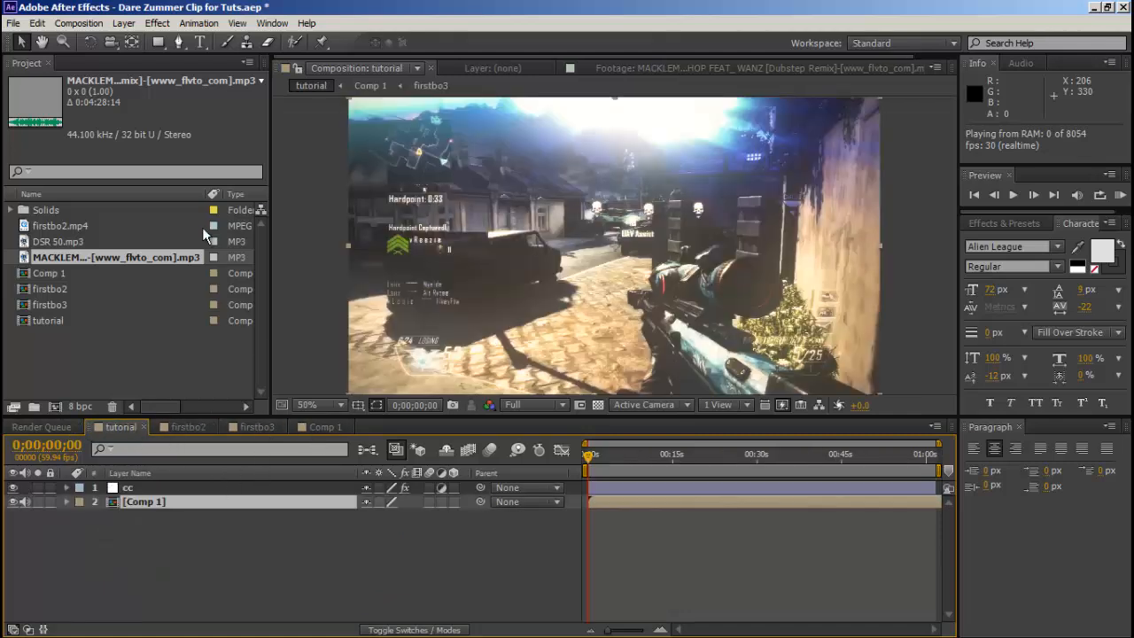
{"action": "left_click_drag", "start_coordinate": [69, 245], "coordinate": [202, 585]}
{"action": "key", "text": "l"}
{"action": "key", "text": "l"}
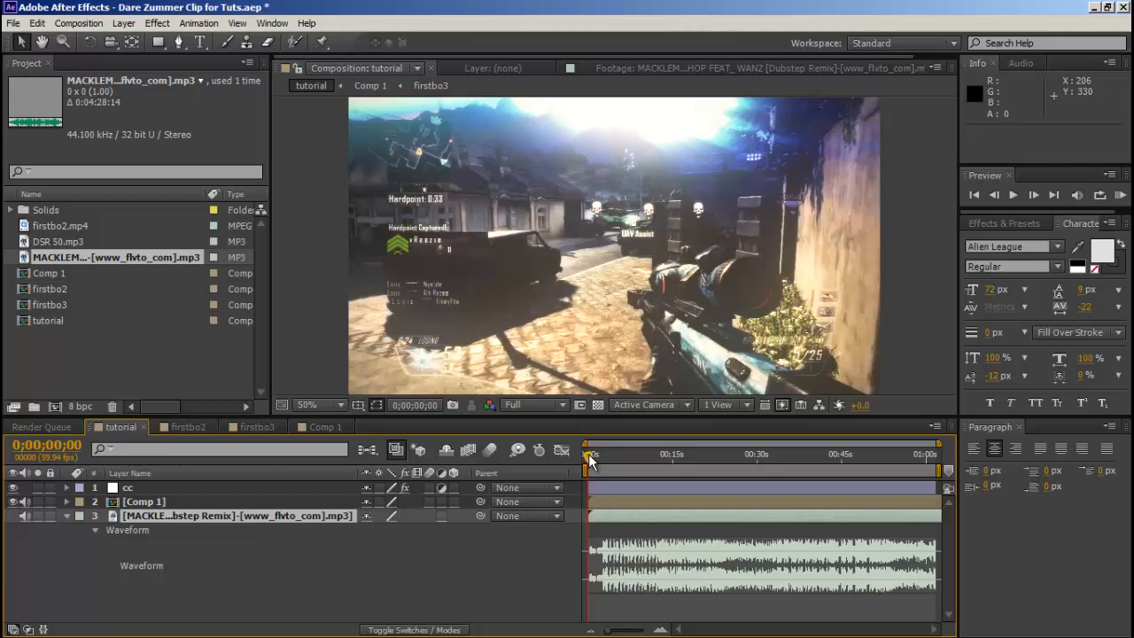
Scrub the opening seconds against the waveform, return to the start and show about the first 16 seconds of the timeline.
{"action": "key", "text": "space"}
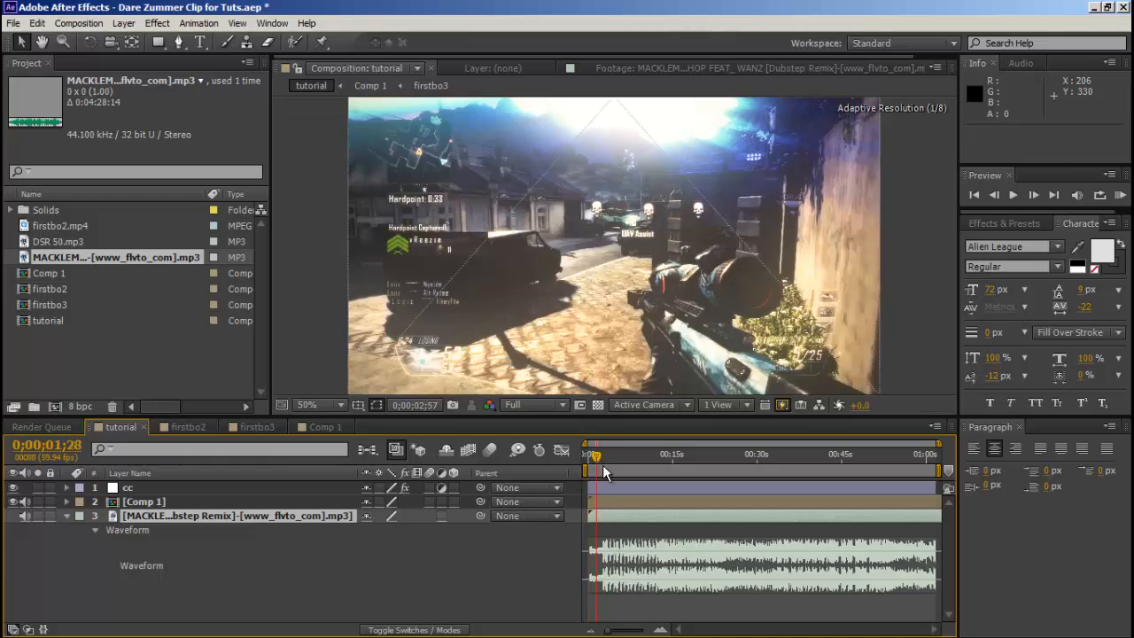
{"action": "left_click_drag", "start_coordinate": [603, 466], "coordinate": [526, 475]}
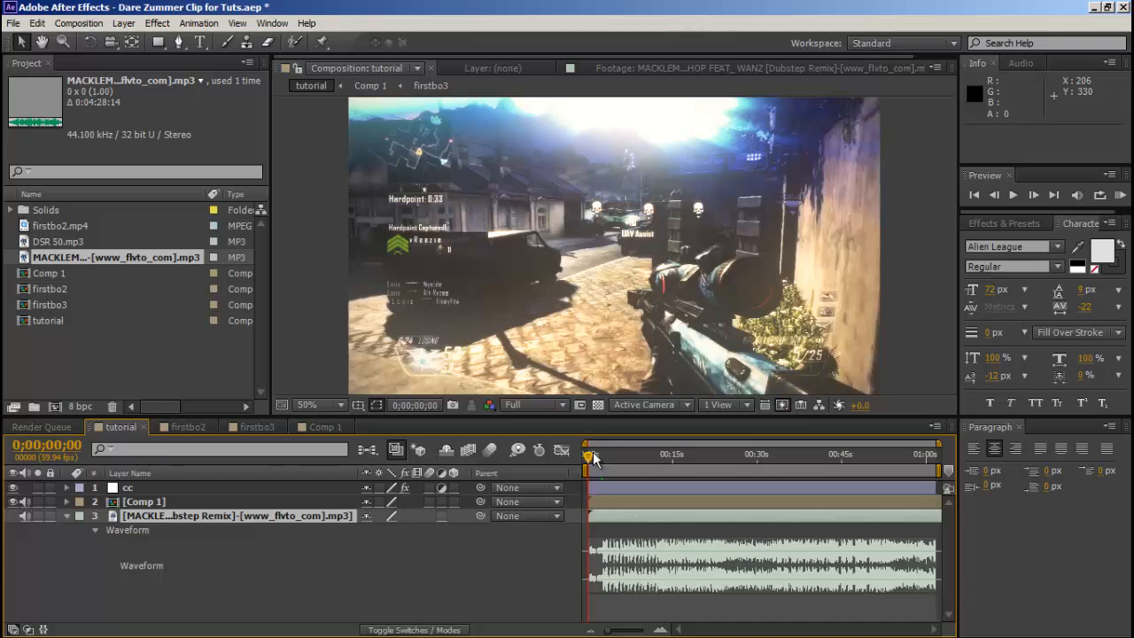
{"action": "left_click_drag", "start_coordinate": [610, 630], "coordinate": [636, 631]}
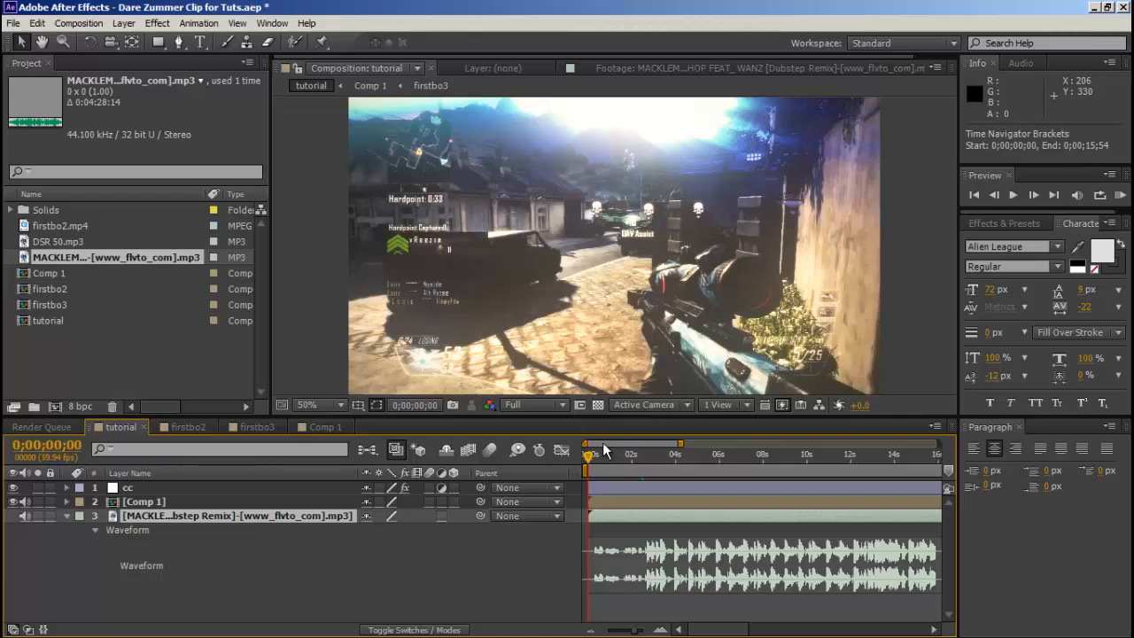
Apply the Twixtor effect to the Comp 1 layer and set its input frame rate to 59.94.
{"action": "left_click", "coordinate": [160, 501]}
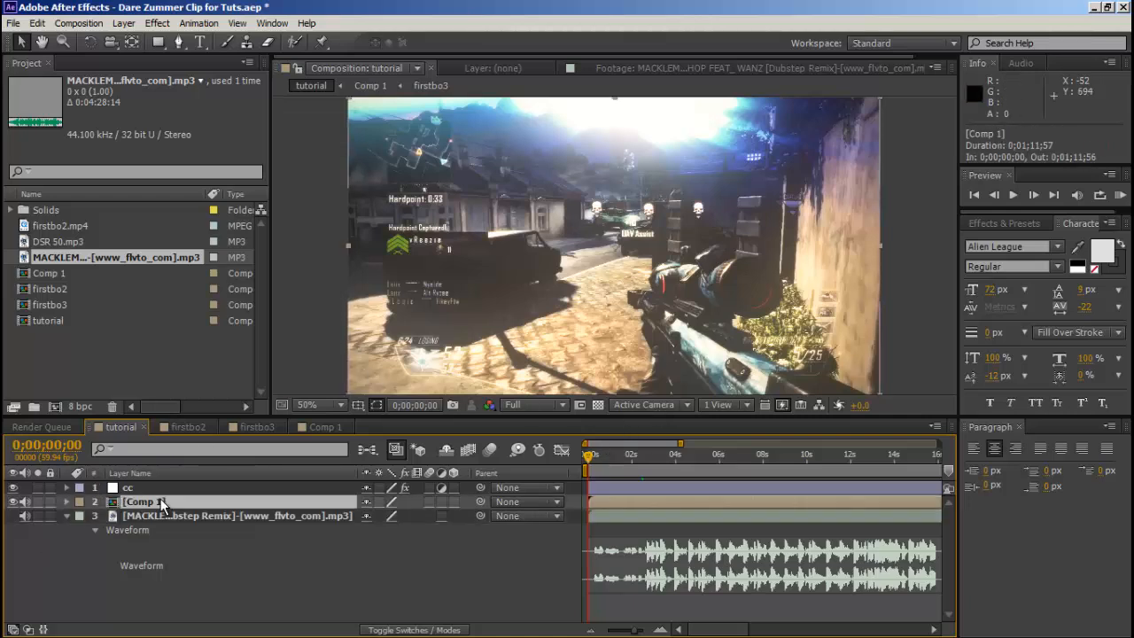
{"action": "left_click", "coordinate": [157, 23]}
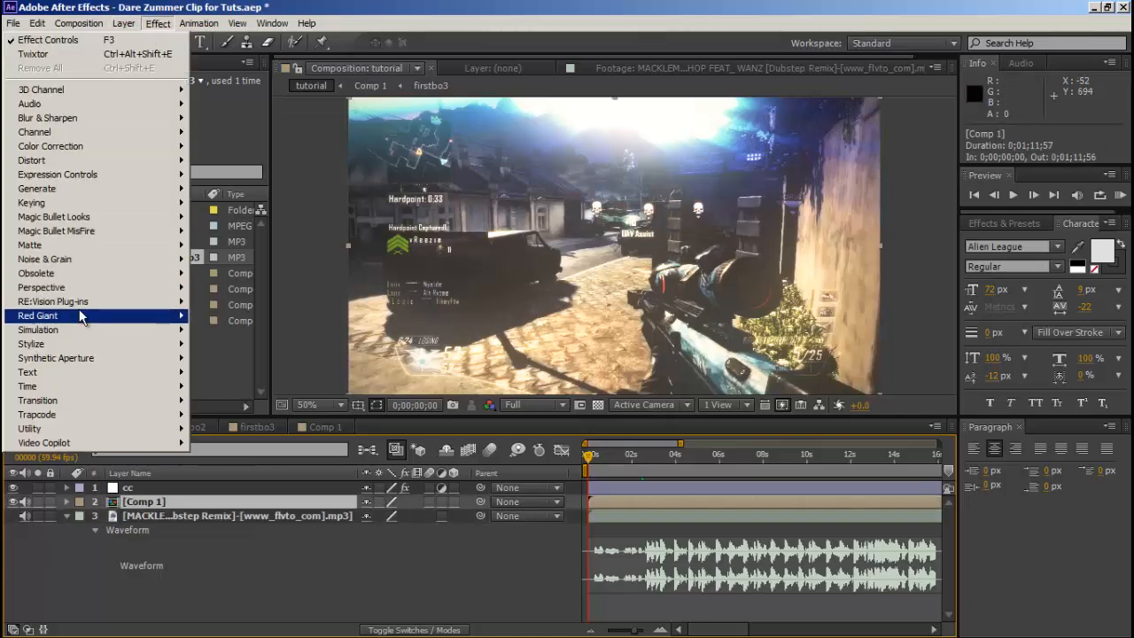
{"action": "mouse_move", "coordinate": [180, 306]}
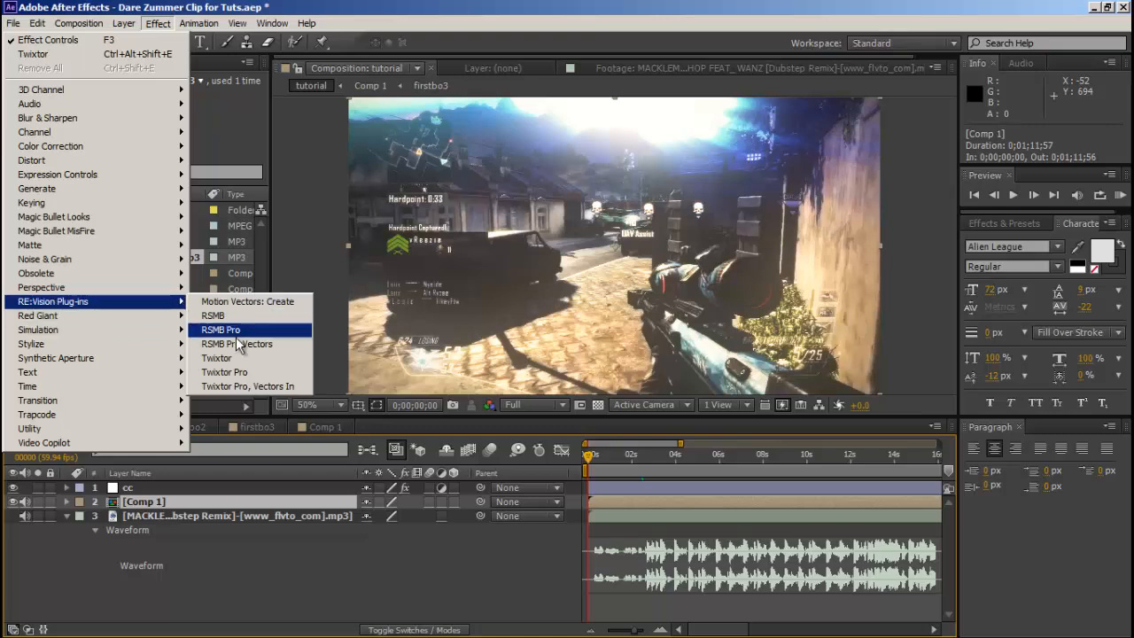
{"action": "left_click", "coordinate": [216, 358]}
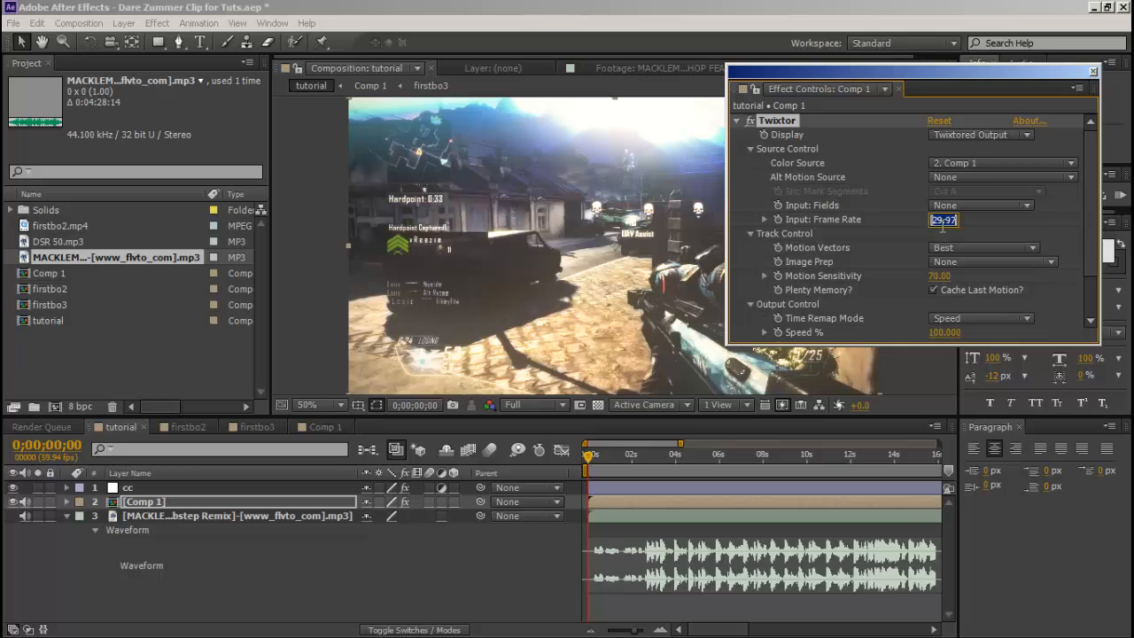
{"action": "type", "text": "59.94"}
{"action": "key", "text": "Return"}
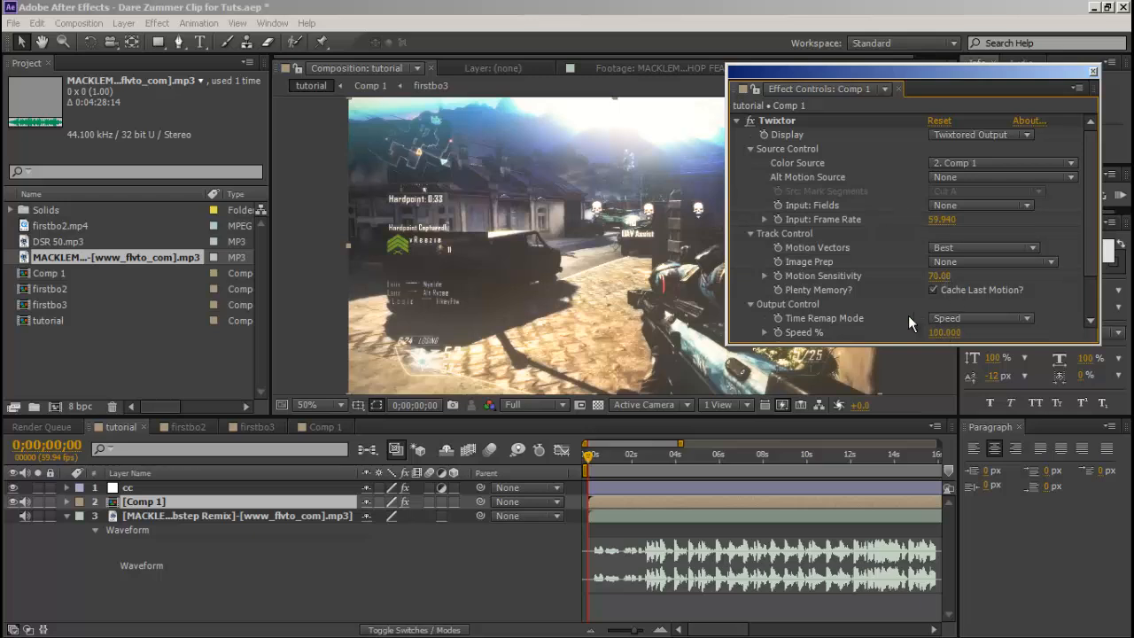
Enable keyframing for Twixtor's Speed % on Comp 1 at 0;00;00;00 and close the effect controls.
{"action": "scroll", "coordinate": [1005, 224], "scroll_direction": "down", "scroll_amount": 3}
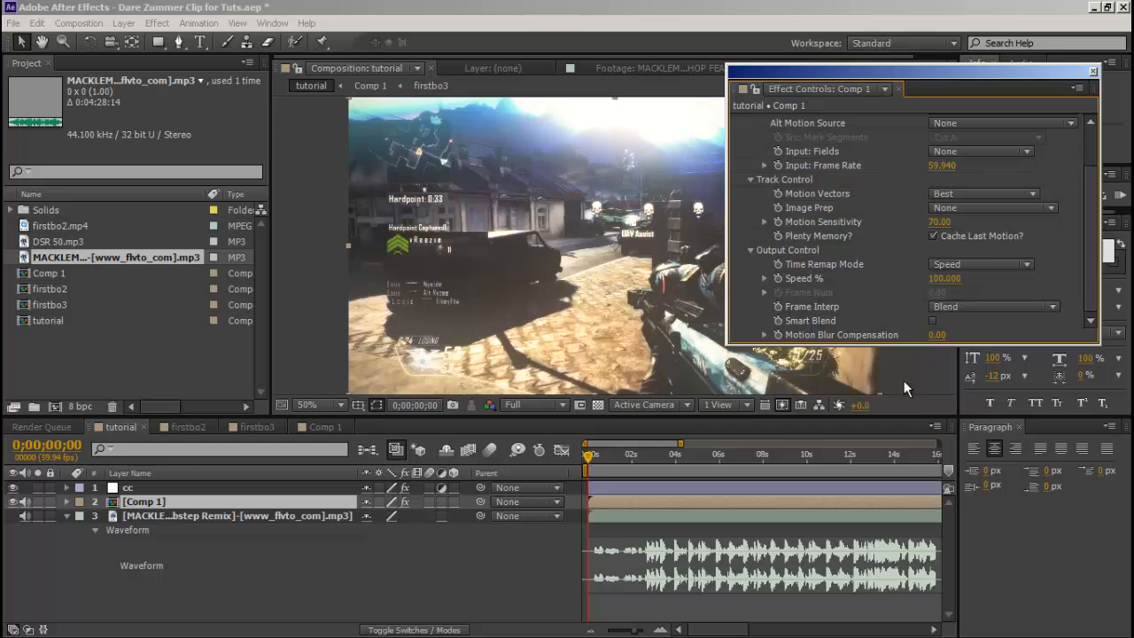
{"action": "left_click", "coordinate": [777, 278]}
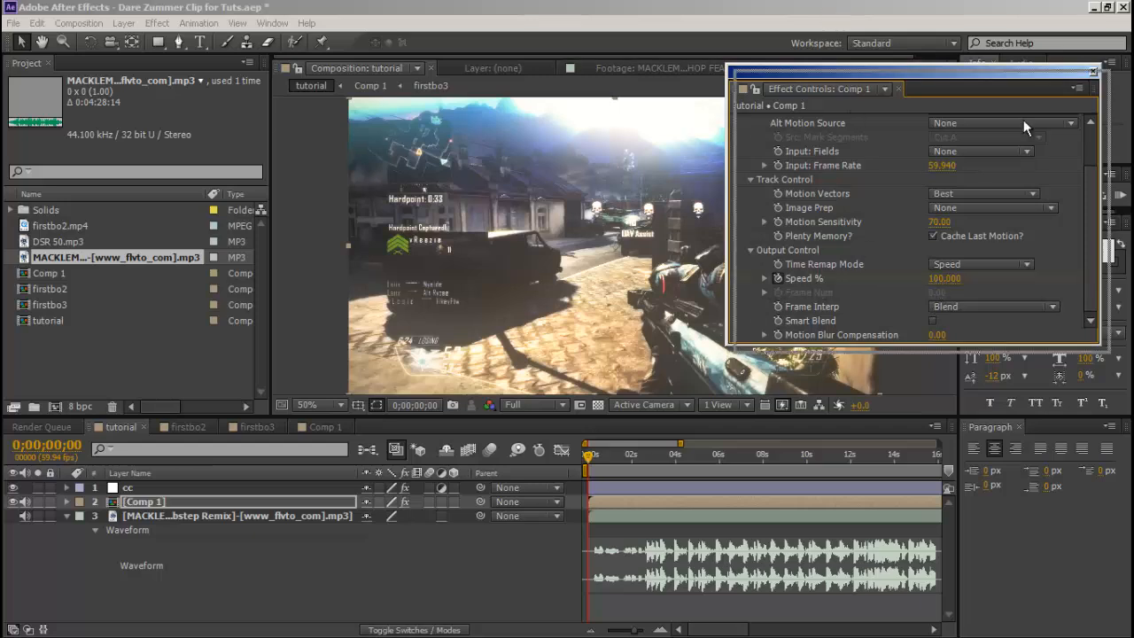
{"action": "left_click", "coordinate": [1093, 71]}
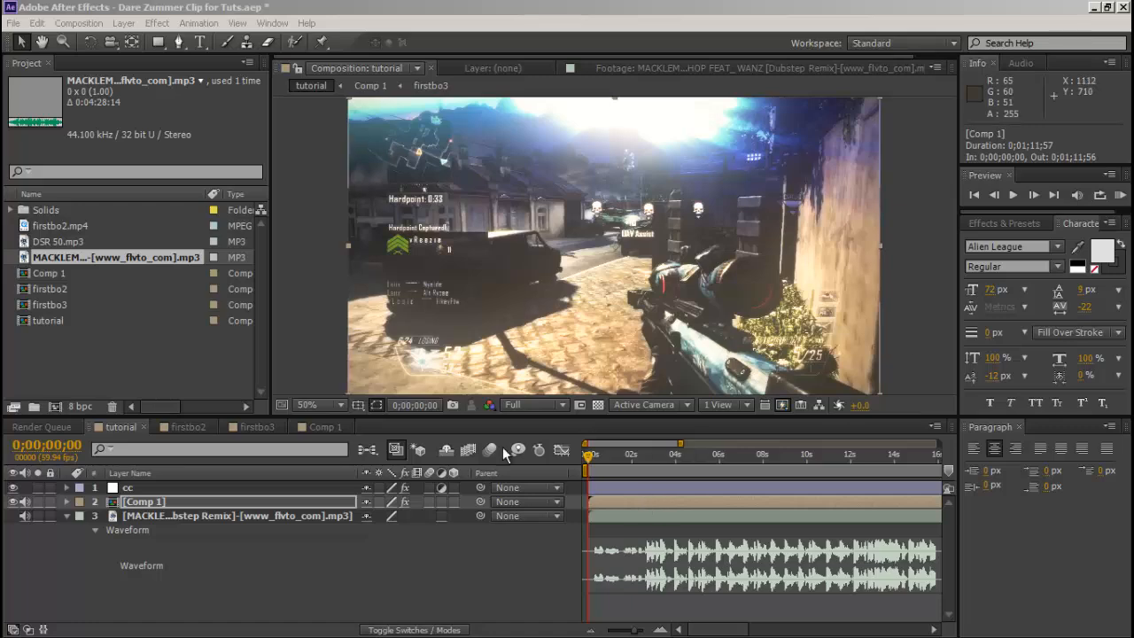
Shift the Comp 1 layer 0;00;02;39 earlier to line up the scoped shot with the beat, and return to the start.
{"action": "left_click", "coordinate": [592, 457]}
{"action": "left_click_drag", "start_coordinate": [592, 458], "coordinate": [644, 461]}
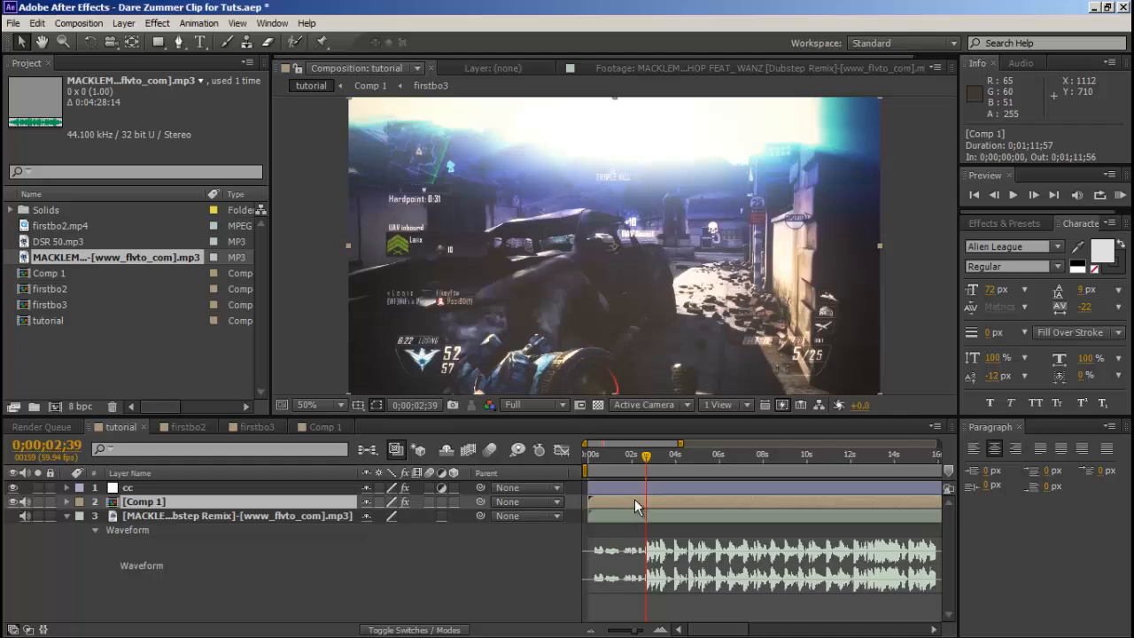
{"action": "left_click_drag", "start_coordinate": [629, 502], "coordinate": [576, 498]}
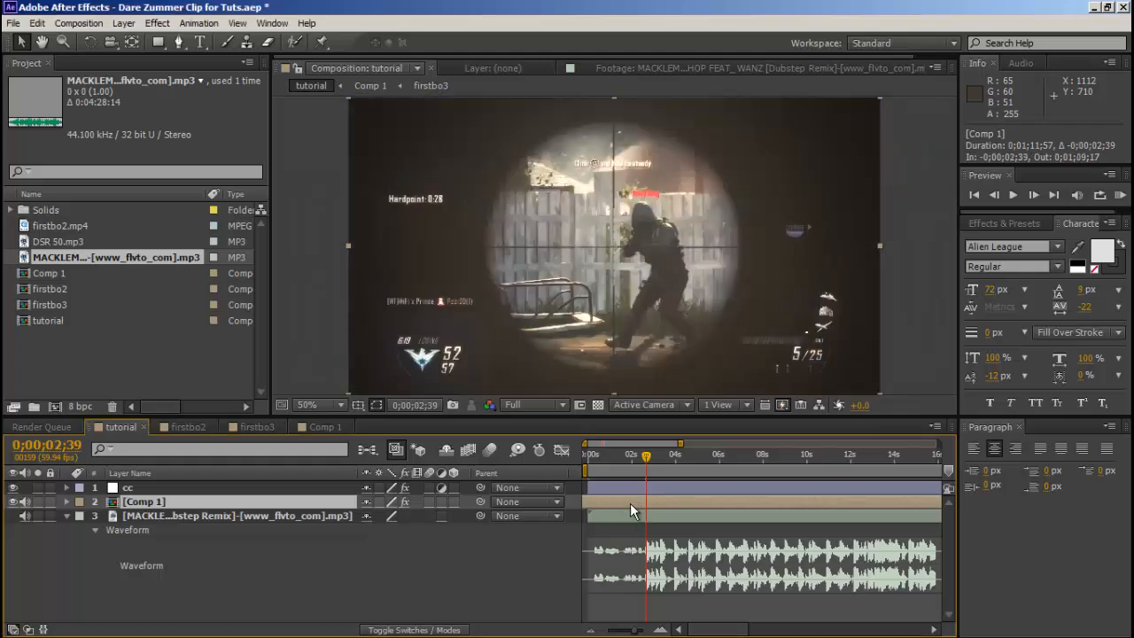
{"action": "left_click", "coordinate": [973, 194]}
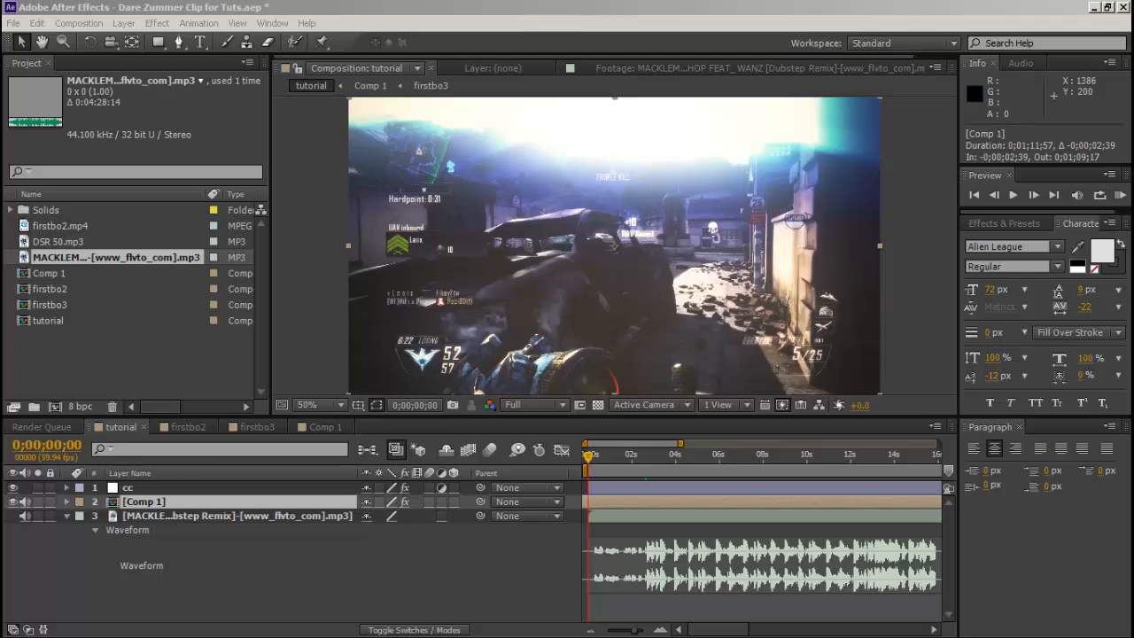
Bring back the Comp 1 effect controls and set the current time to the song's beat at 0;00;02;42.
{"action": "left_click_drag", "start_coordinate": [1133, 168], "coordinate": [680, 146]}
{"action": "left_click", "coordinate": [692, 341]}
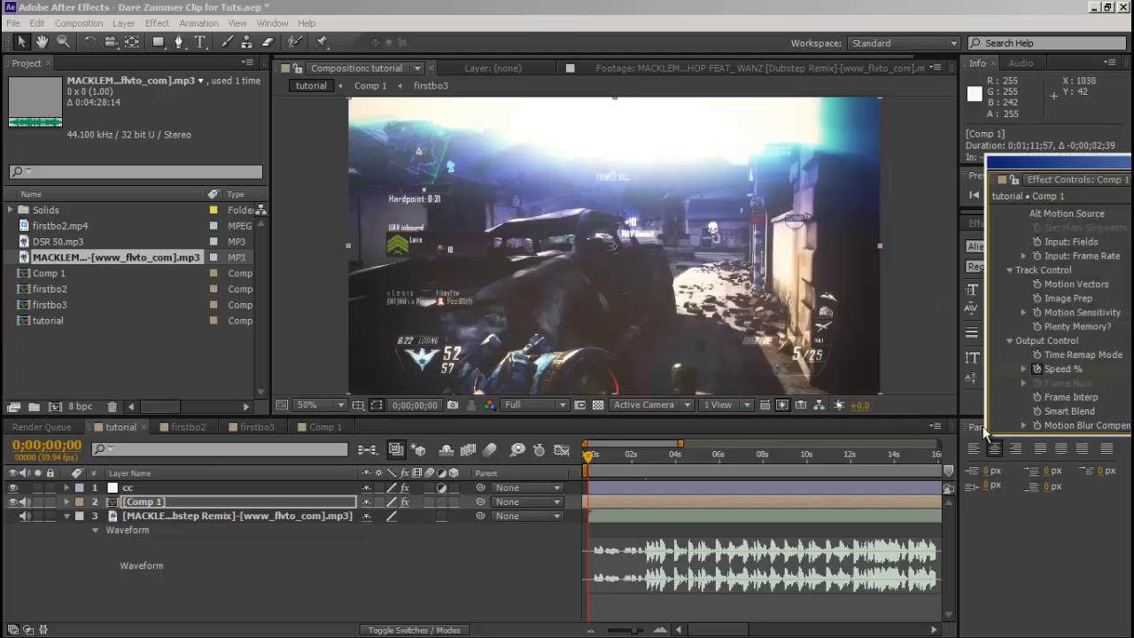
{"action": "left_click_drag", "start_coordinate": [770, 126], "coordinate": [1115, 155]}
{"action": "left_click_drag", "start_coordinate": [589, 455], "coordinate": [650, 470]}
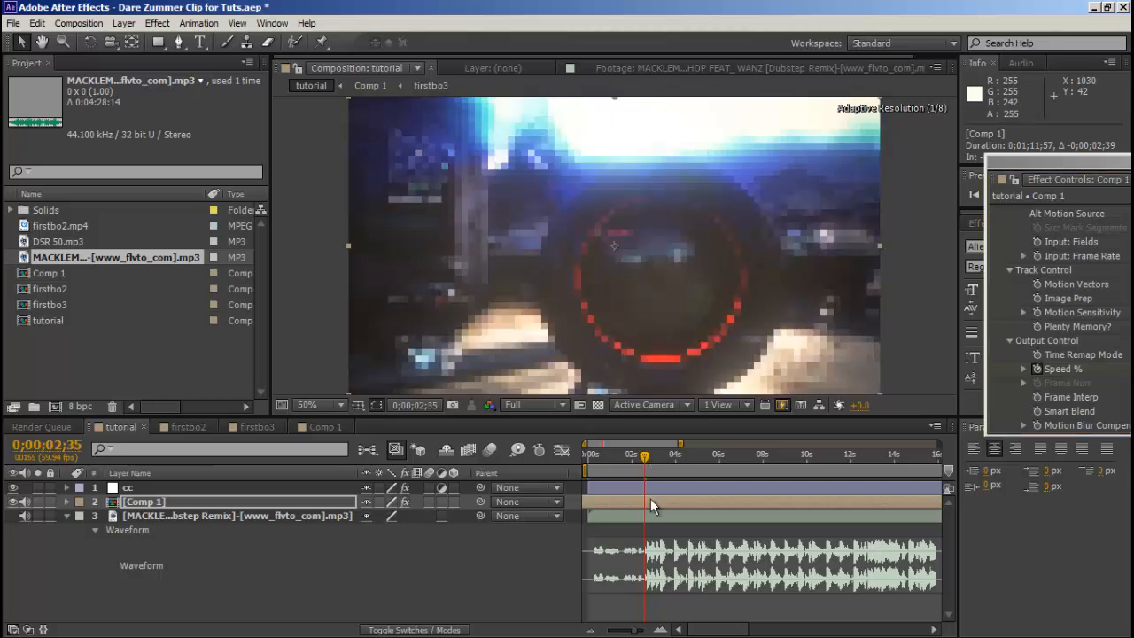
{"action": "left_click_drag", "start_coordinate": [623, 631], "coordinate": [647, 629]}
{"action": "left_click", "coordinate": [1092, 180]}
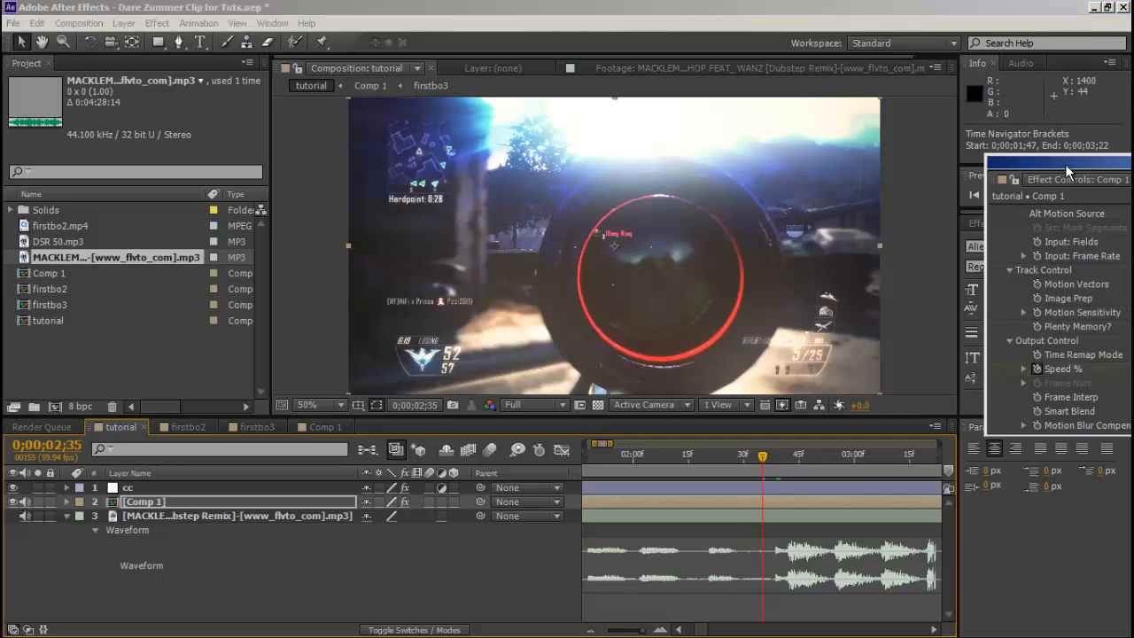
{"action": "left_click_drag", "start_coordinate": [1092, 180], "coordinate": [1091, 277]}
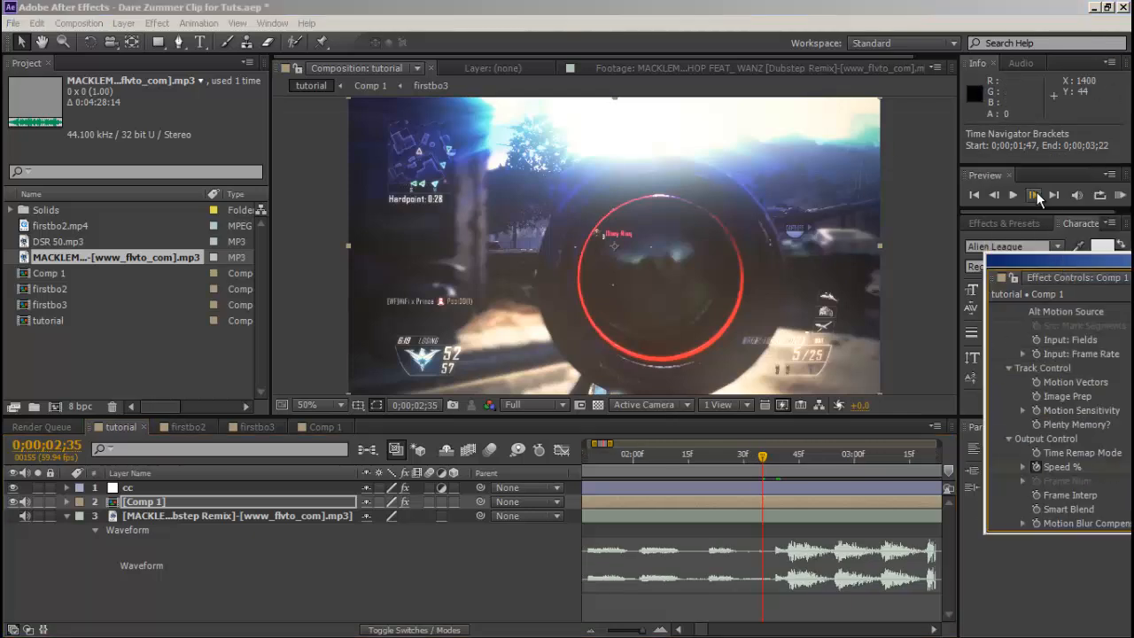
{"action": "left_click", "coordinate": [1036, 192]}
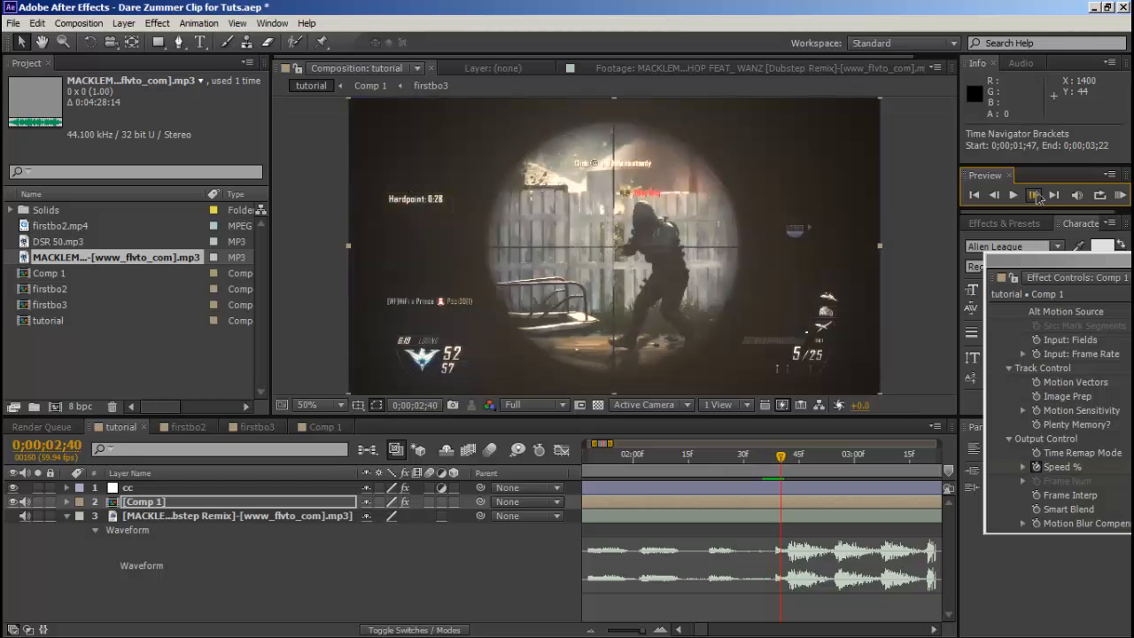
{"action": "left_click", "coordinate": [1037, 195]}
{"action": "left_click", "coordinate": [1036, 195]}
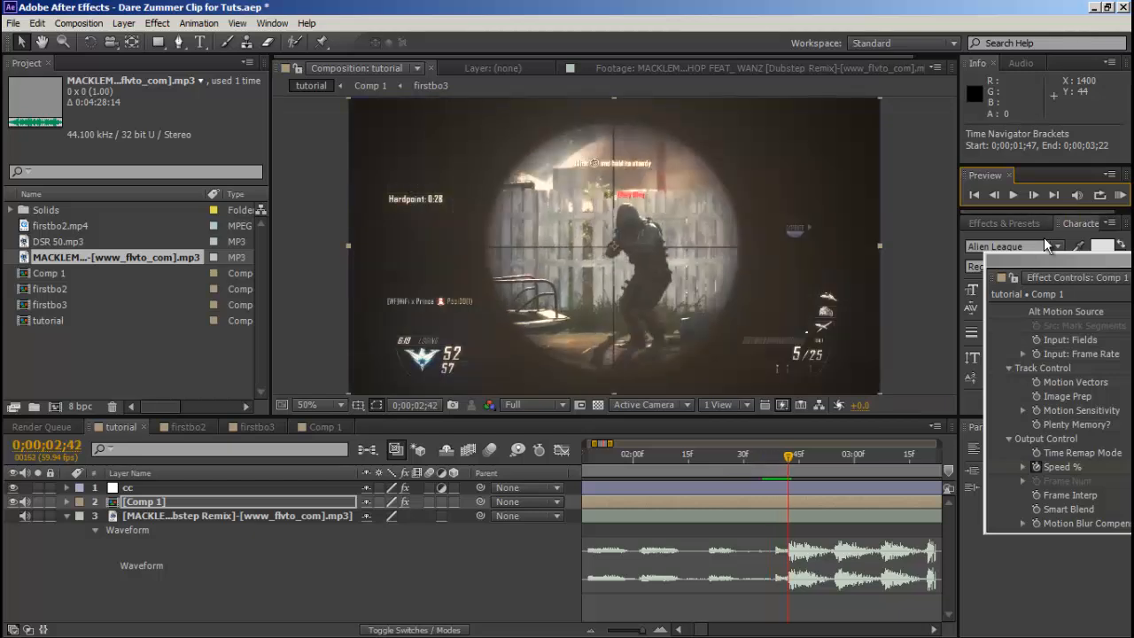
Keyframe Twixtor's Speed % at 102 on the beat to fine-tune the clip's sync.
{"action": "left_click_drag", "start_coordinate": [1051, 259], "coordinate": [864, 129]}
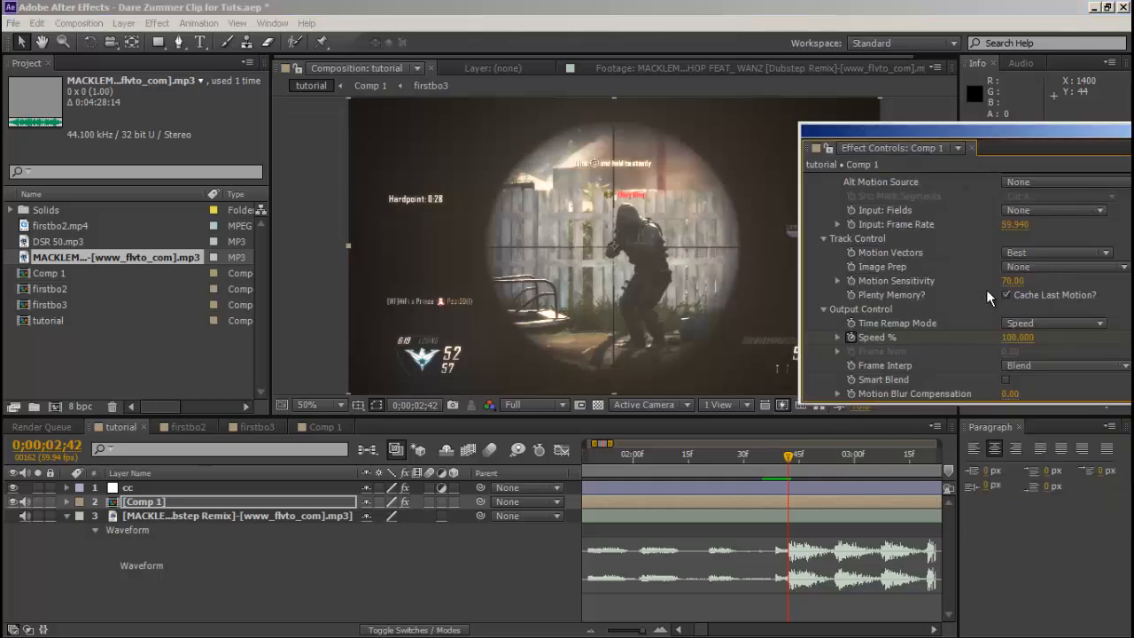
{"action": "left_click", "coordinate": [1015, 339]}
{"action": "type", "text": "102"}
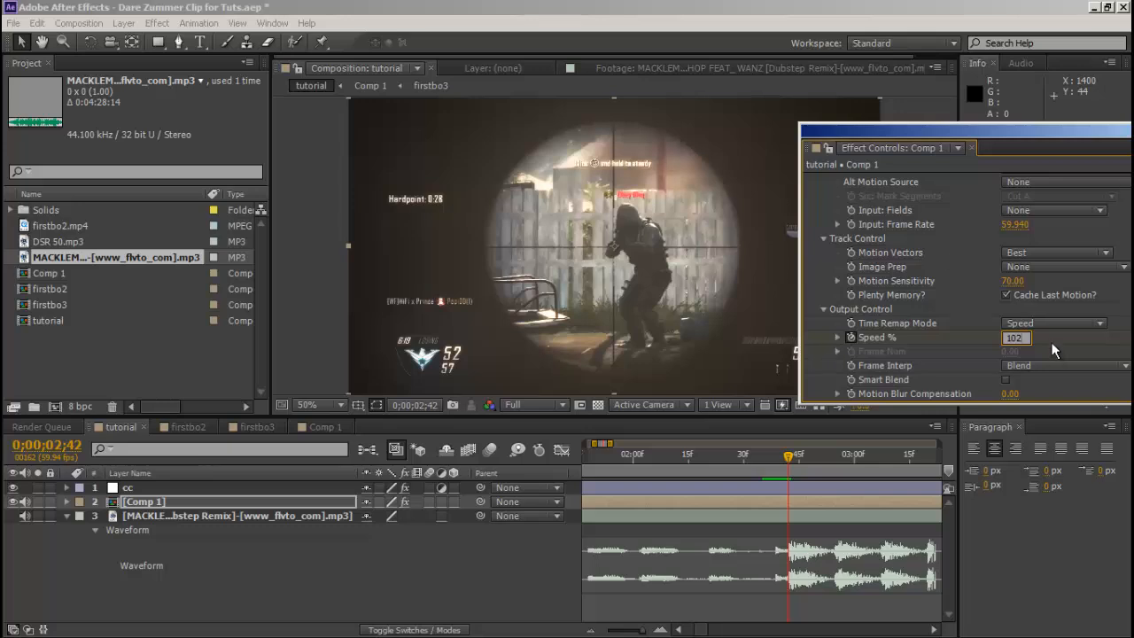
{"action": "key", "text": "Return"}
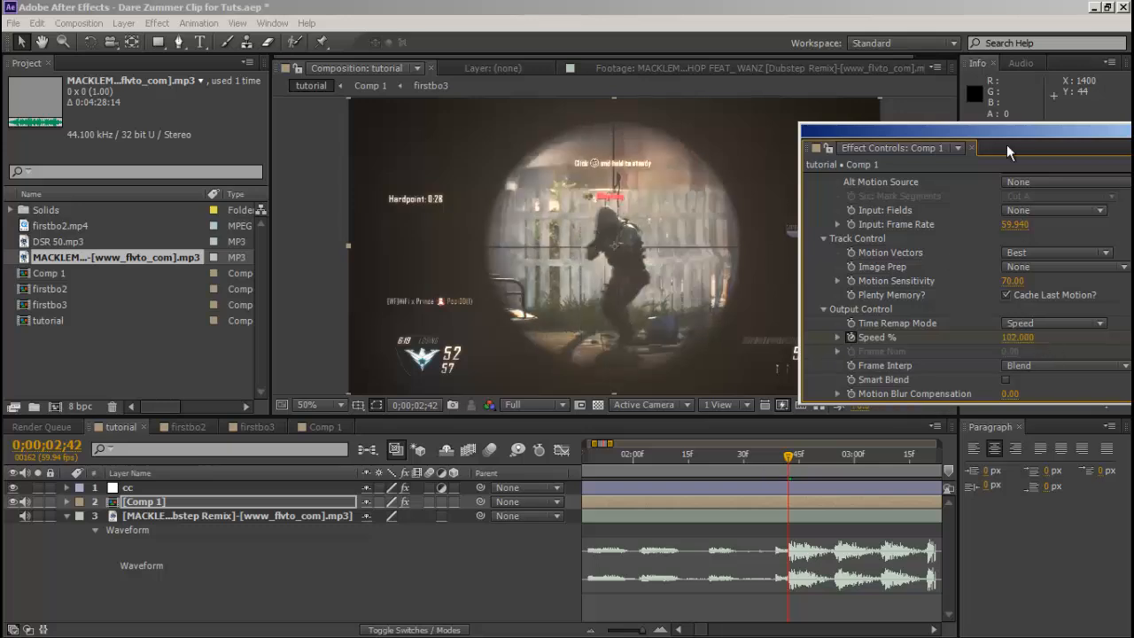
Move the effect controls aside and create a new composition from the DSR 50.mp3 gun sound.
{"action": "left_click_drag", "start_coordinate": [1004, 127], "coordinate": [1133, 130]}
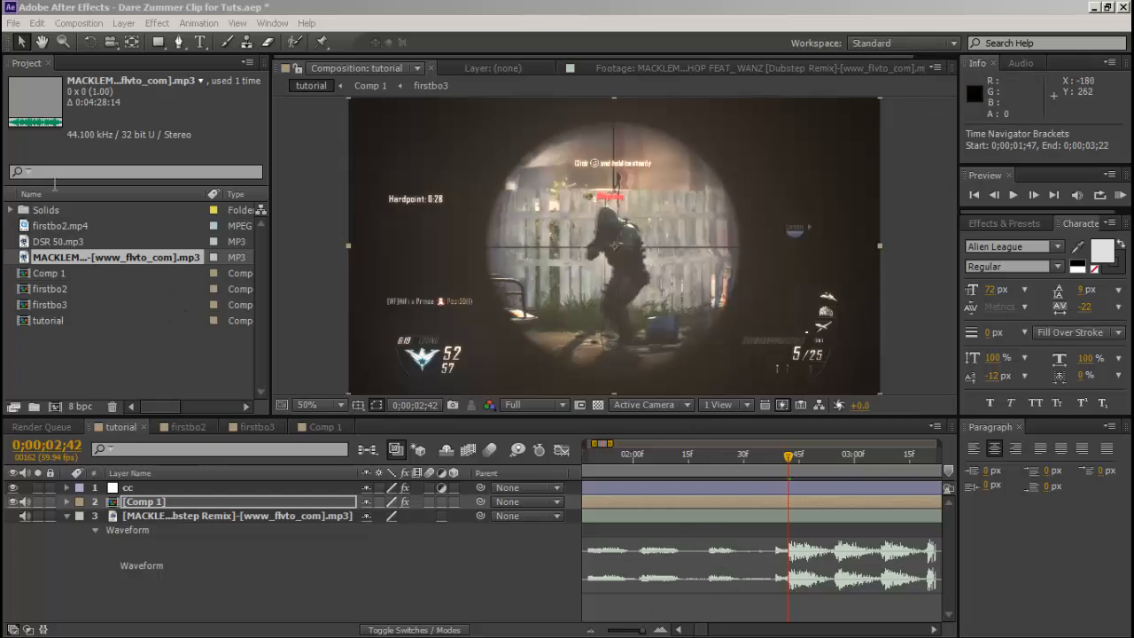
{"action": "left_click", "coordinate": [56, 239]}
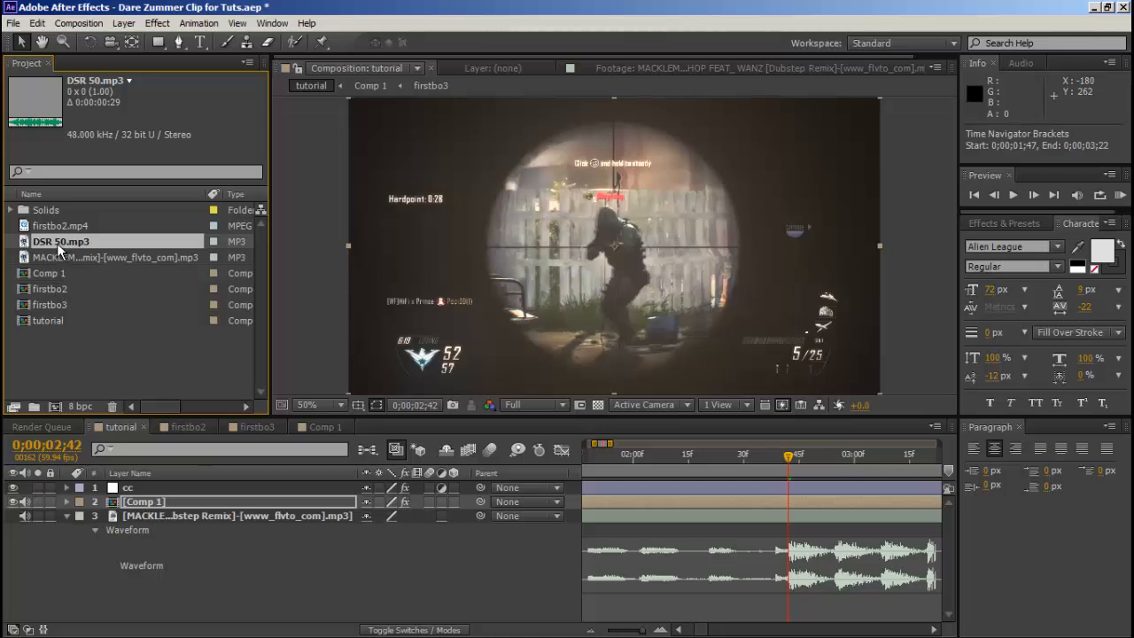
{"action": "left_click_drag", "start_coordinate": [56, 244], "coordinate": [57, 403]}
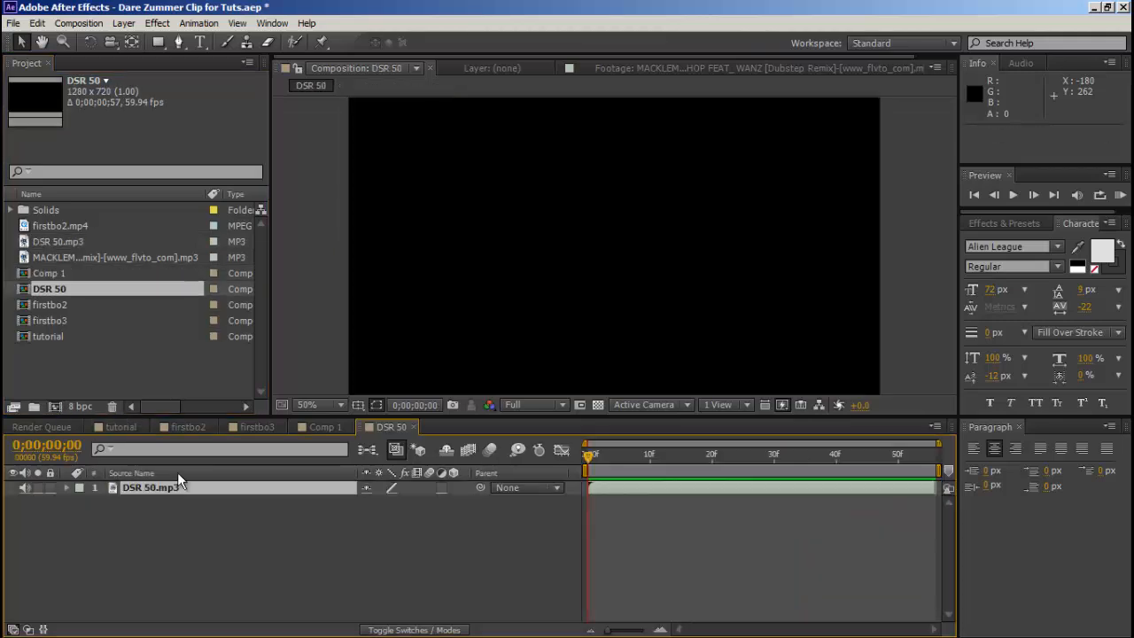
Time-stretch the DSR 50.mp3 layer with a stretch factor of 75.
{"action": "right_click", "coordinate": [191, 492]}
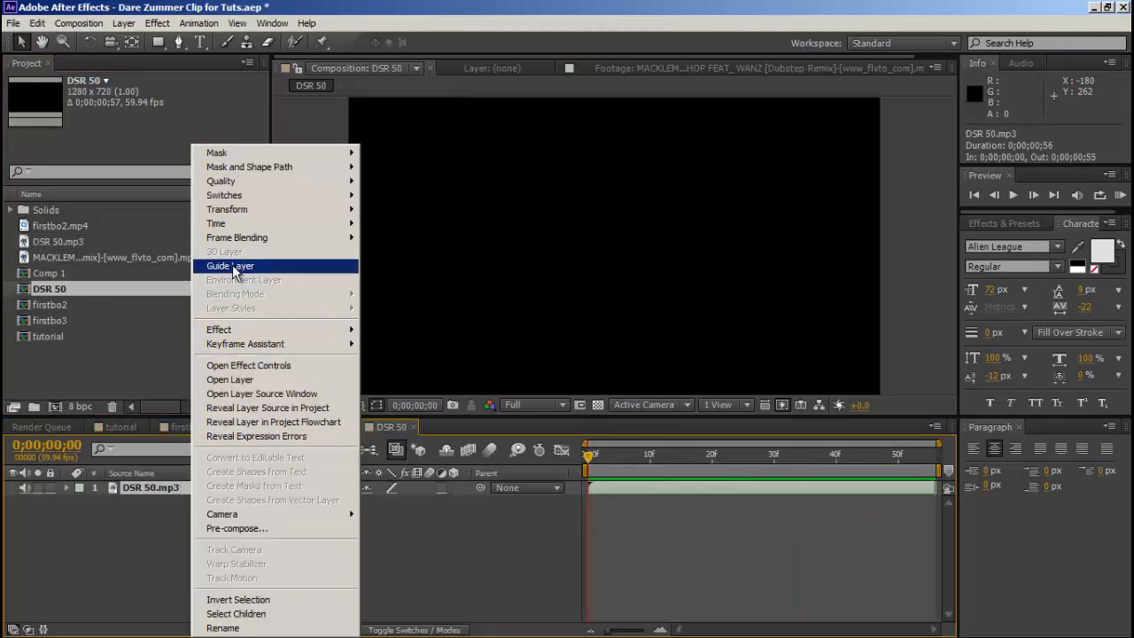
{"action": "mouse_move", "coordinate": [233, 224]}
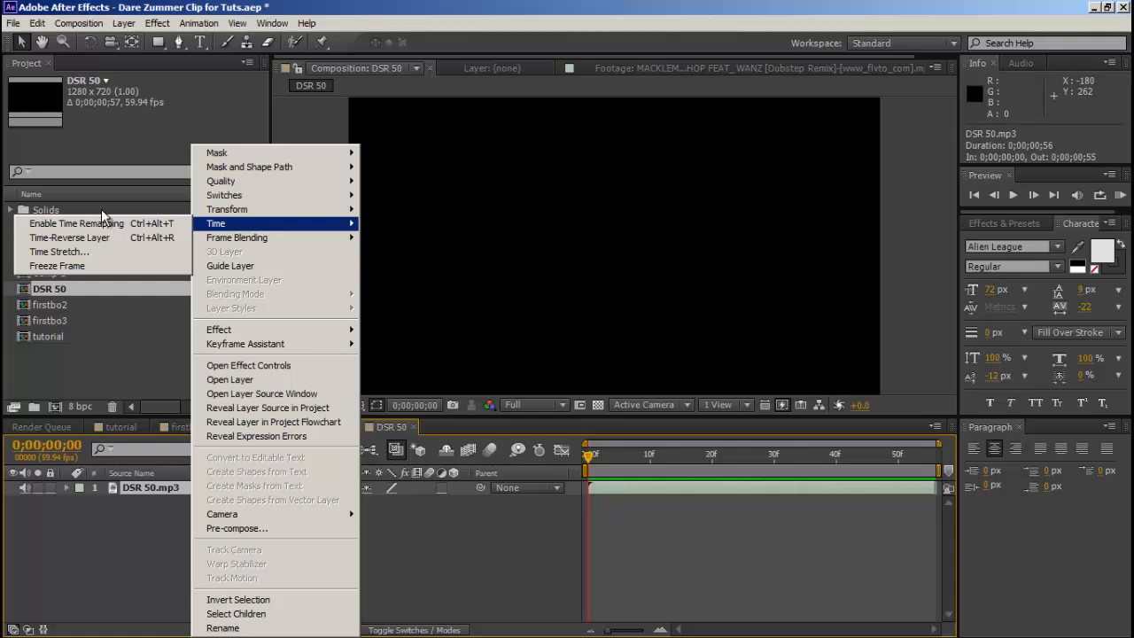
{"action": "left_click", "coordinate": [89, 258]}
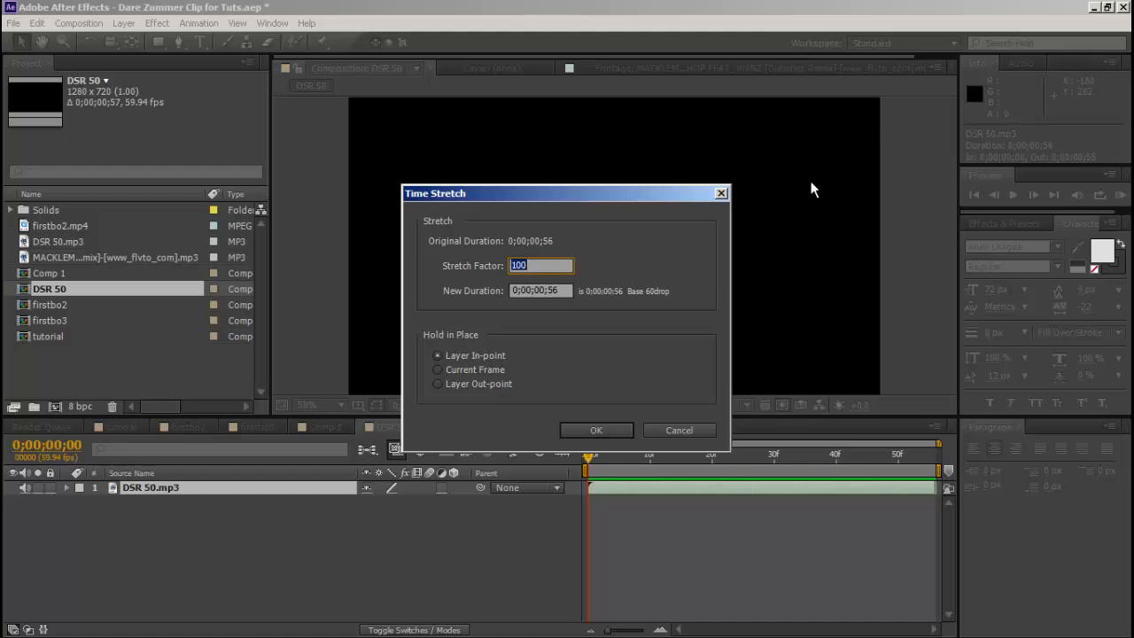
{"action": "type", "text": "75"}
{"action": "left_click", "coordinate": [617, 427]}
Apply the Bass & Treble audio effect to the DSR 50.mp3 layer with Bass 66 and Treble -77.
{"action": "left_click", "coordinate": [157, 23]}
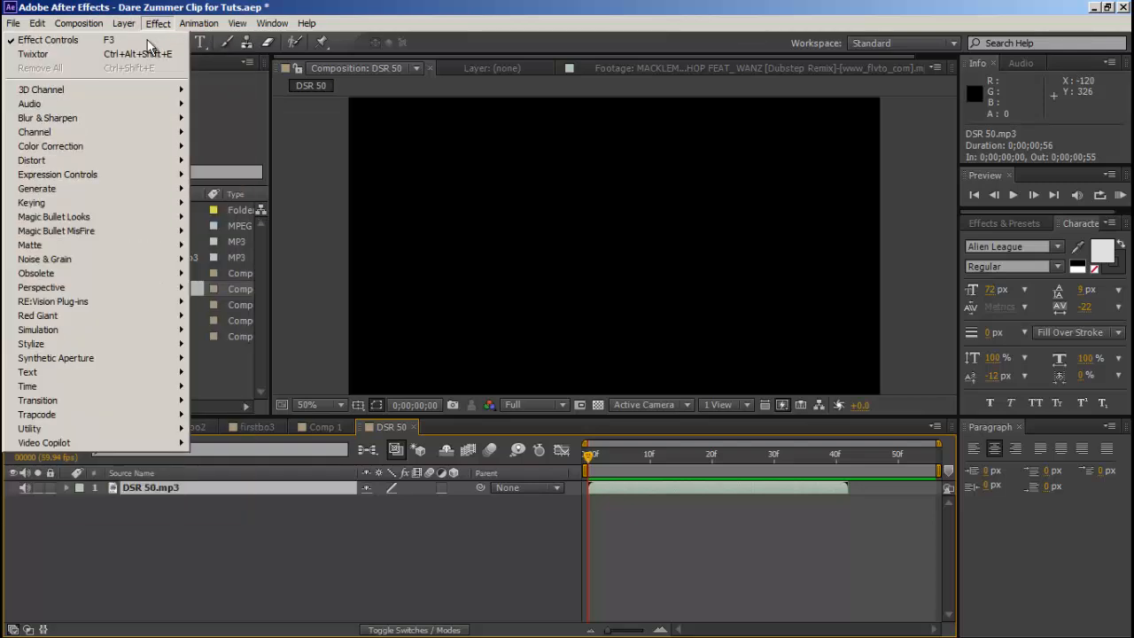
{"action": "mouse_move", "coordinate": [107, 107]}
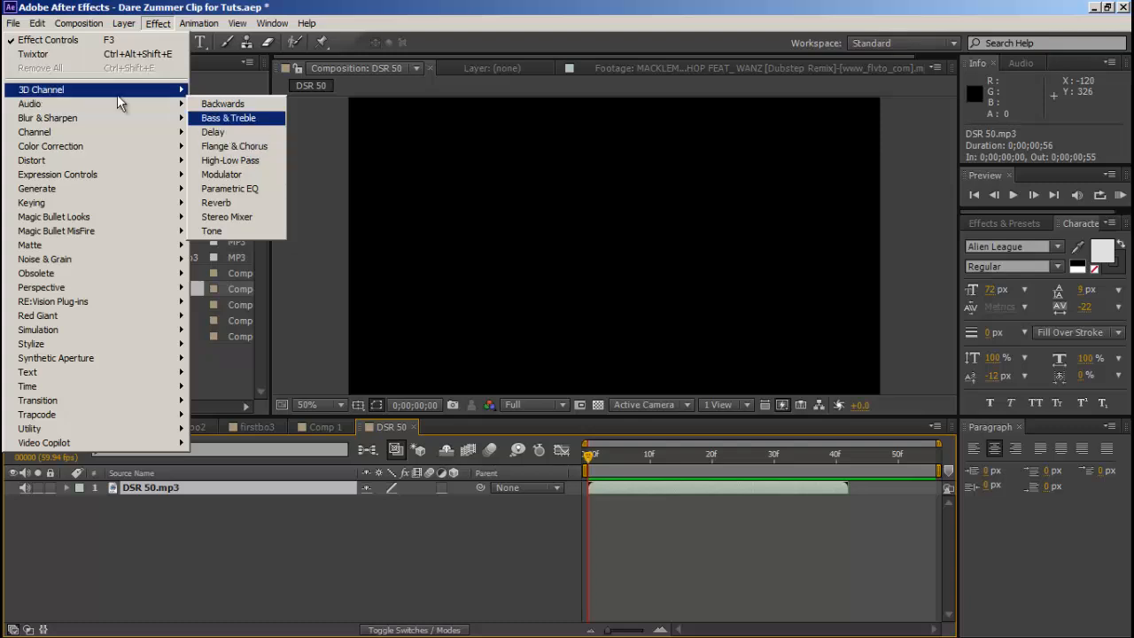
{"action": "left_click", "coordinate": [232, 119]}
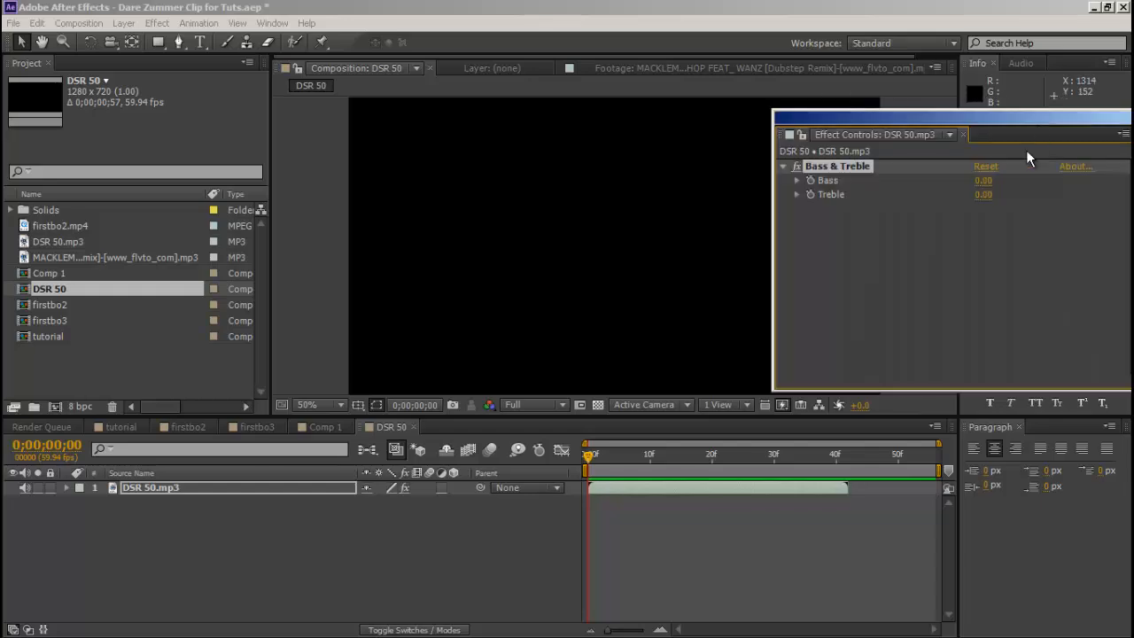
{"action": "left_click", "coordinate": [982, 180]}
{"action": "type", "text": "66"}
{"action": "left_click", "coordinate": [980, 194]}
{"action": "type", "text": "-77"}
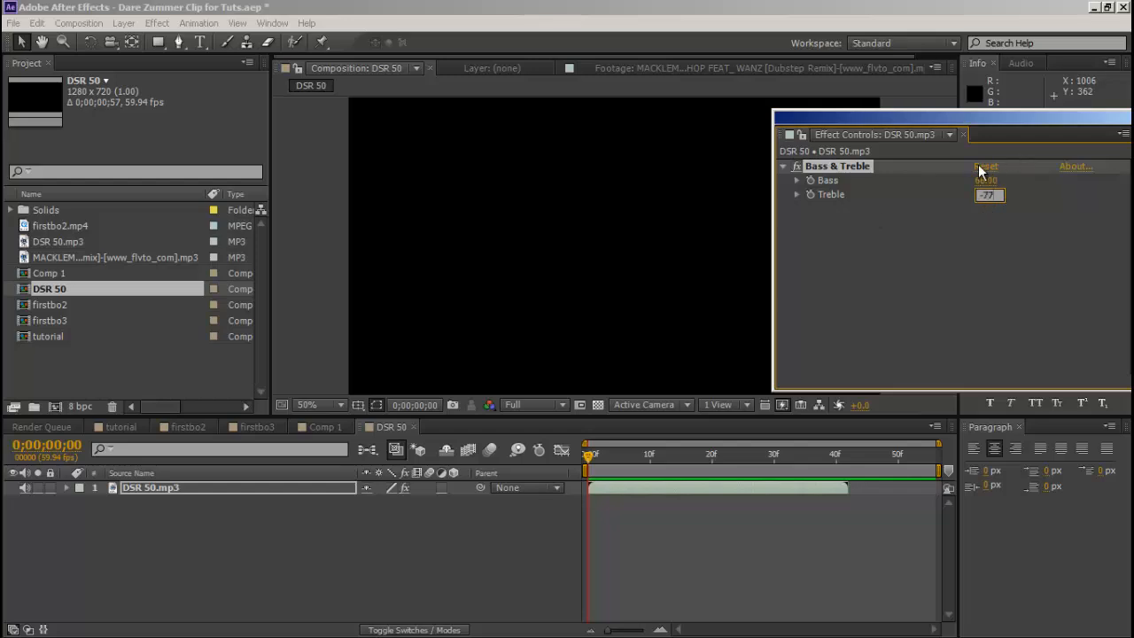
Move the effect controls out of the way and play a RAM preview of the modified gun sound.
{"action": "left_click_drag", "start_coordinate": [1039, 116], "coordinate": [1133, 203]}
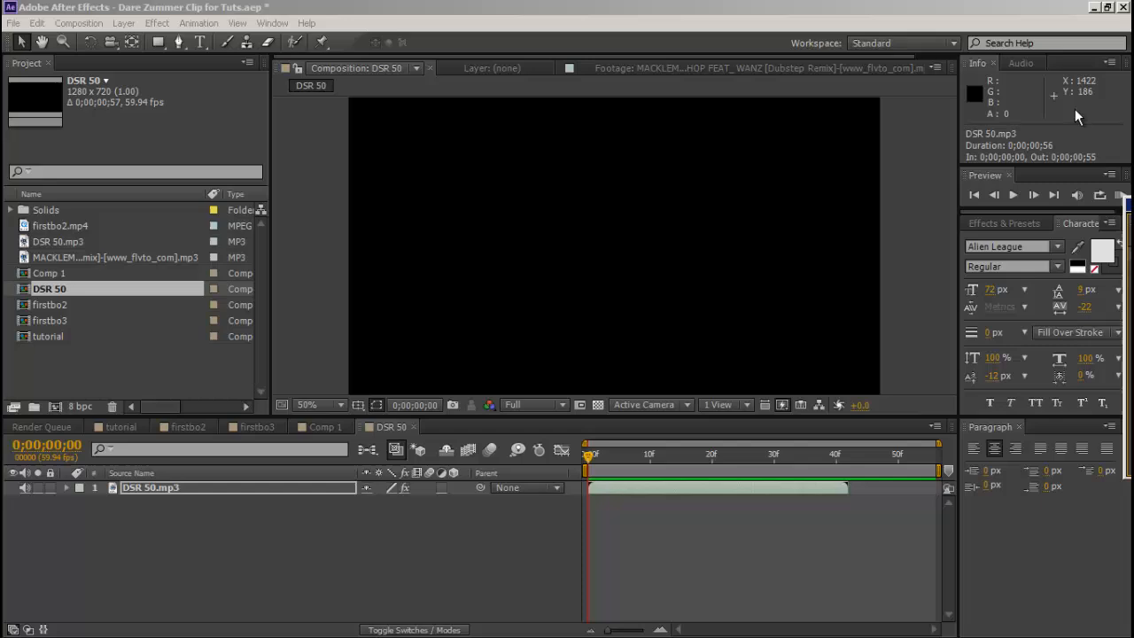
{"action": "left_click", "coordinate": [1119, 194]}
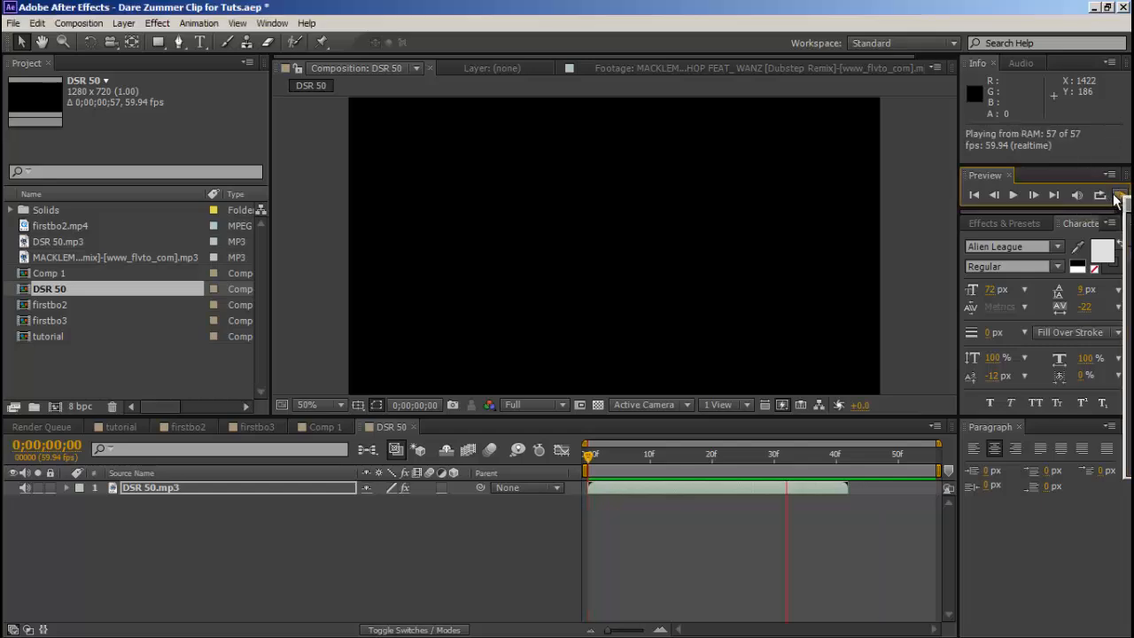
{"action": "left_click", "coordinate": [1119, 195]}
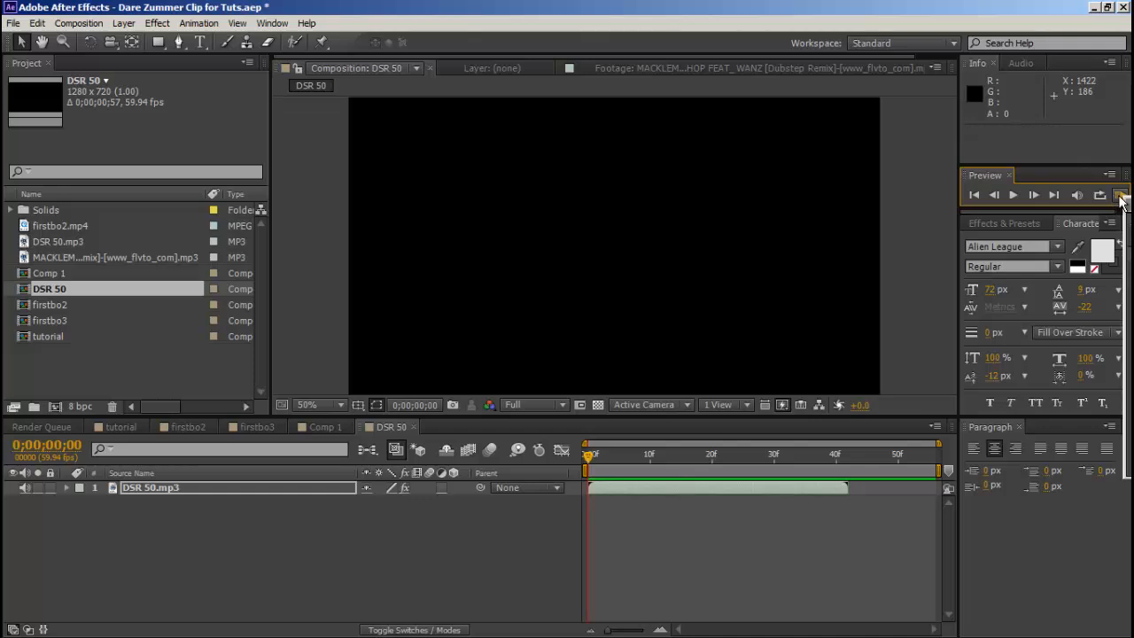
Add the DSR 50 composition to the tutorial composition above Comp 1, starting on the beat at 0;00;02;42.
{"action": "left_click", "coordinate": [110, 429]}
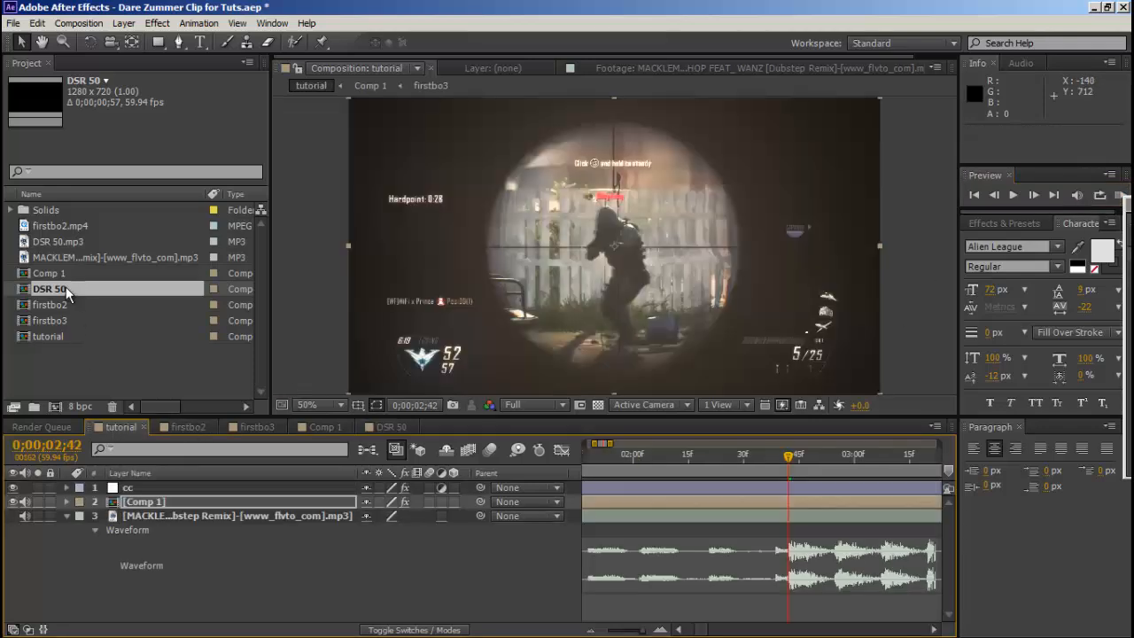
{"action": "left_click_drag", "start_coordinate": [65, 288], "coordinate": [164, 494]}
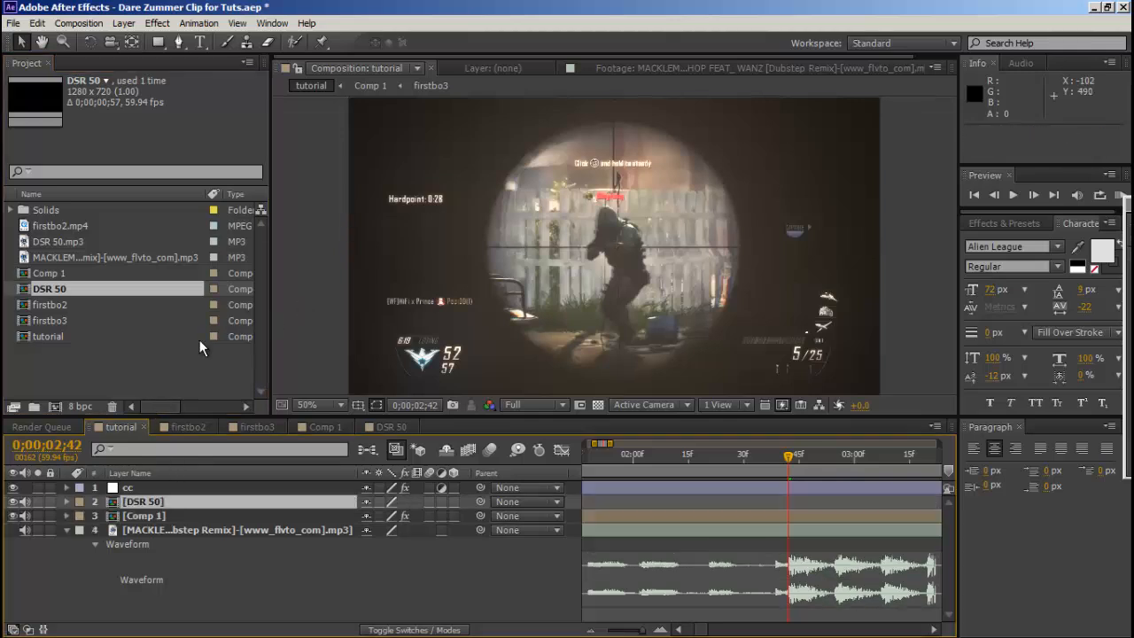
{"action": "key", "text": "bracketleft"}
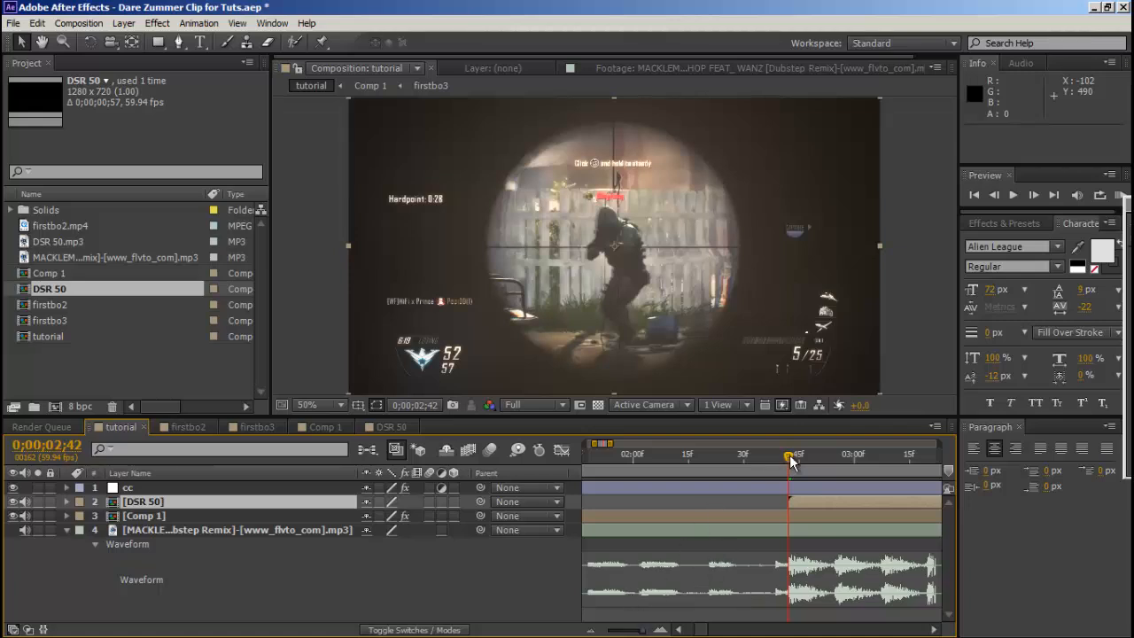
Limit the work area to about 0;00;02;16–0;00;03;39 around the gunshot and play a RAM preview of it.
{"action": "mouse_move", "coordinate": [788, 456]}
{"action": "left_mouse_down"}
{"action": "mouse_move", "coordinate": [767, 449]}
{"action": "mouse_move", "coordinate": [784, 454]}
{"action": "left_mouse_up"}
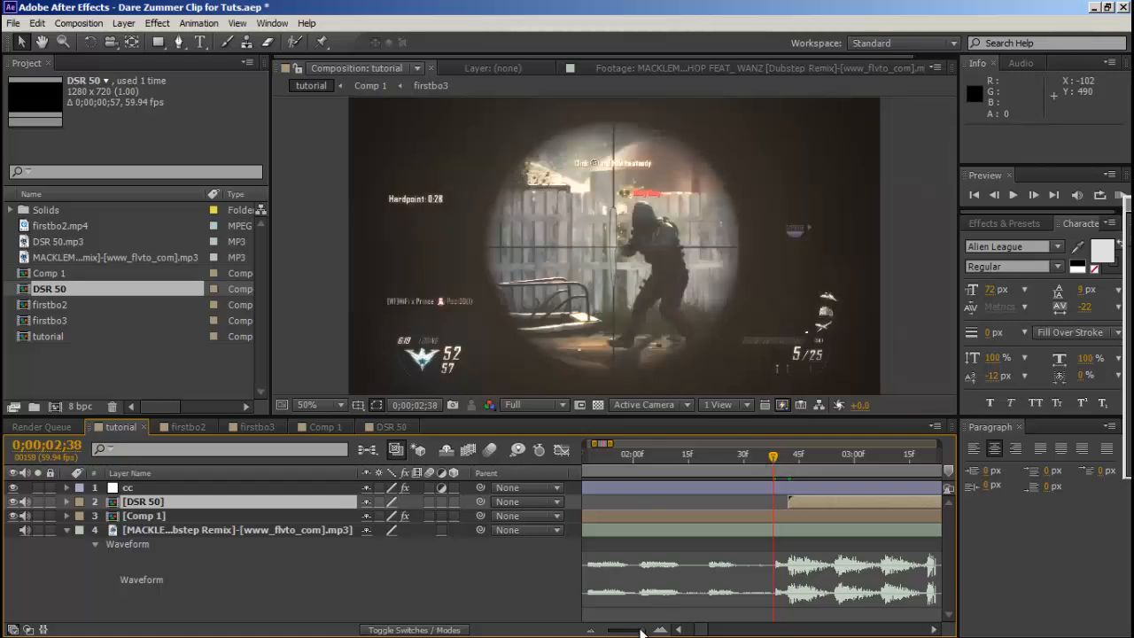
{"action": "left_click_drag", "start_coordinate": [641, 630], "coordinate": [637, 630]}
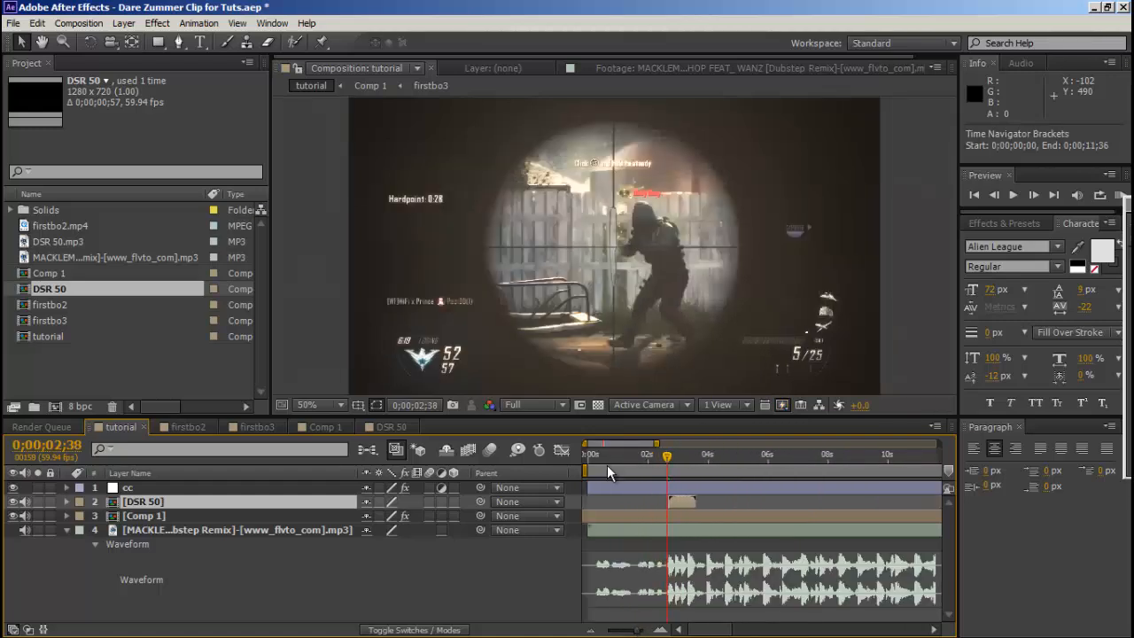
{"action": "left_click_drag", "start_coordinate": [588, 470], "coordinate": [653, 472]}
{"action": "left_click_drag", "start_coordinate": [733, 630], "coordinate": [926, 629]}
{"action": "left_click_drag", "start_coordinate": [940, 472], "coordinate": [646, 472]}
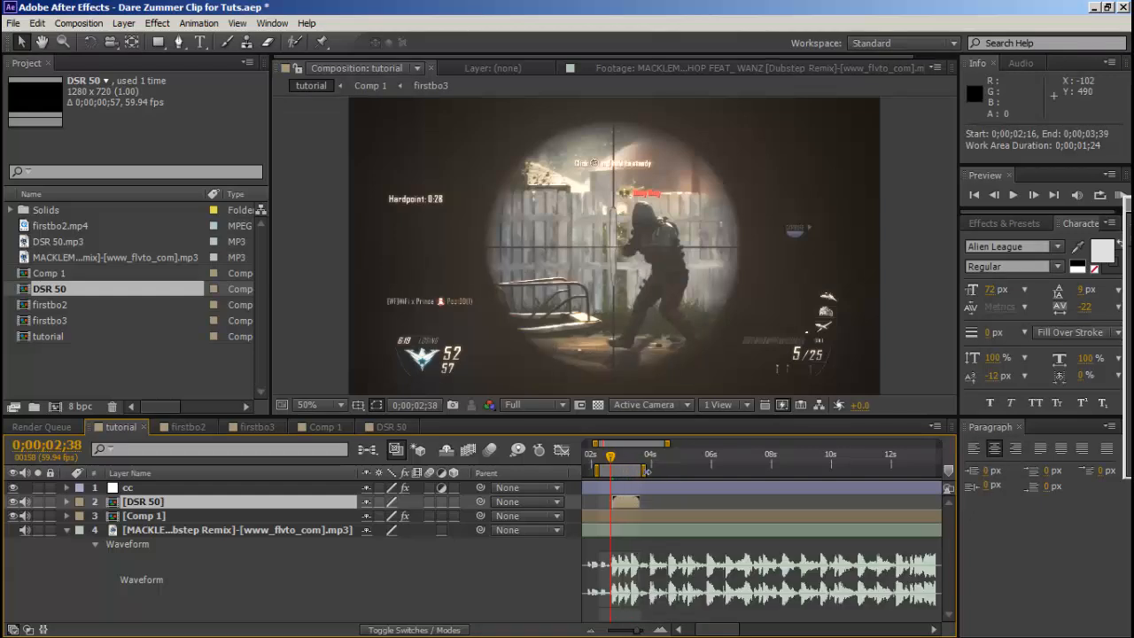
{"action": "left_click", "coordinate": [1120, 194]}
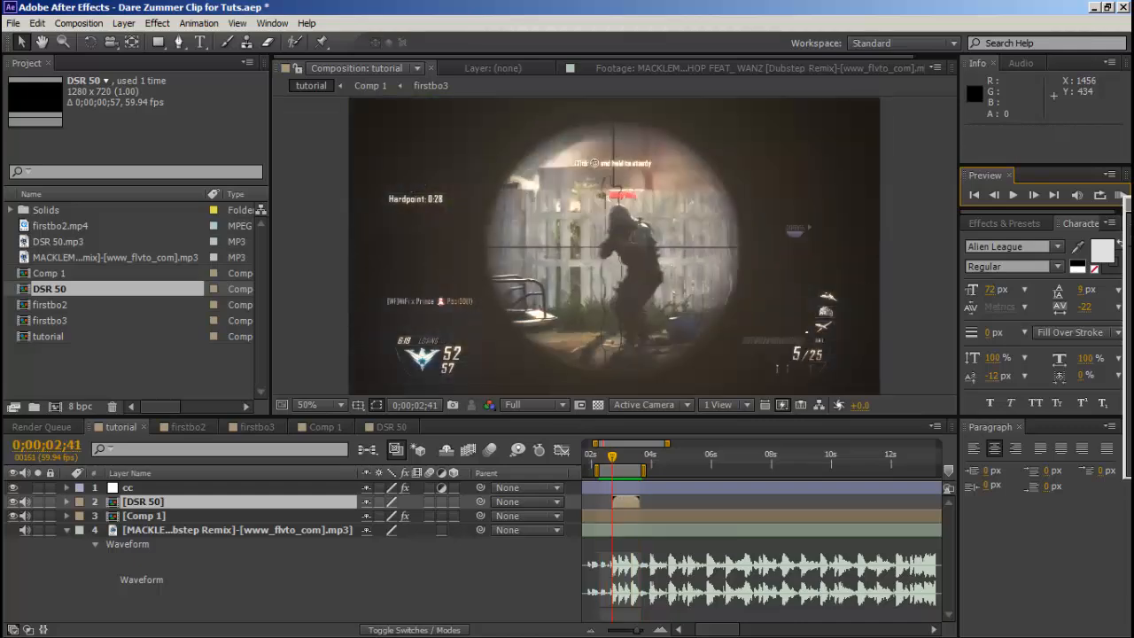
Set the DSR 50 layer's Audio Levels to -5 dB and collapse its properties.
{"action": "left_click", "coordinate": [65, 501]}
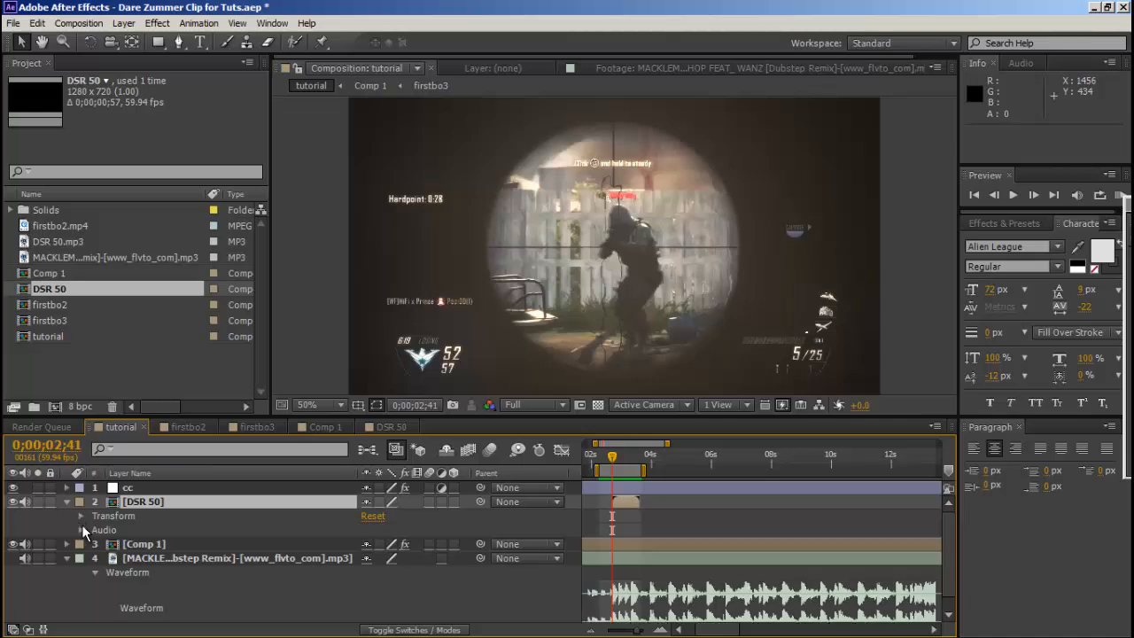
{"action": "left_click", "coordinate": [81, 529]}
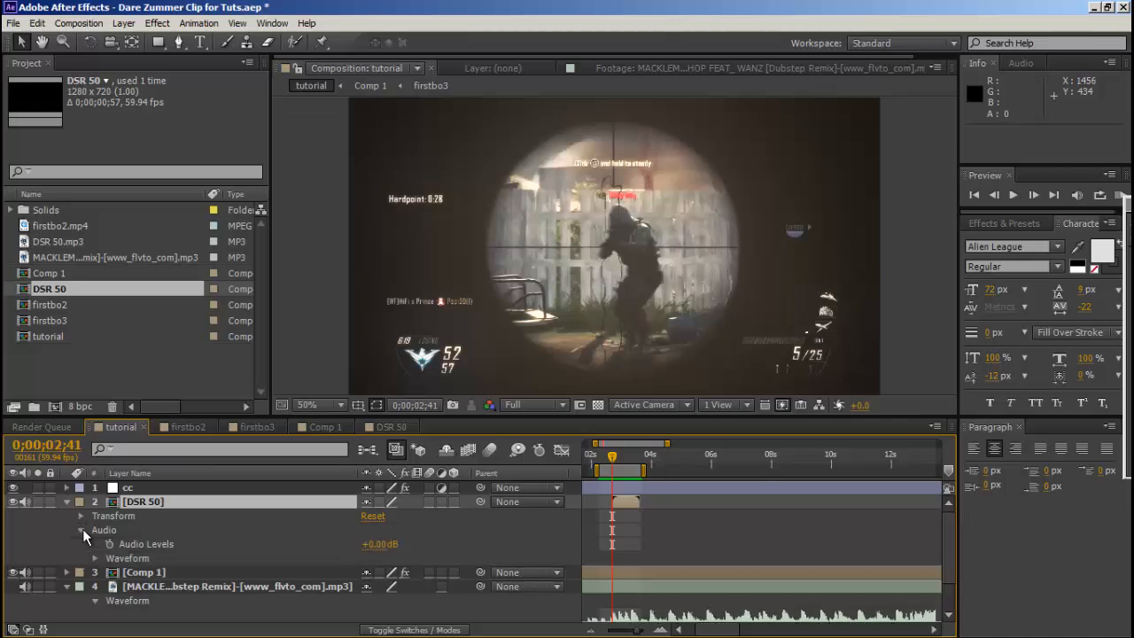
{"action": "left_click", "coordinate": [373, 545]}
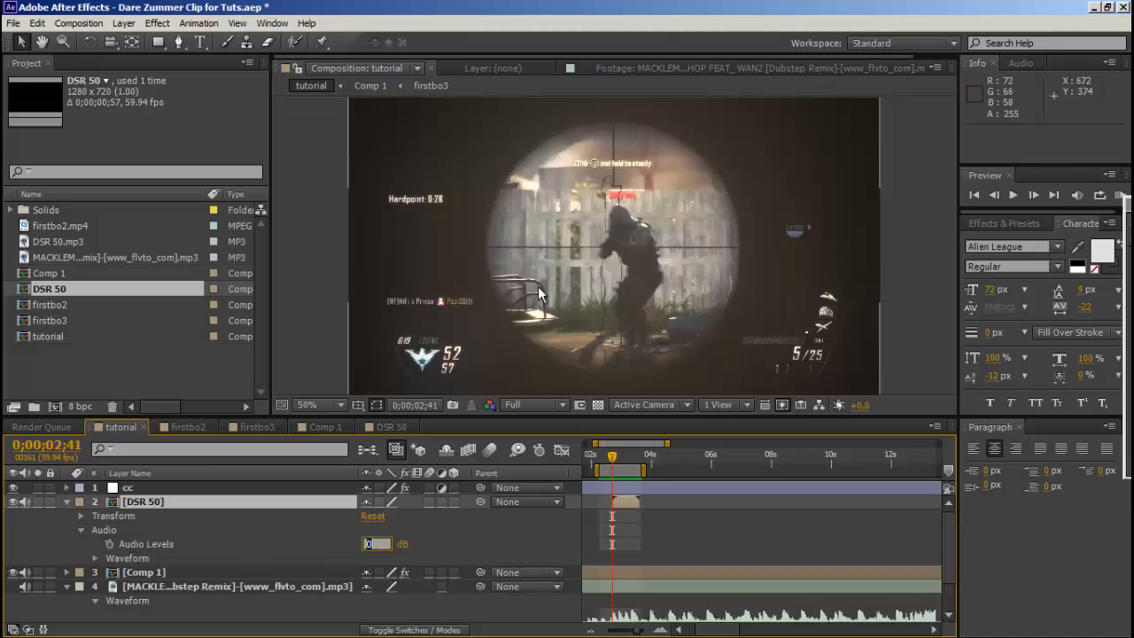
{"action": "type", "text": "-5"}
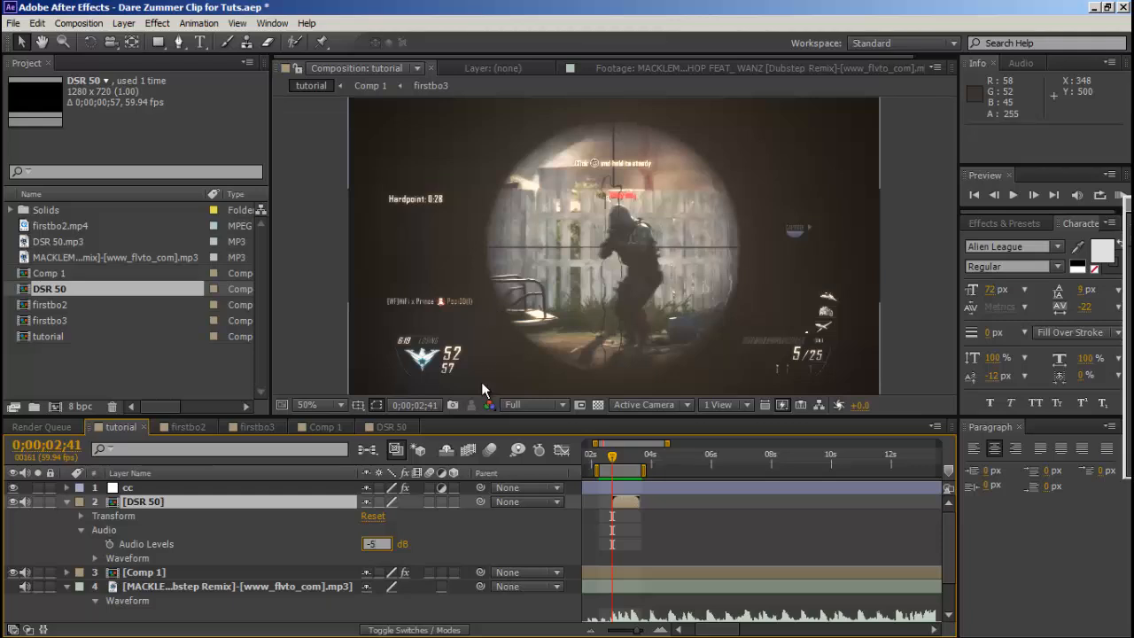
{"action": "left_click", "coordinate": [469, 538]}
{"action": "left_click", "coordinate": [68, 500]}
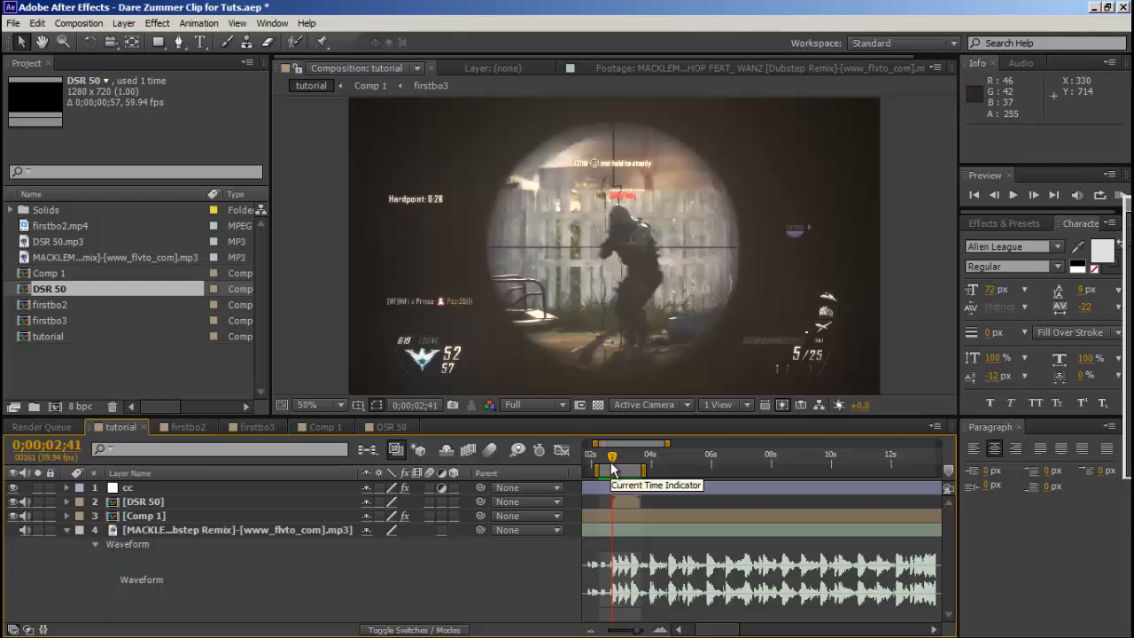
Set the current time to the song's next beat at 0;00;03;56 and bring up Twixtor's speed controls for Comp 1.
{"action": "left_click_drag", "start_coordinate": [612, 468], "coordinate": [648, 470]}
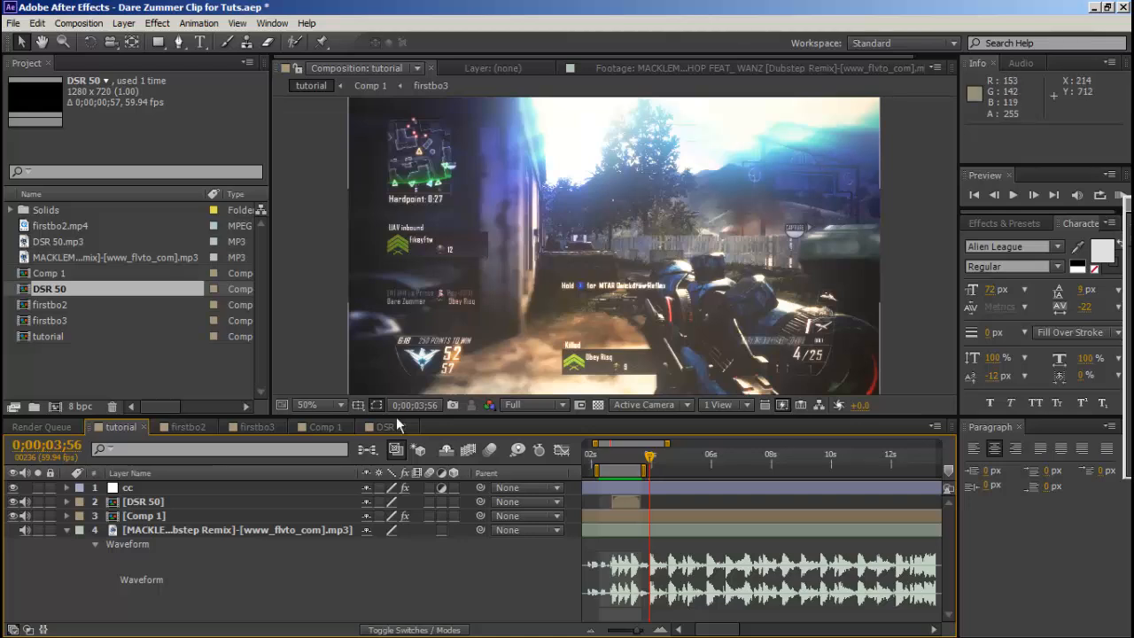
{"action": "left_click", "coordinate": [168, 501]}
{"action": "left_click", "coordinate": [169, 514]}
{"action": "left_click_drag", "start_coordinate": [1133, 206], "coordinate": [875, 104]}
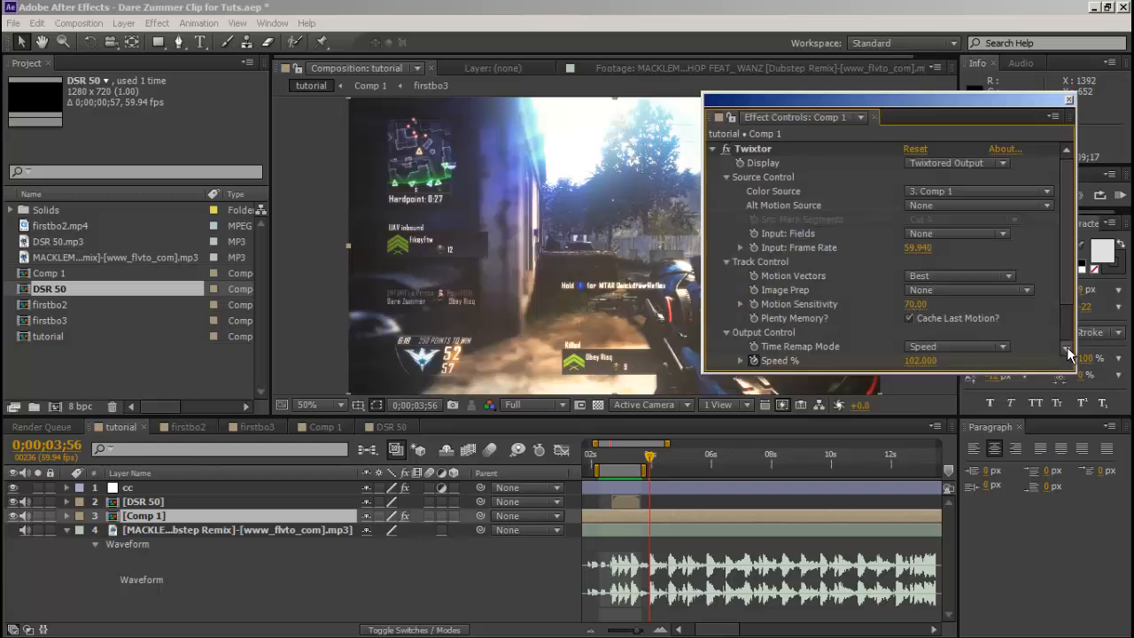
{"action": "scroll", "coordinate": [921, 310], "scroll_direction": "down", "scroll_amount": 3}
Try Twixtor Speed % values of 110, 115 and 120 on Comp 1 at 0;00;03;56.
{"action": "left_click", "coordinate": [919, 307]}
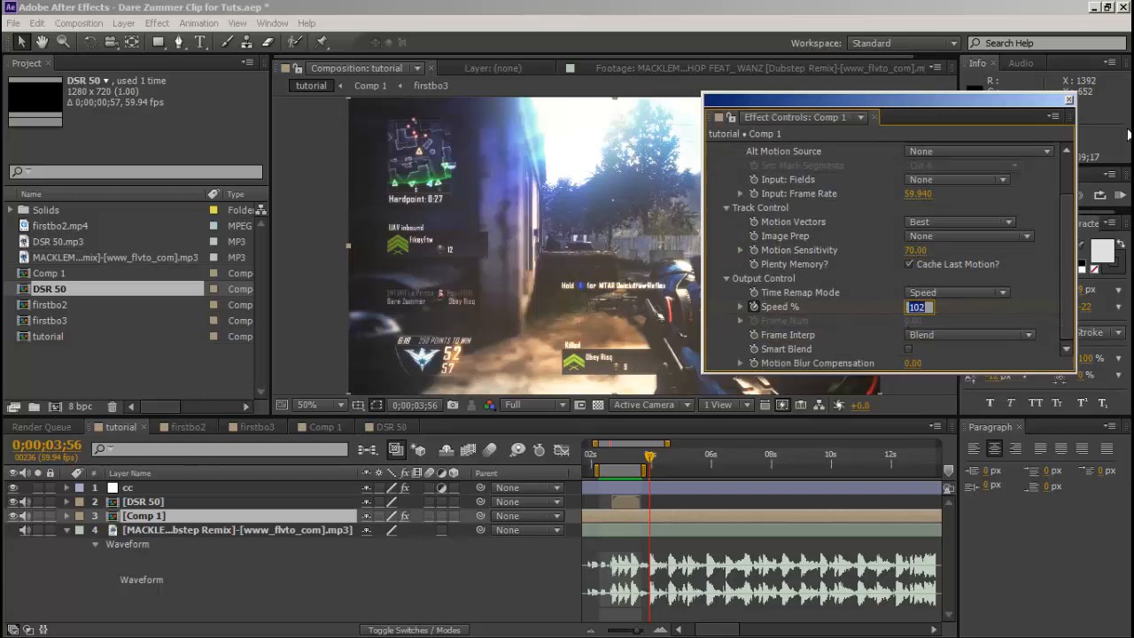
{"action": "type", "text": "110"}
{"action": "key", "text": "Return"}
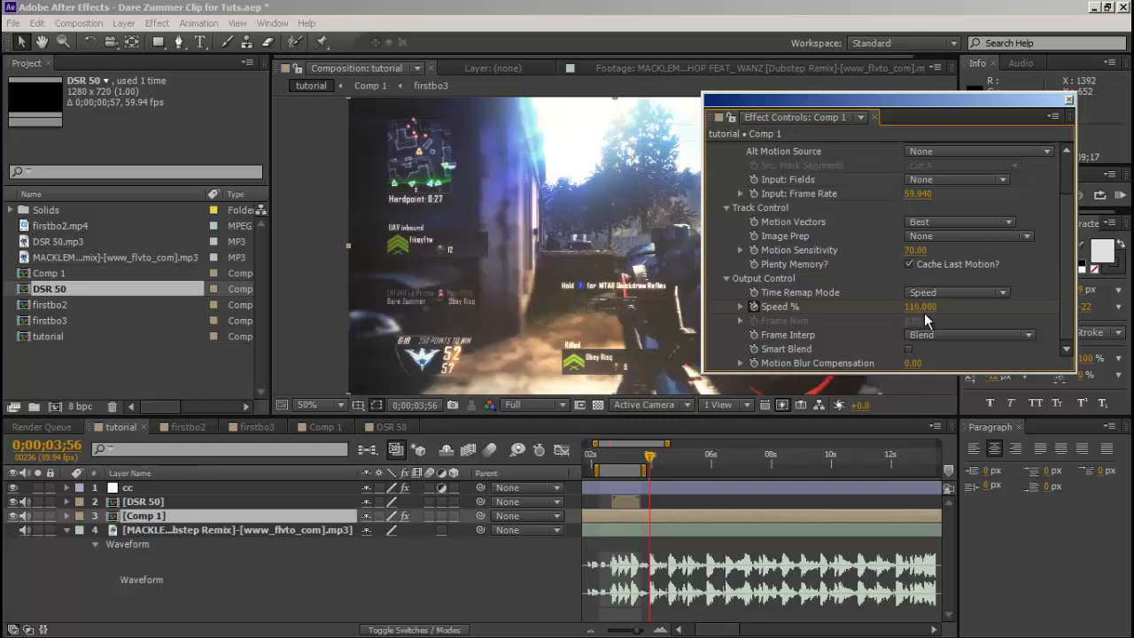
{"action": "left_click", "coordinate": [924, 310]}
{"action": "type", "text": "115"}
{"action": "key", "text": "Return"}
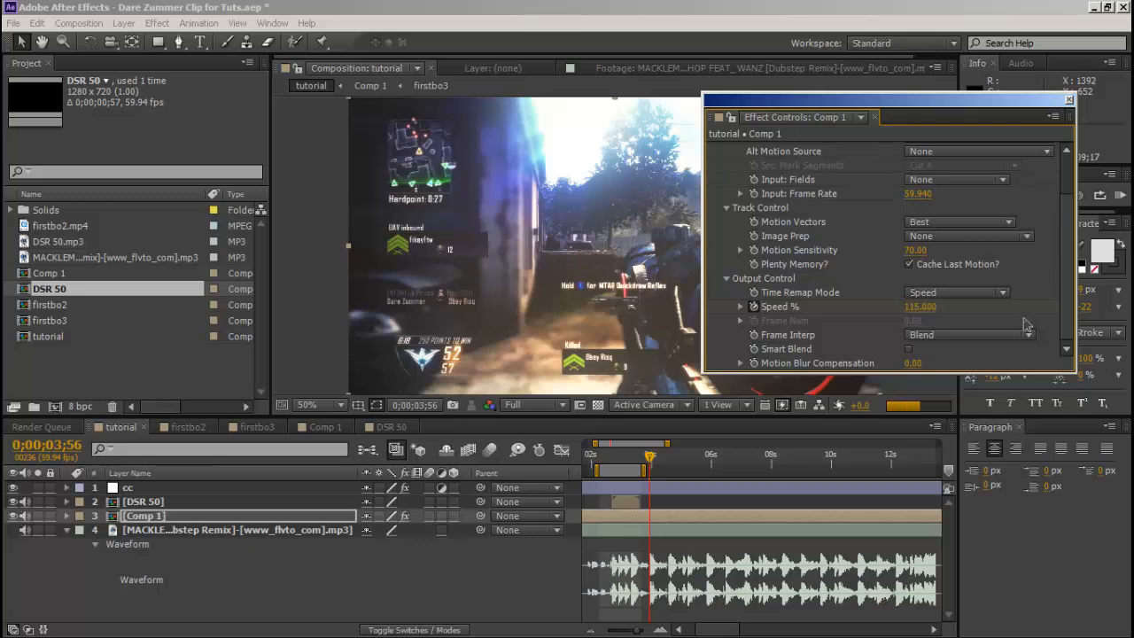
{"action": "left_click", "coordinate": [922, 308]}
{"action": "type", "text": "120"}
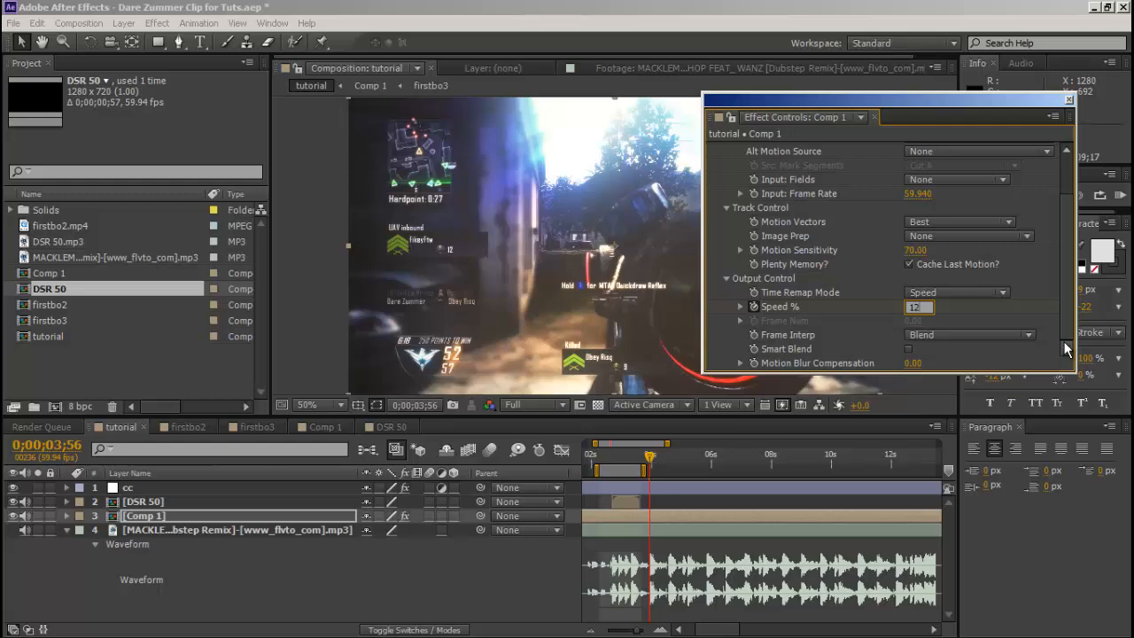
{"action": "key", "text": "Return"}
Try higher Twixtor Speed % values of 130 and 135 on Comp 1 at the same beat.
{"action": "left_click", "coordinate": [916, 307]}
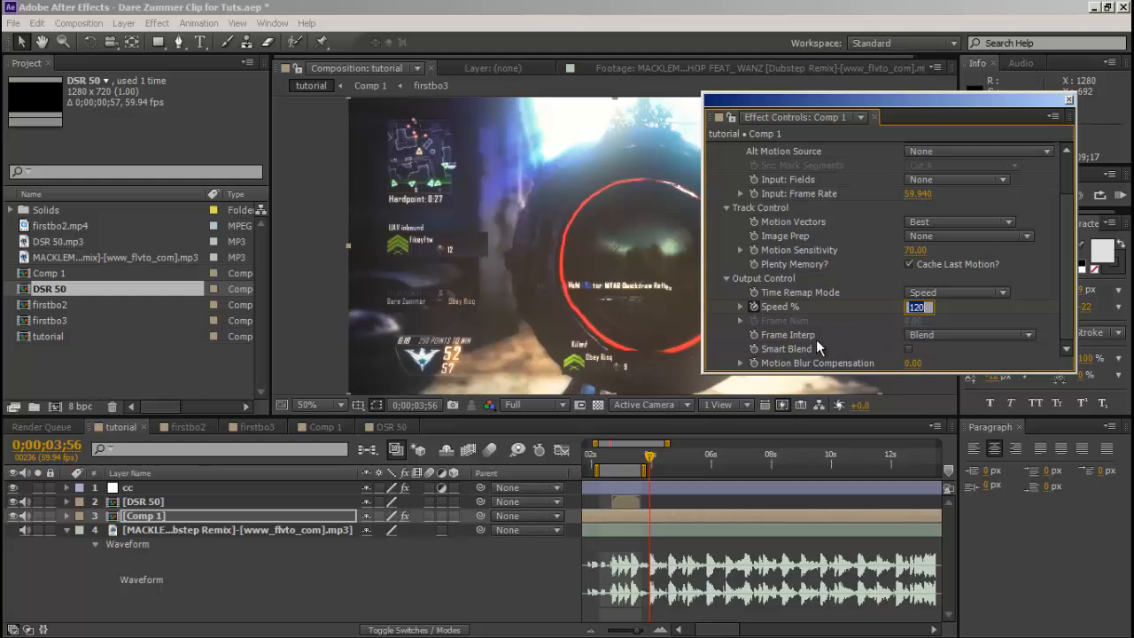
{"action": "type", "text": "130"}
{"action": "key", "text": "Return"}
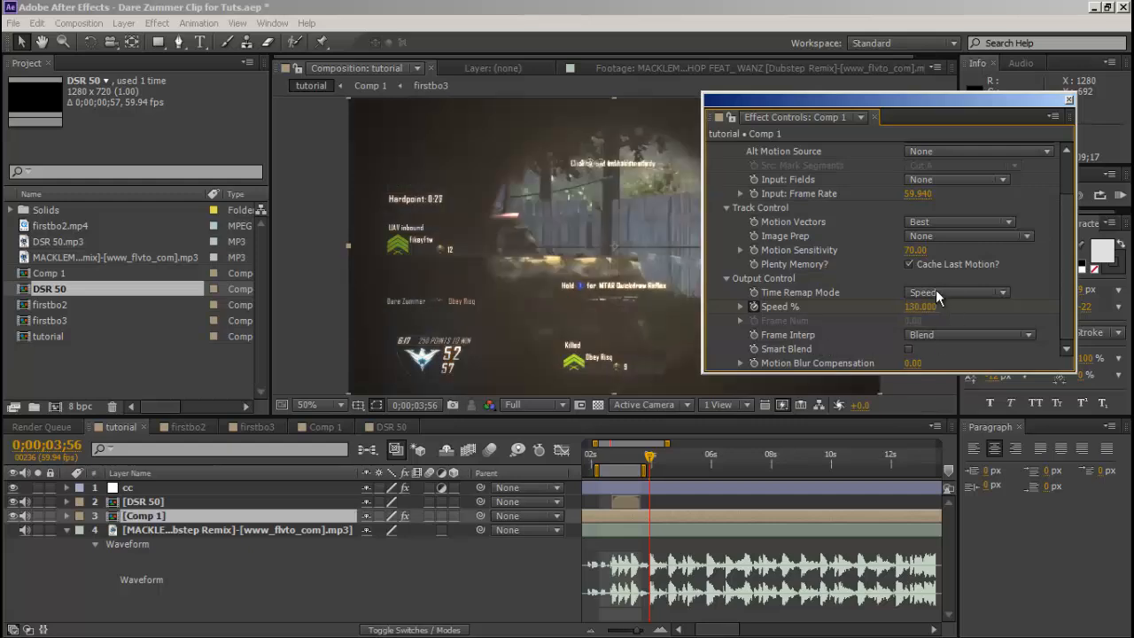
{"action": "left_click", "coordinate": [921, 306]}
{"action": "type", "text": "135"}
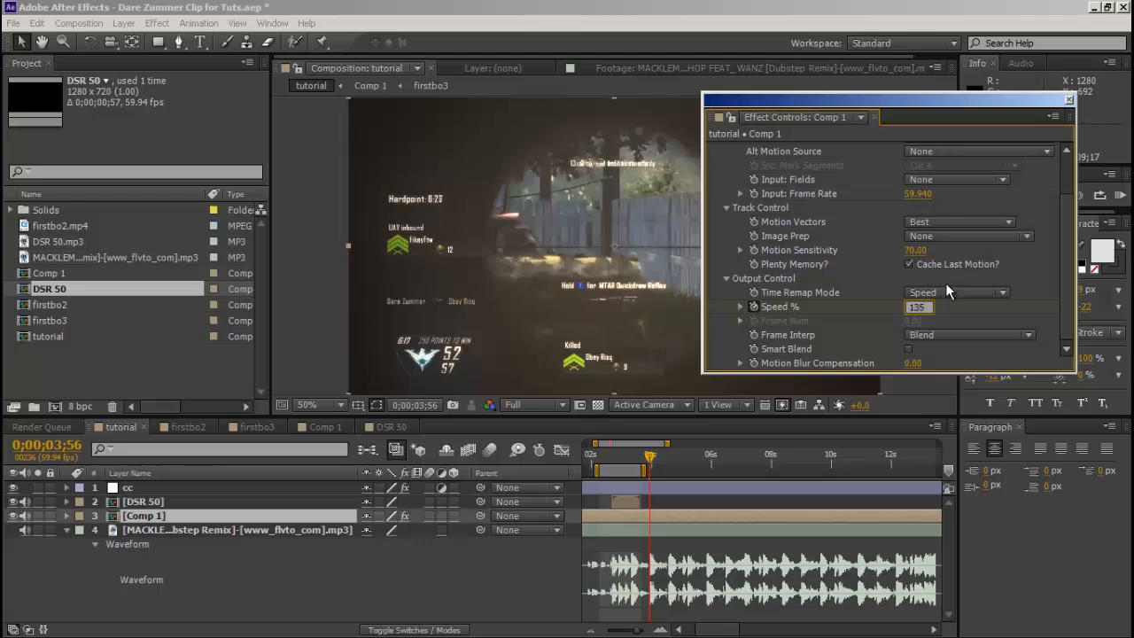
{"action": "key", "text": "Return"}
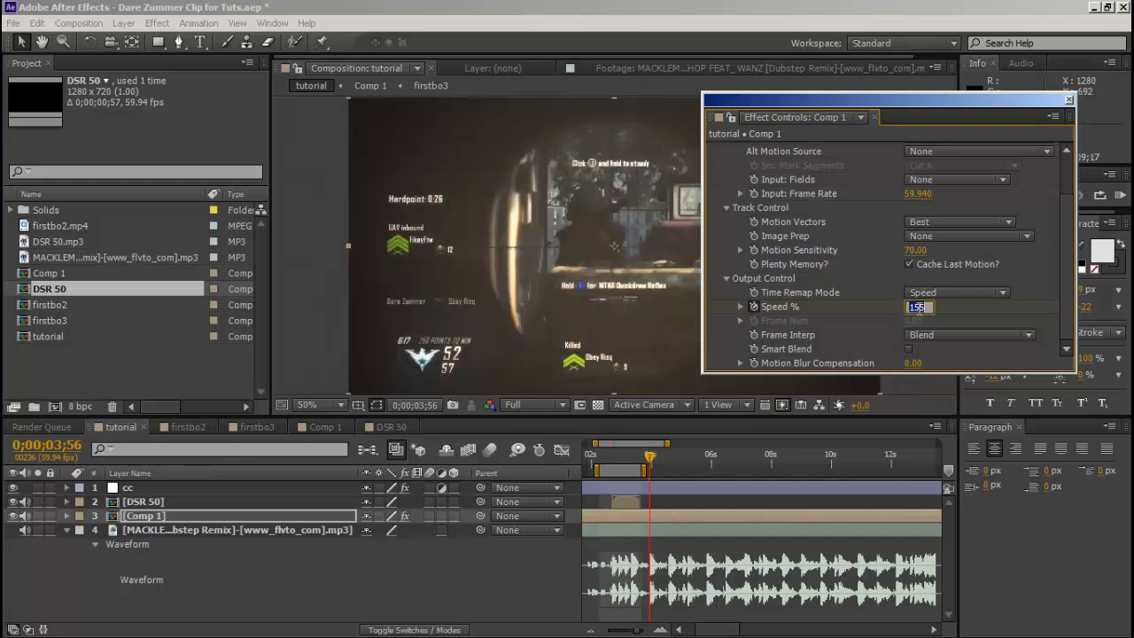
Keyframe Twixtor's Speed % at 160 on Comp 1 at 0;00;03;56.
{"action": "left_click", "coordinate": [919, 312]}
{"action": "type", "text": "160"}
{"action": "key", "text": "Return"}
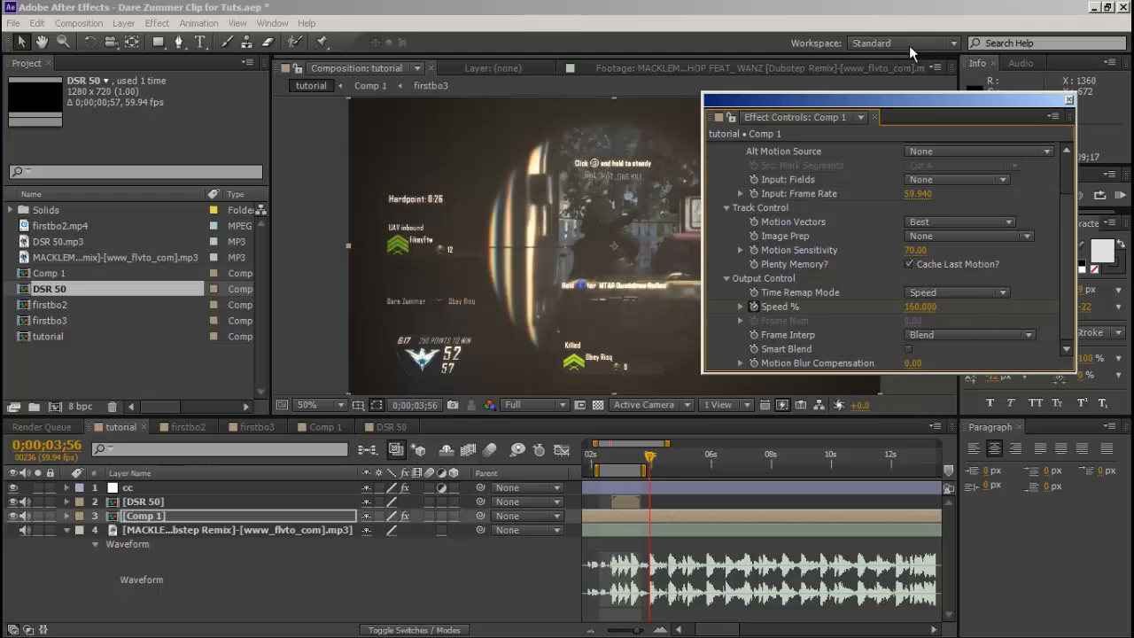
Add a second DSR 50 sound above Comp 1 in the tutorial composition, starting on the beat at 0;00;03;56.
{"action": "left_click_drag", "start_coordinate": [920, 99], "coordinate": [1133, 138]}
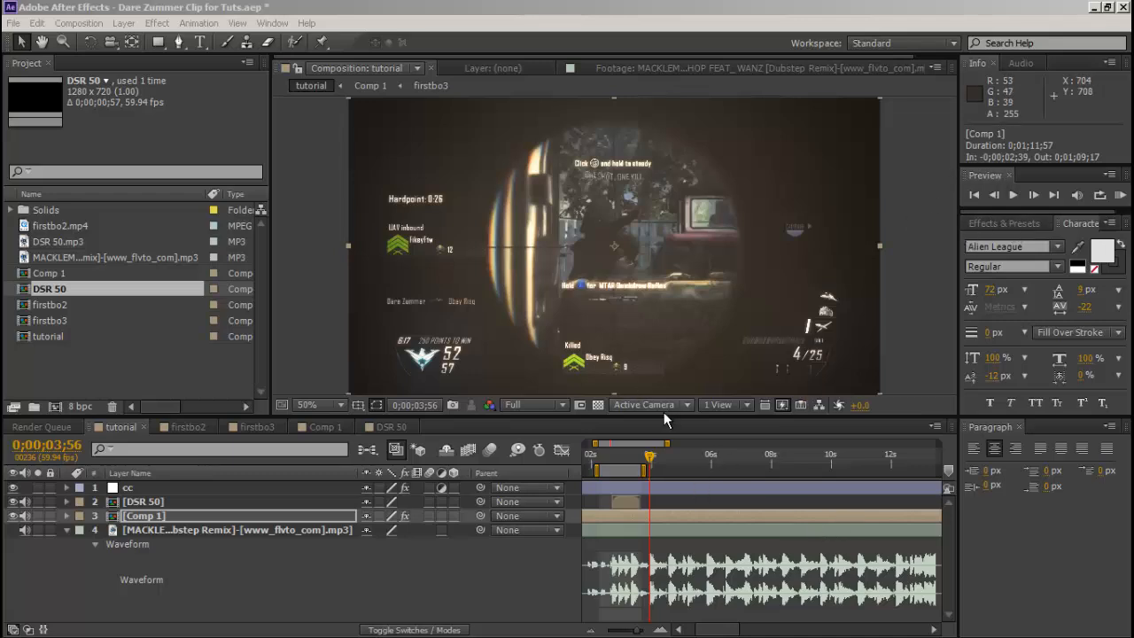
{"action": "left_click_drag", "start_coordinate": [66, 294], "coordinate": [160, 512]}
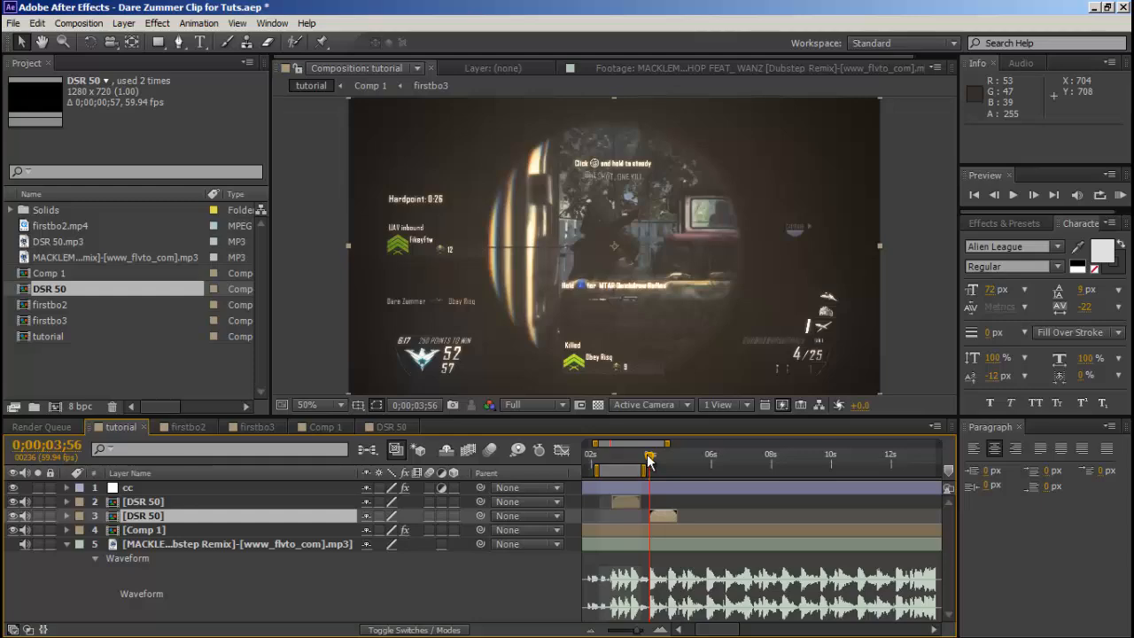
{"action": "mouse_move", "coordinate": [649, 457]}
{"action": "left_mouse_down"}
{"action": "mouse_move", "coordinate": [604, 452]}
{"action": "mouse_move", "coordinate": [659, 467]}
{"action": "left_mouse_up"}
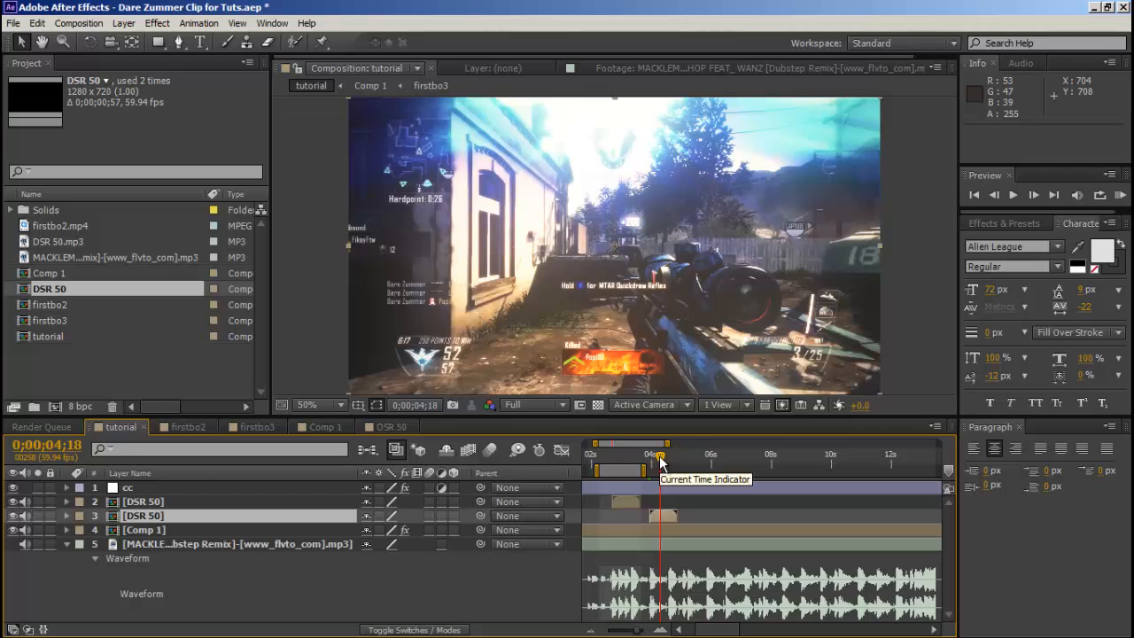
{"action": "left_click_drag", "start_coordinate": [660, 461], "coordinate": [636, 613]}
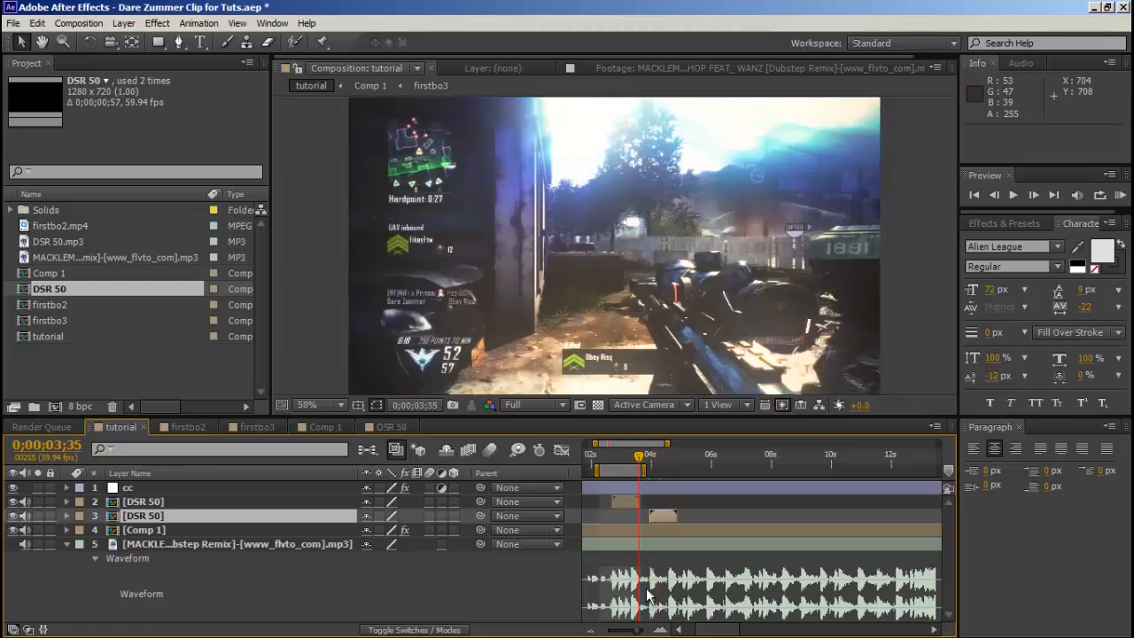
{"action": "key", "text": "n"}
Create a new 1280 x 720 composition at 59.94 fps named Comp 2, keeping the 0;01;11;57 duration.
{"action": "left_click", "coordinate": [13, 23]}
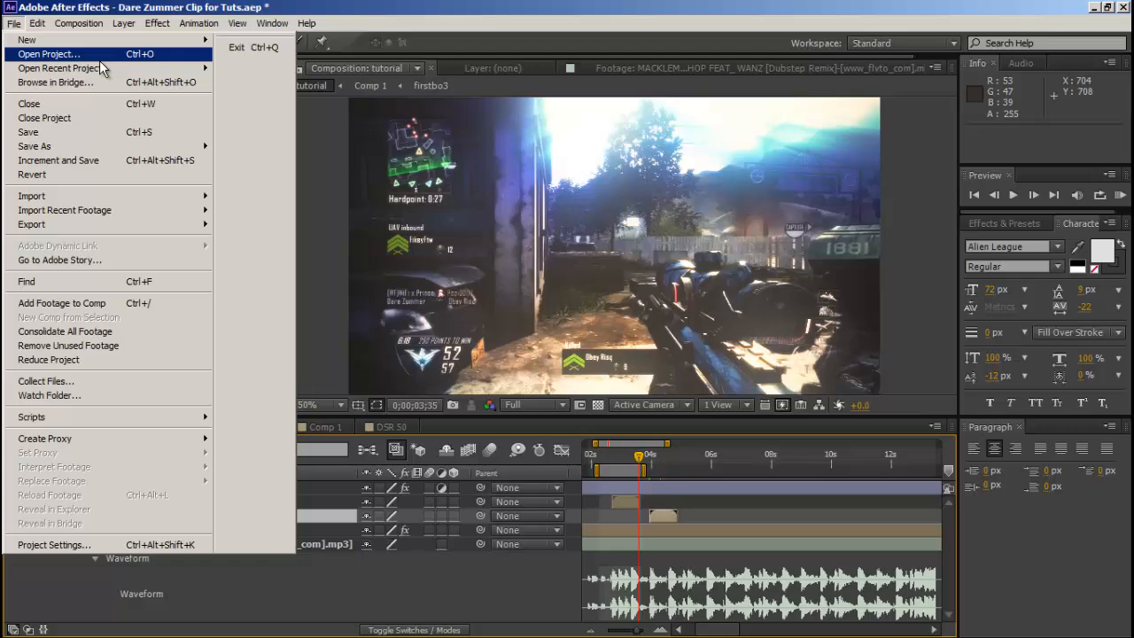
{"action": "mouse_move", "coordinate": [108, 69]}
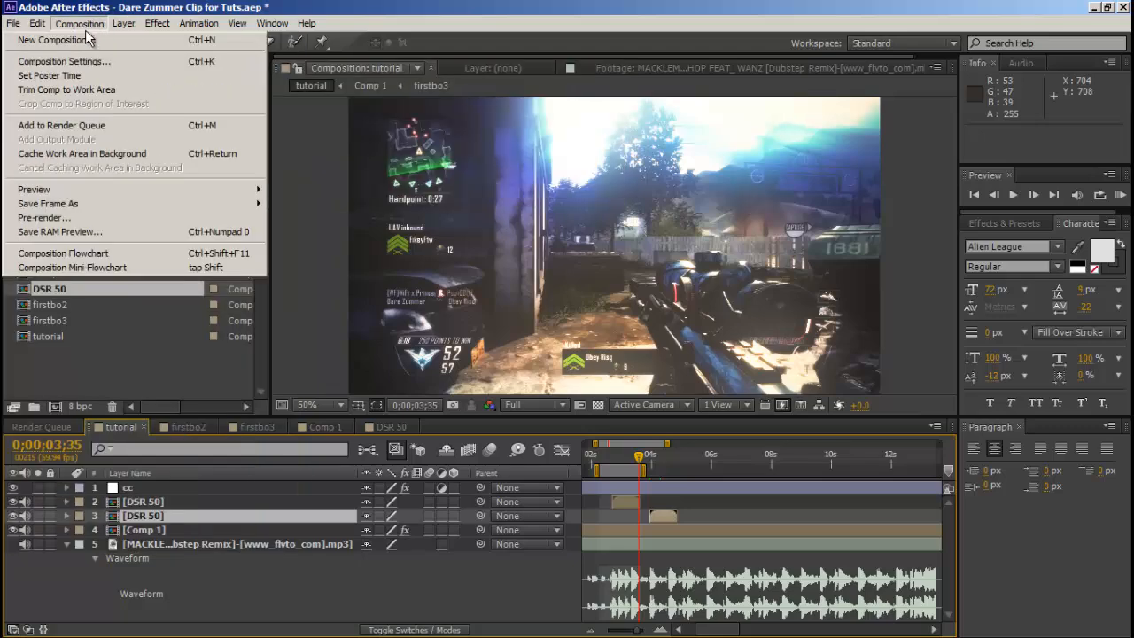
{"action": "left_click", "coordinate": [96, 39]}
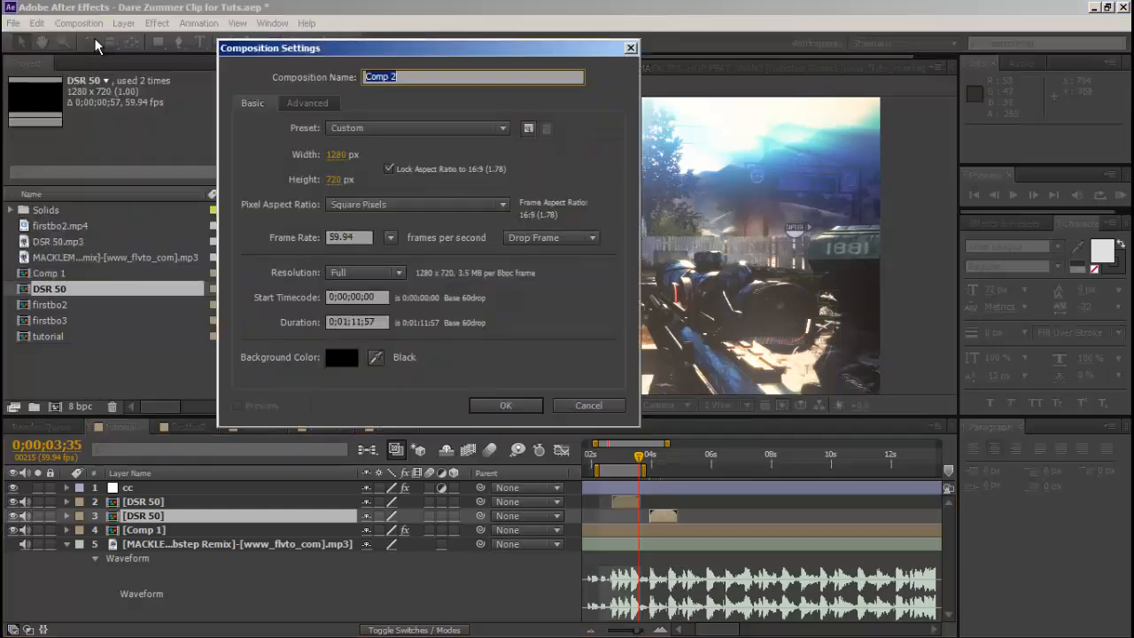
{"action": "left_click", "coordinate": [505, 405]}
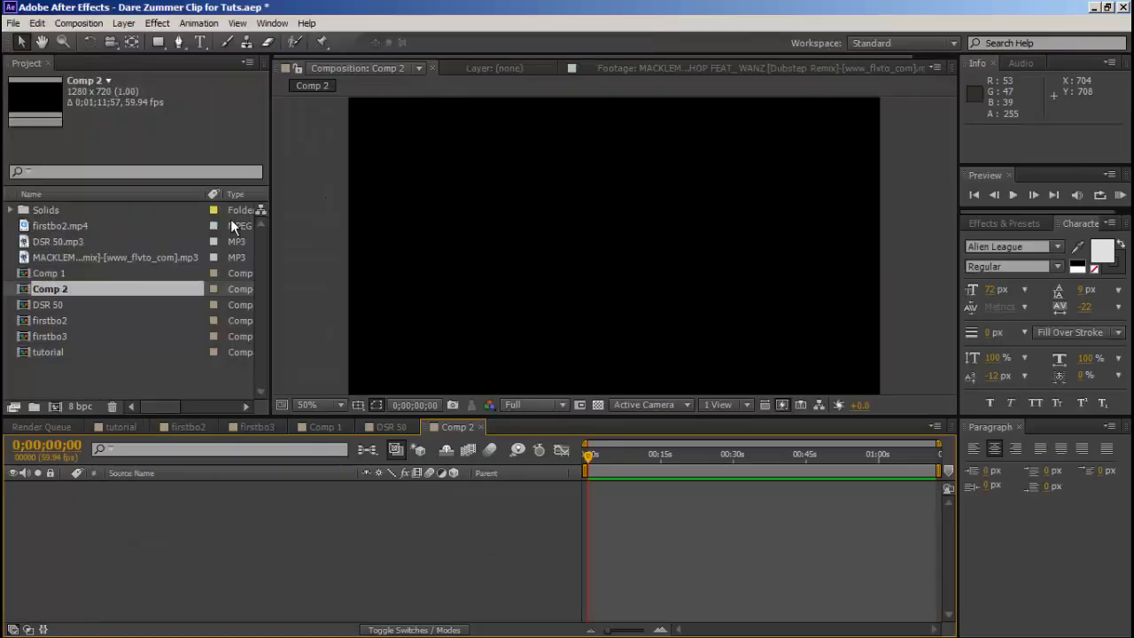
Import the MPEG-4 clip jmp from the Youtube Sniper Clips folder in Documents and add it to Comp 2.
{"action": "left_click", "coordinate": [13, 23]}
{"action": "mouse_move", "coordinate": [168, 197]}
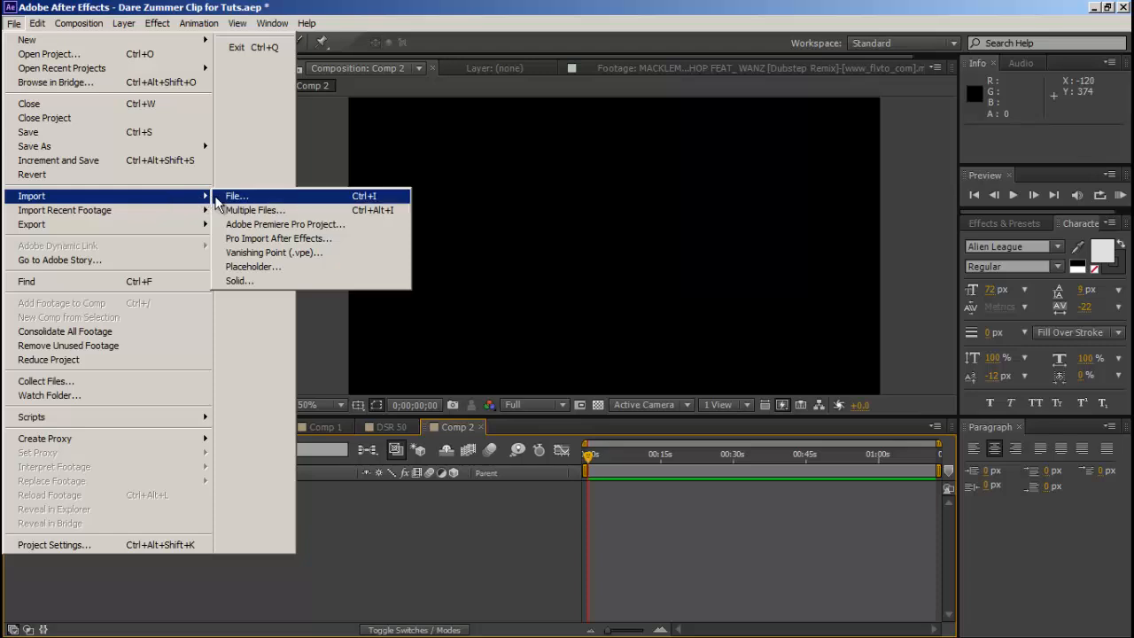
{"action": "left_click", "coordinate": [234, 196]}
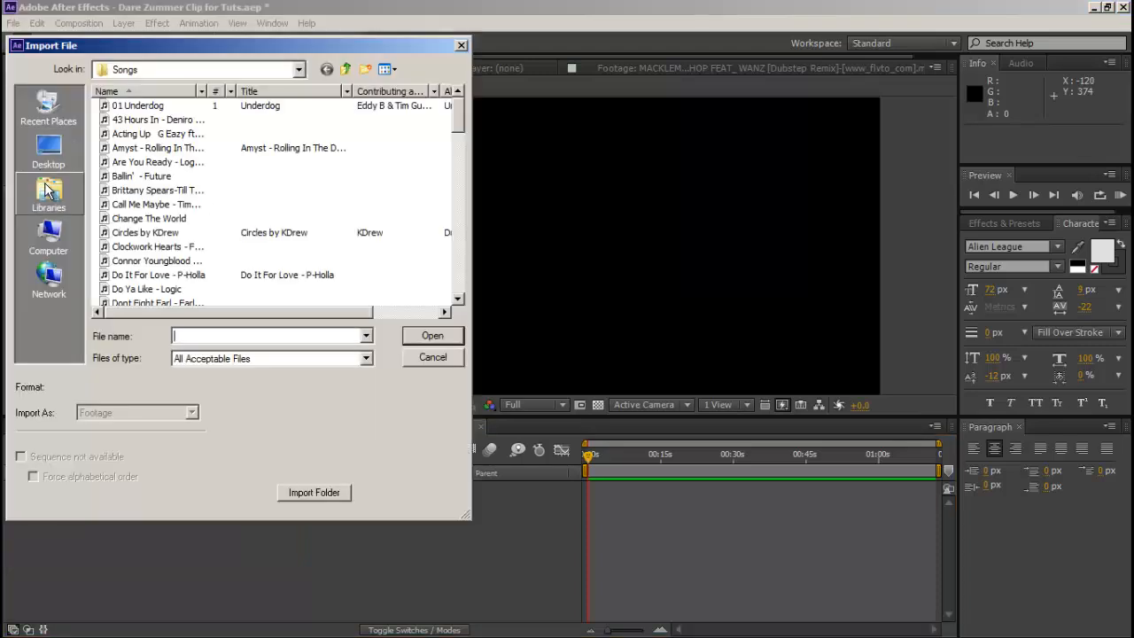
{"action": "left_click", "coordinate": [49, 193]}
{"action": "left_click", "coordinate": [159, 122]}
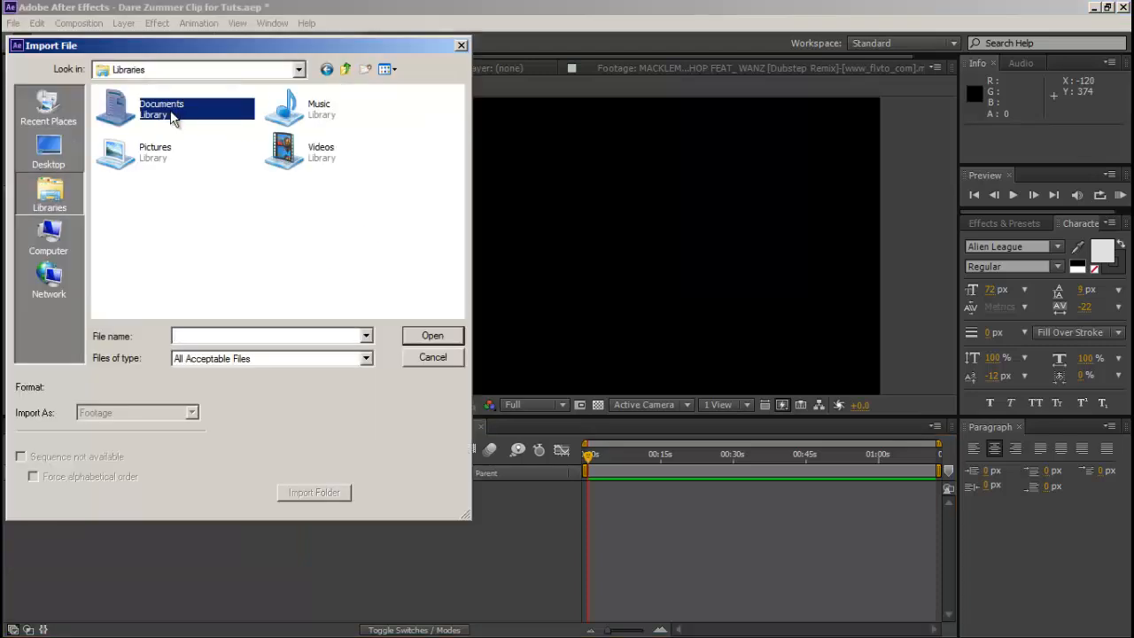
{"action": "double_click", "coordinate": [168, 115]}
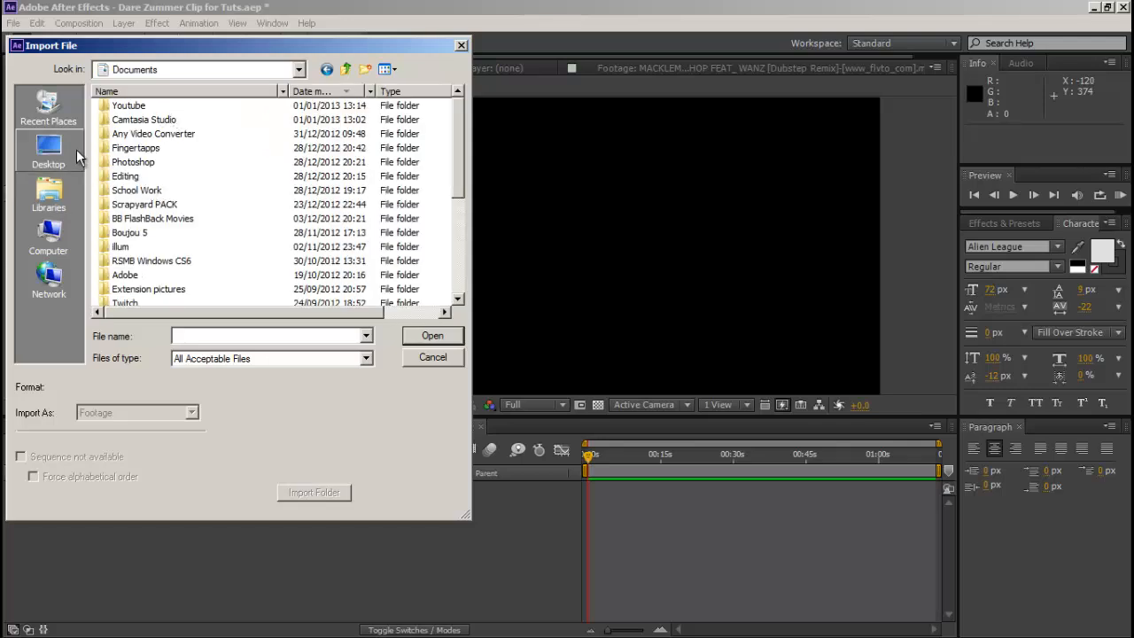
{"action": "double_click", "coordinate": [144, 107]}
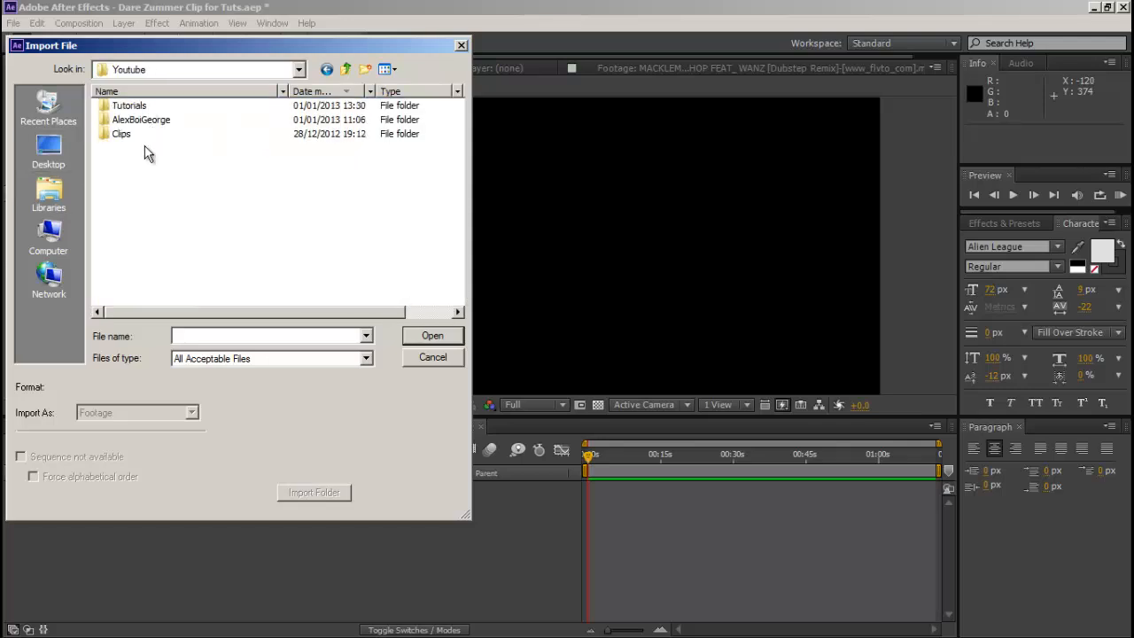
{"action": "double_click", "coordinate": [152, 136]}
{"action": "double_click", "coordinate": [163, 105]}
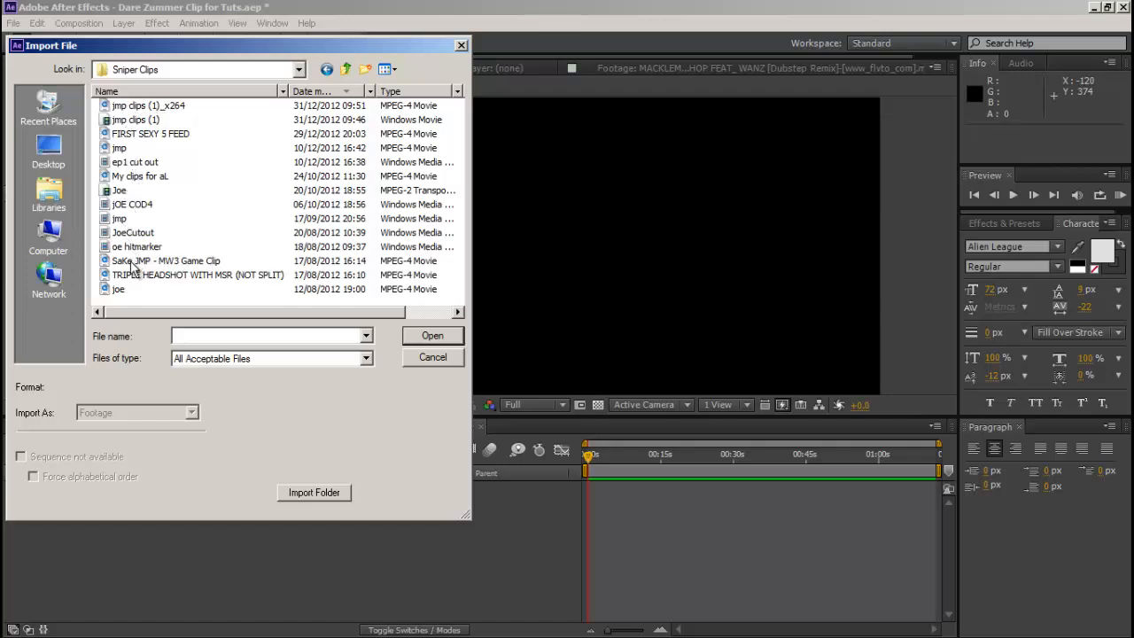
{"action": "left_click", "coordinate": [122, 218]}
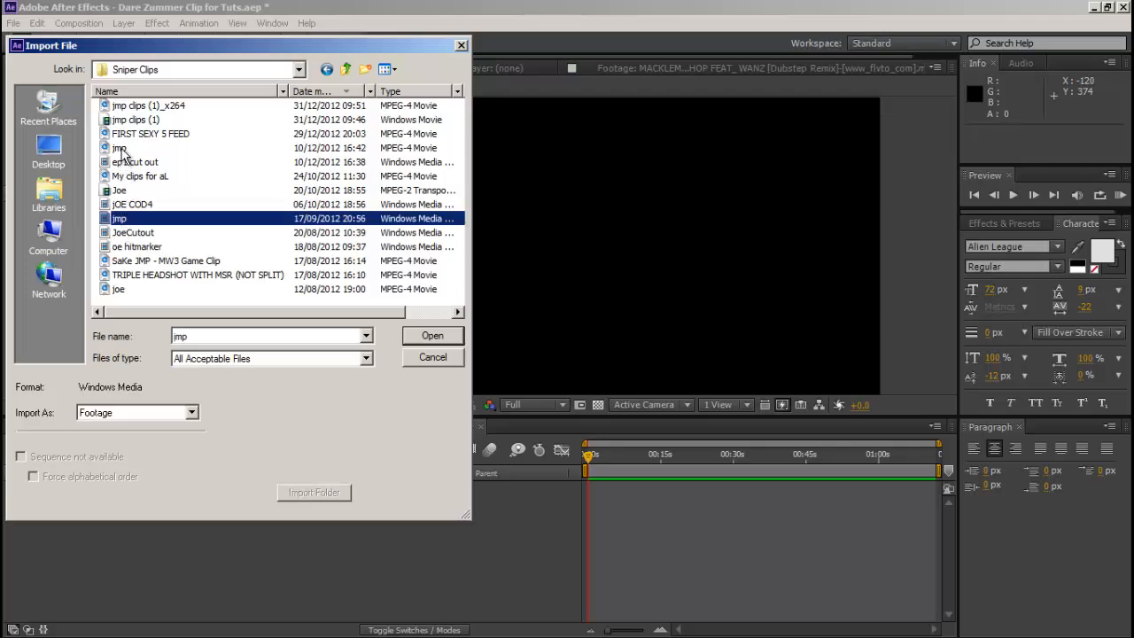
{"action": "double_click", "coordinate": [121, 147]}
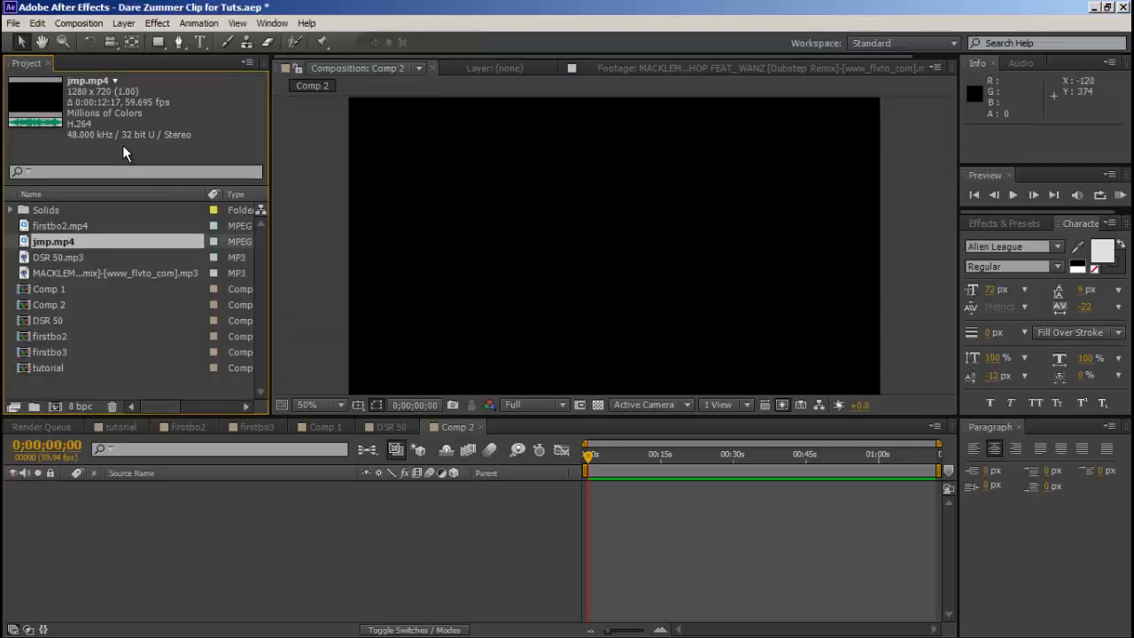
{"action": "left_click_drag", "start_coordinate": [62, 240], "coordinate": [223, 550]}
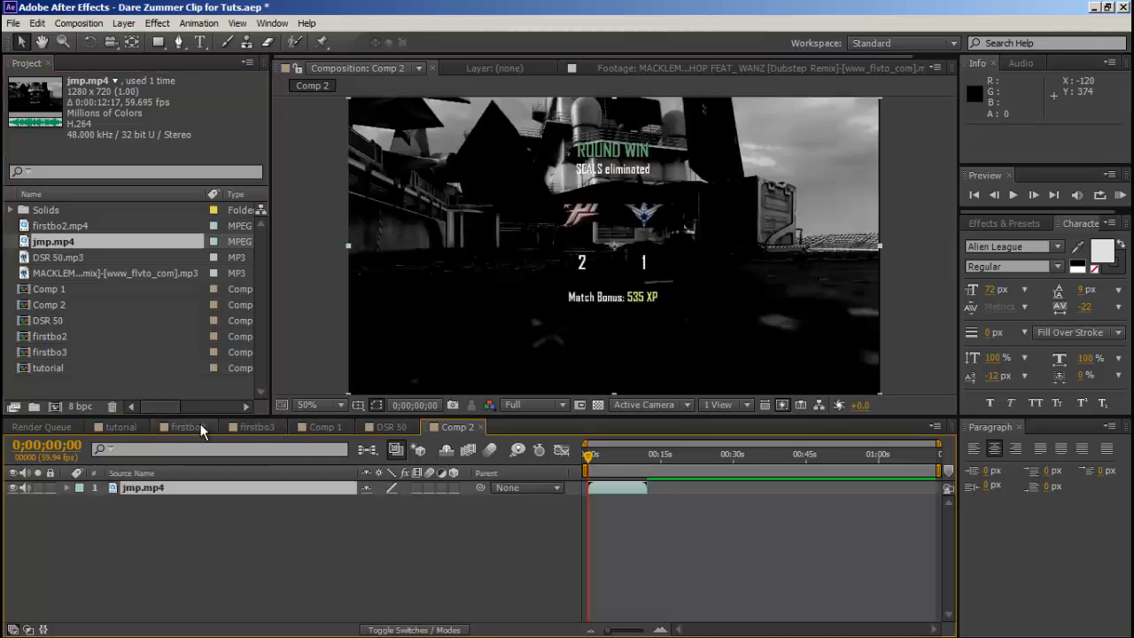
Copy the cc adjustment layer from the tutorial composition and paste it above jmp.mp4 in Comp 2.
{"action": "left_click", "coordinate": [134, 426]}
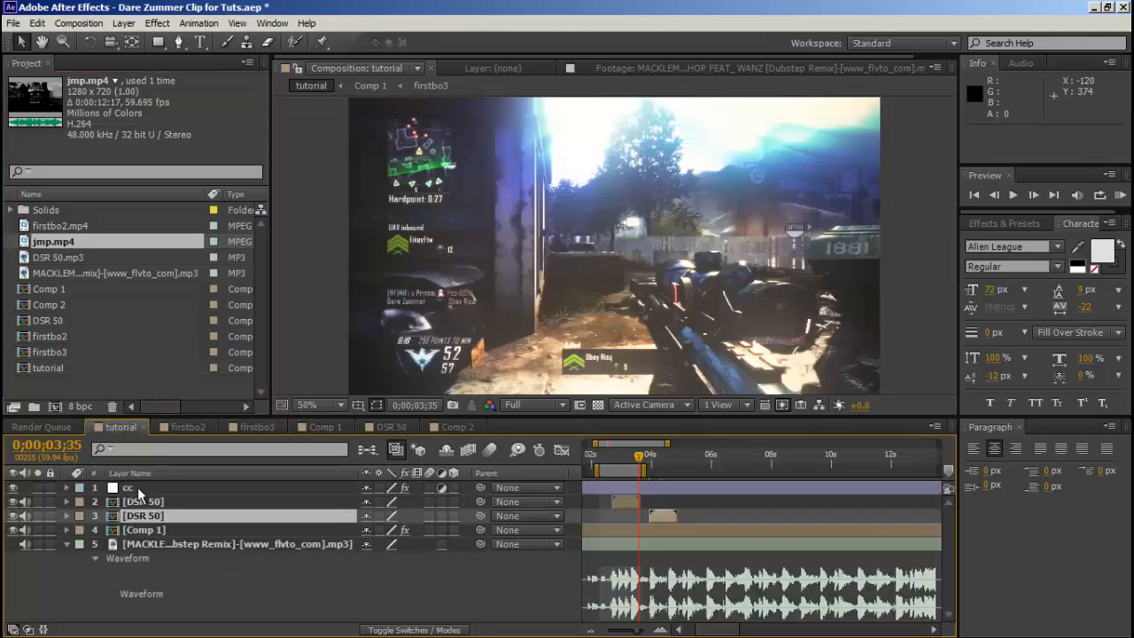
{"action": "left_click", "coordinate": [38, 23]}
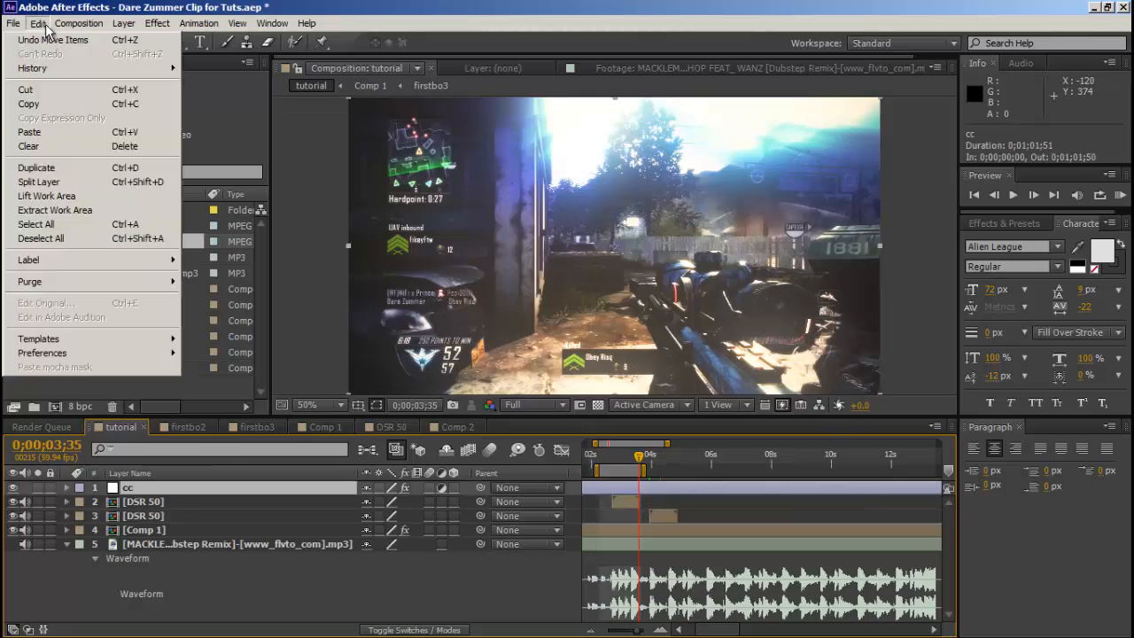
{"action": "left_click", "coordinate": [28, 104]}
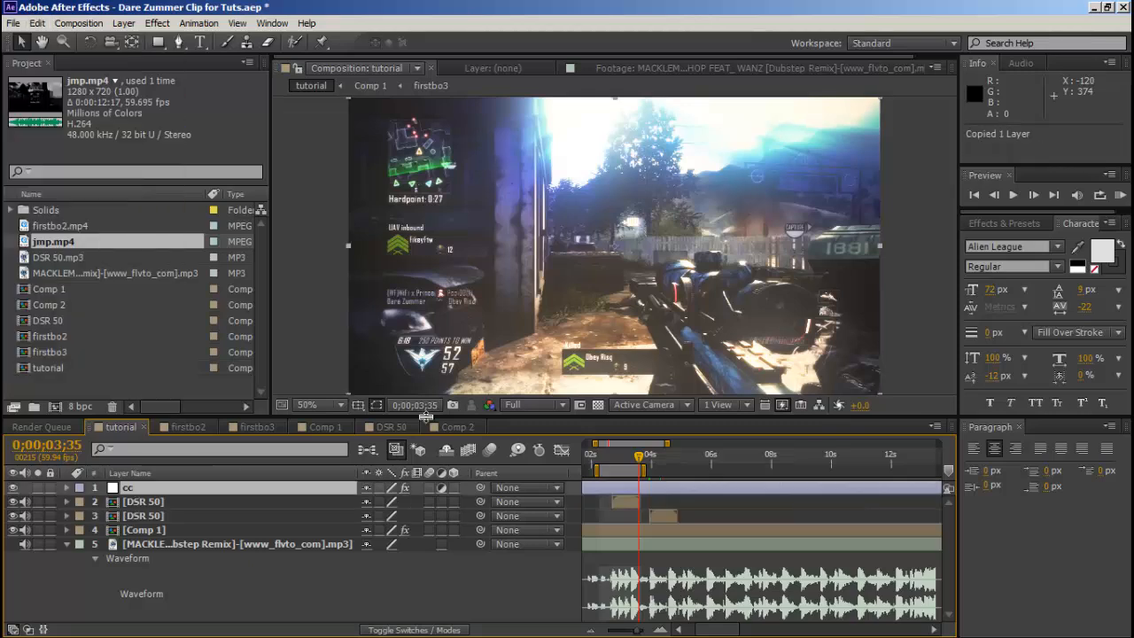
{"action": "left_click", "coordinate": [439, 426]}
{"action": "left_click", "coordinate": [38, 23]}
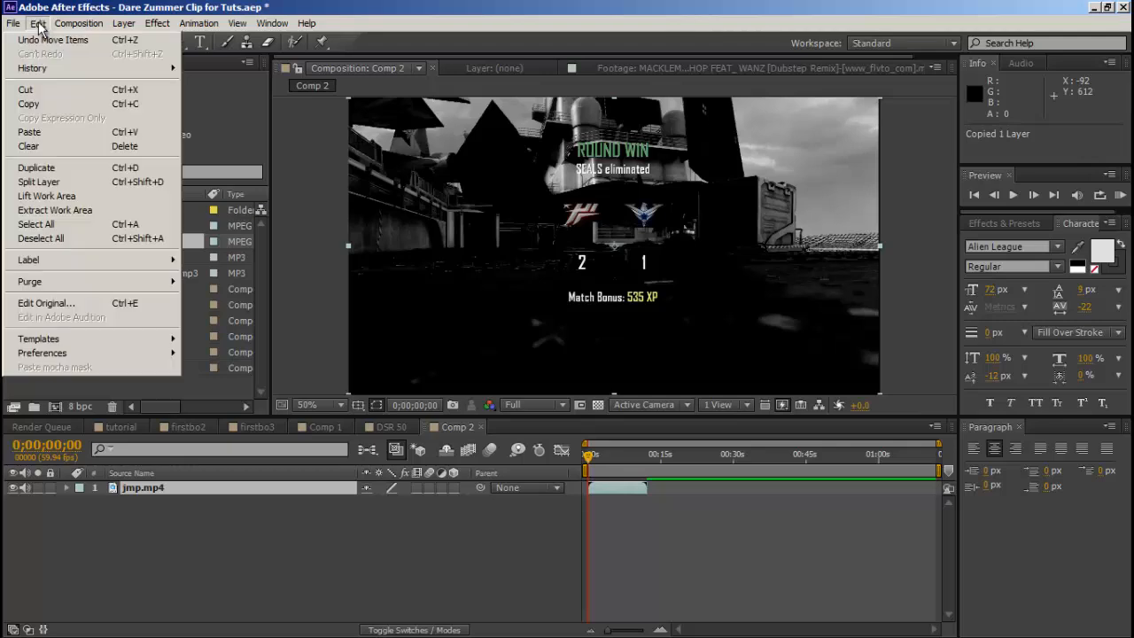
{"action": "left_click", "coordinate": [29, 132]}
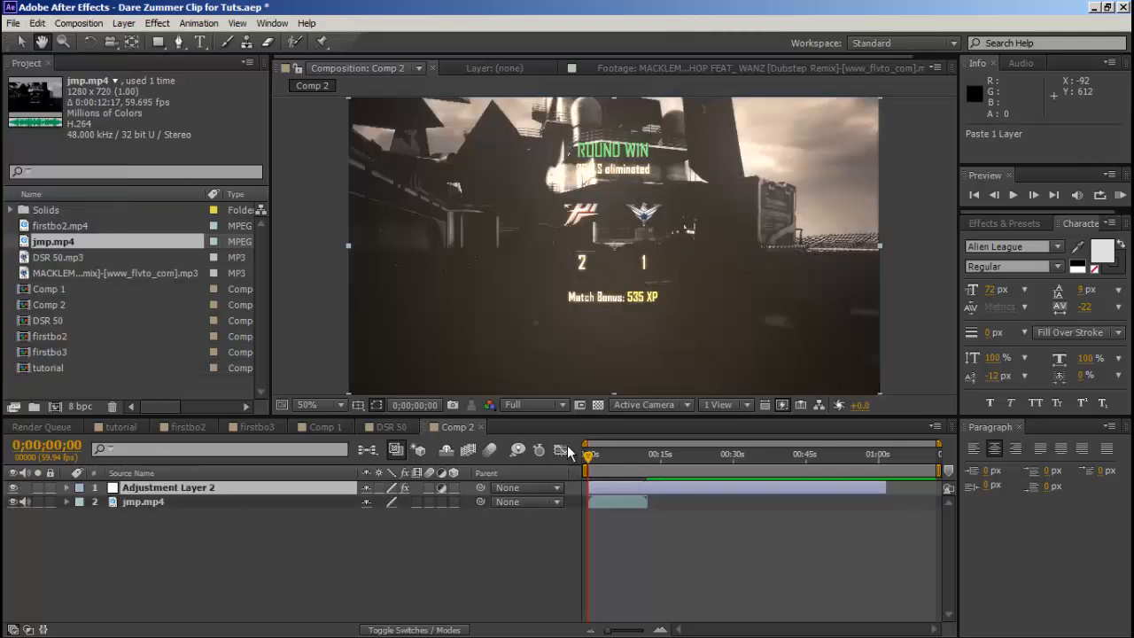
Import the "You blocked me on Facebook" song from the Editing VFX Songs folder on the SAMSUNG (E:) drive.
{"action": "left_click", "coordinate": [14, 23]}
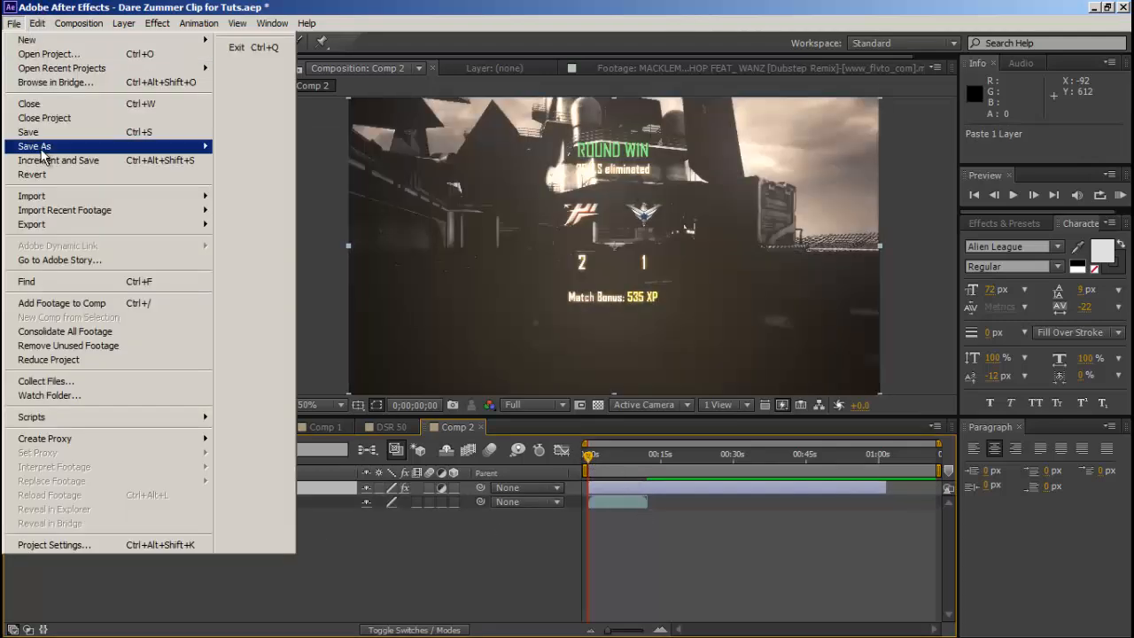
{"action": "mouse_move", "coordinate": [144, 199]}
{"action": "left_click", "coordinate": [221, 196]}
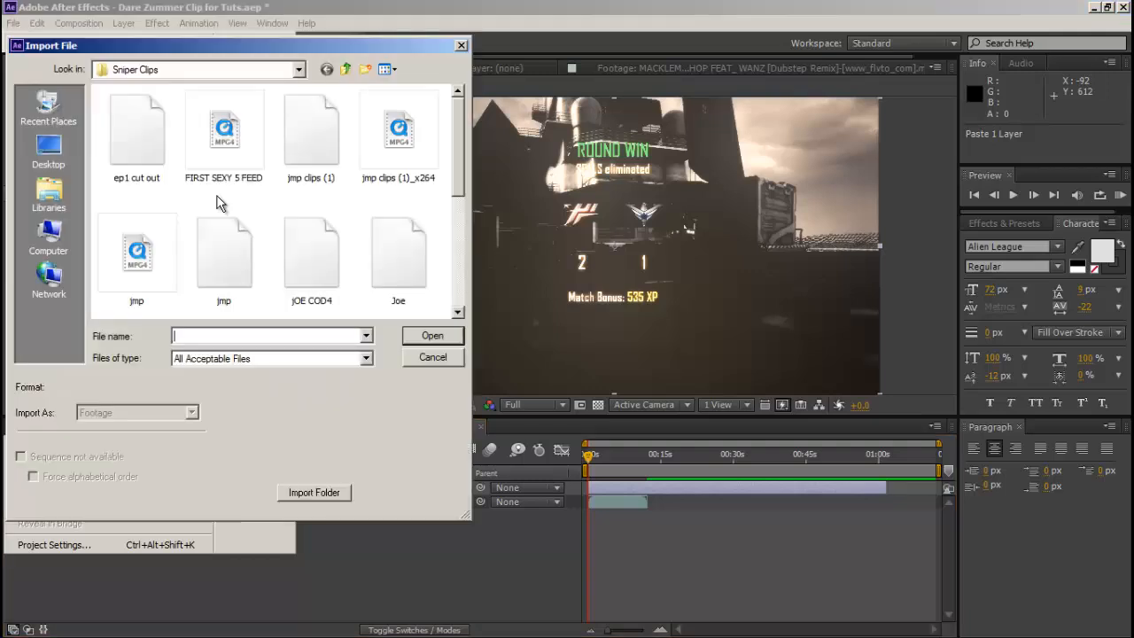
{"action": "left_click", "coordinate": [45, 248]}
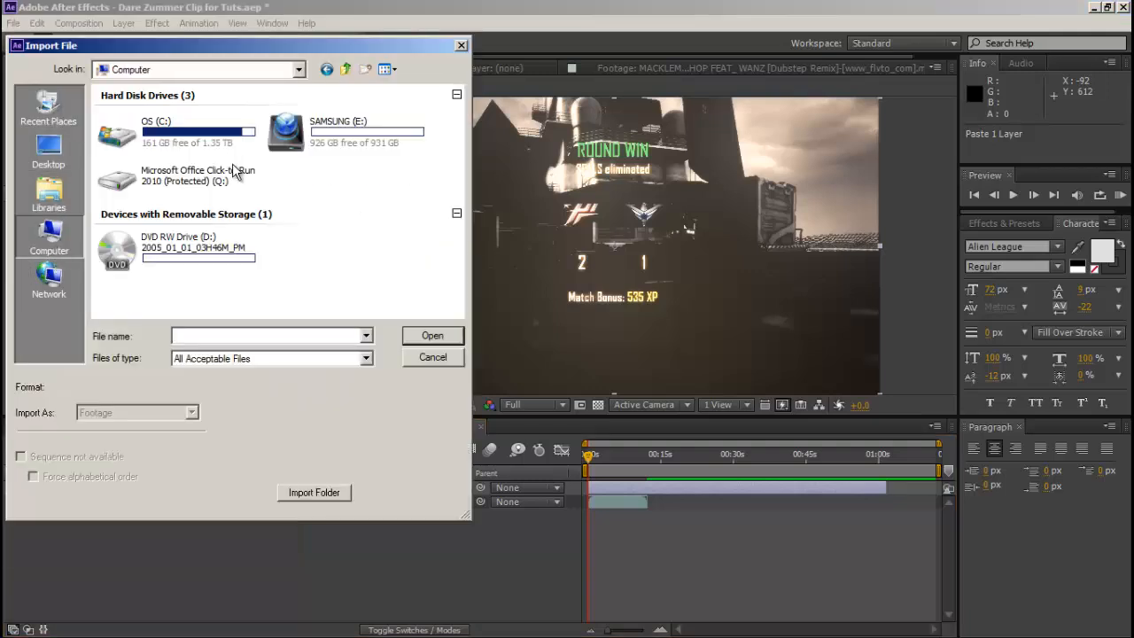
{"action": "double_click", "coordinate": [348, 146]}
{"action": "double_click", "coordinate": [122, 106]}
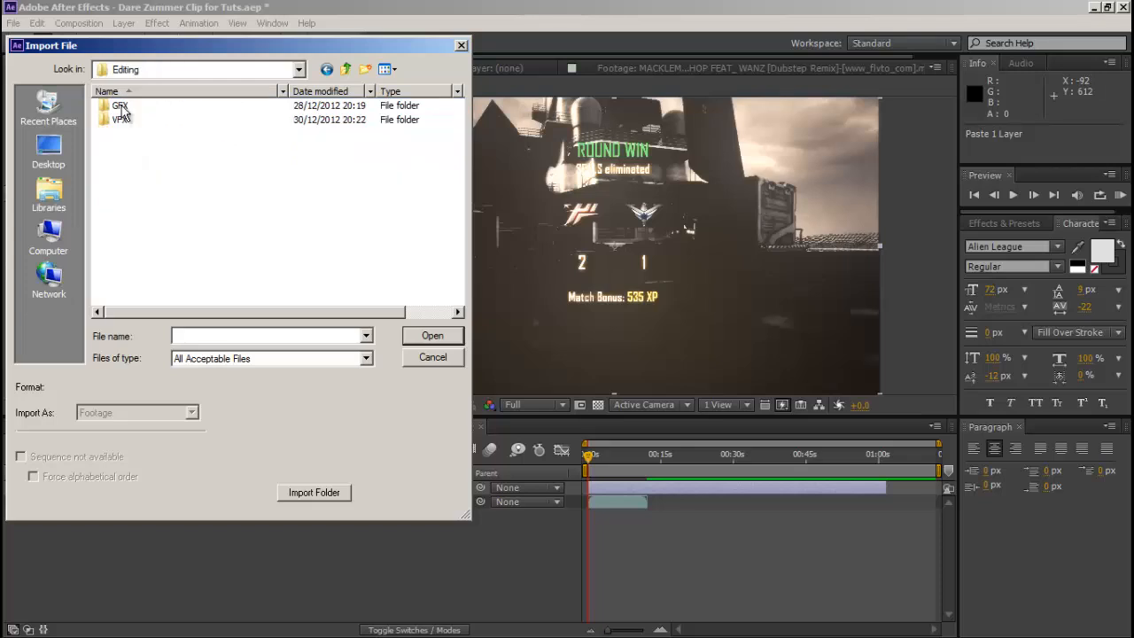
{"action": "double_click", "coordinate": [140, 121]}
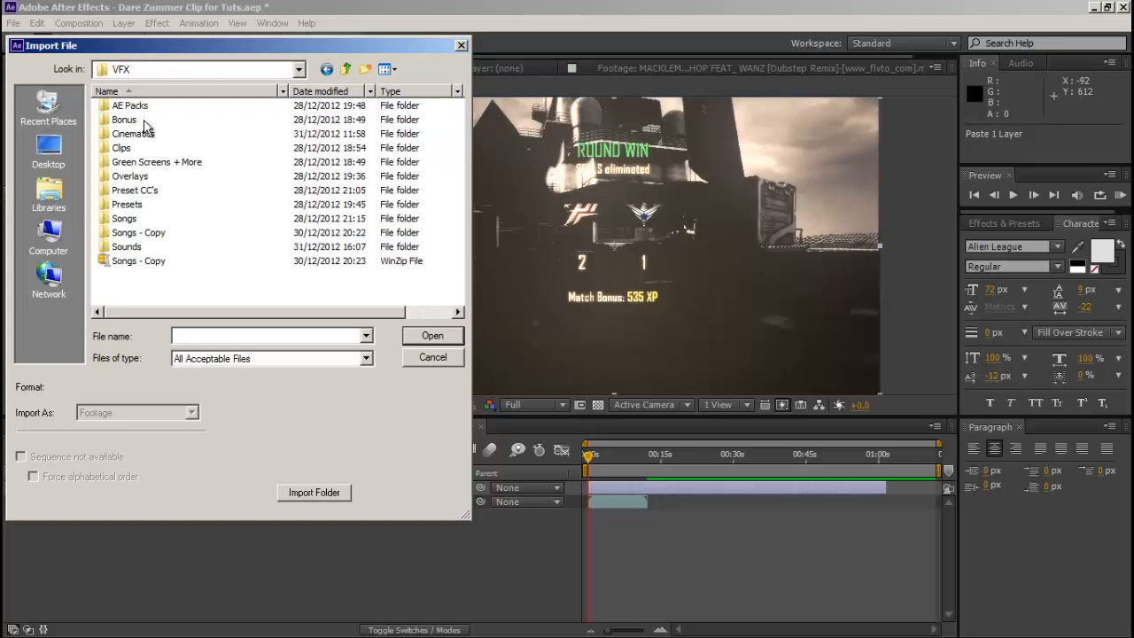
{"action": "double_click", "coordinate": [139, 220]}
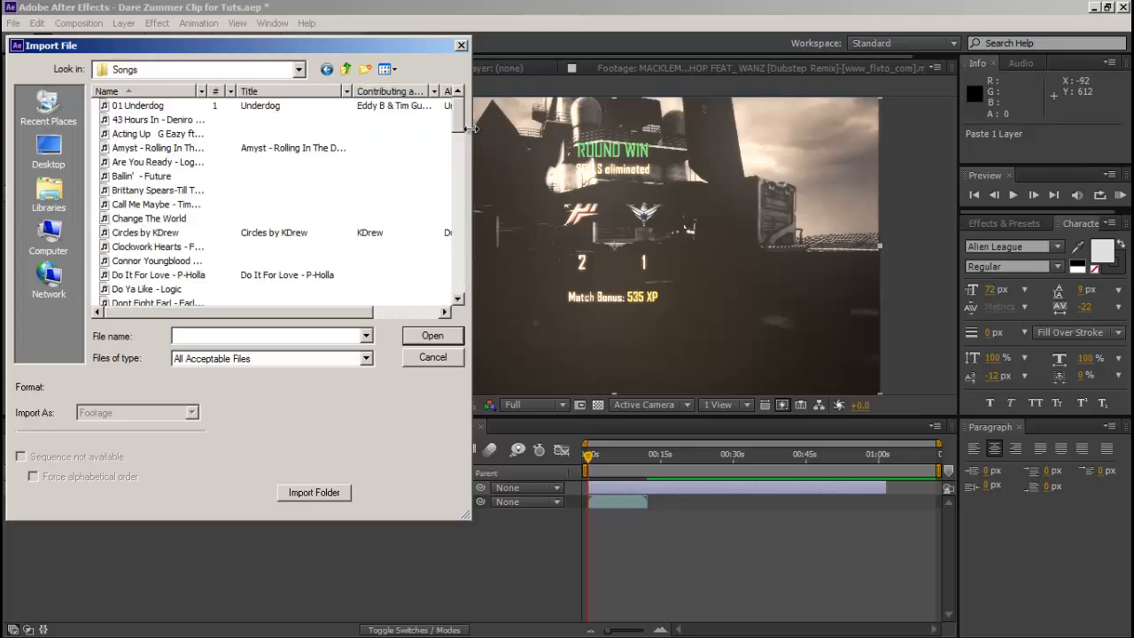
{"action": "left_click_drag", "start_coordinate": [461, 121], "coordinate": [423, 309]}
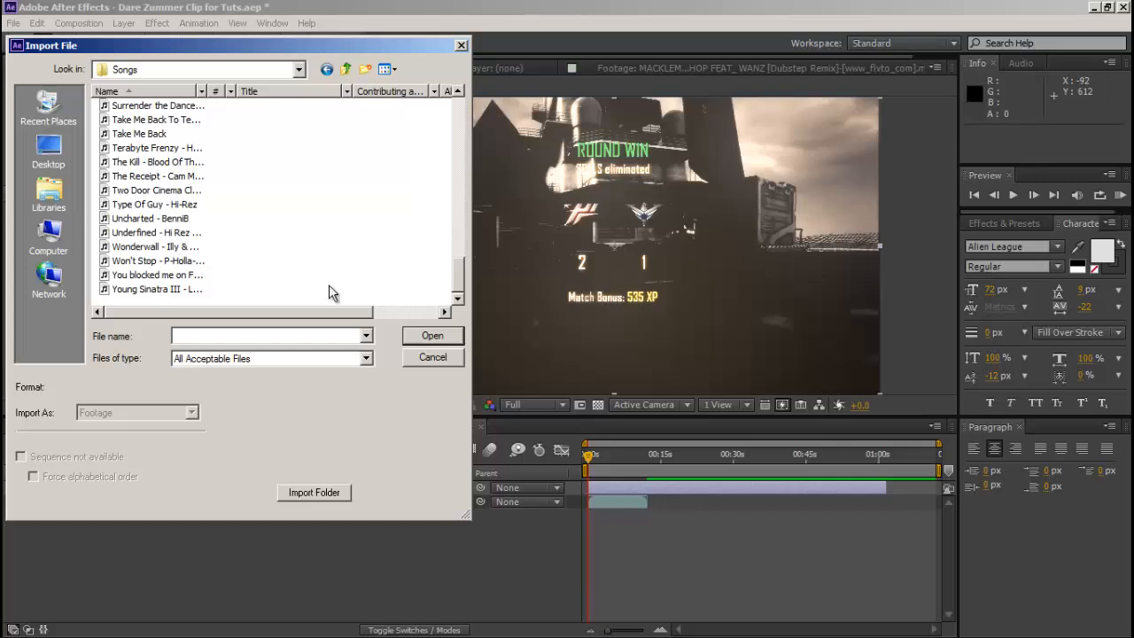
{"action": "double_click", "coordinate": [124, 281]}
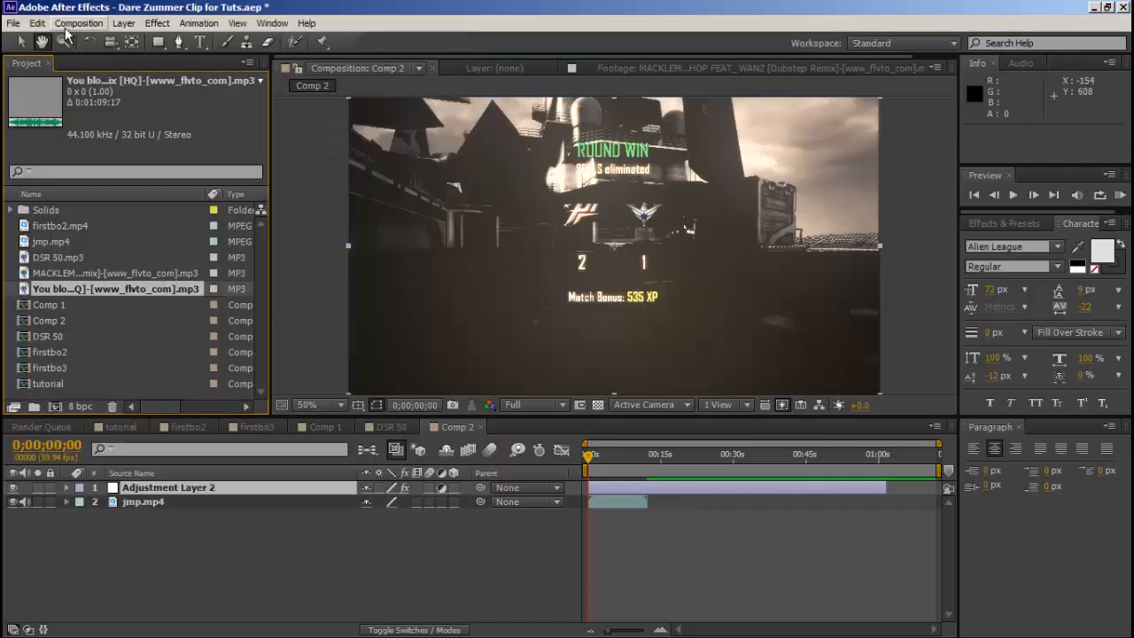
Add the imported song beneath jmp.mp4 in Comp 2 and reveal its audio waveform.
{"action": "left_click", "coordinate": [20, 43]}
{"action": "left_click_drag", "start_coordinate": [115, 289], "coordinate": [180, 539]}
{"action": "key", "text": "l"}
{"action": "key", "text": "l"}
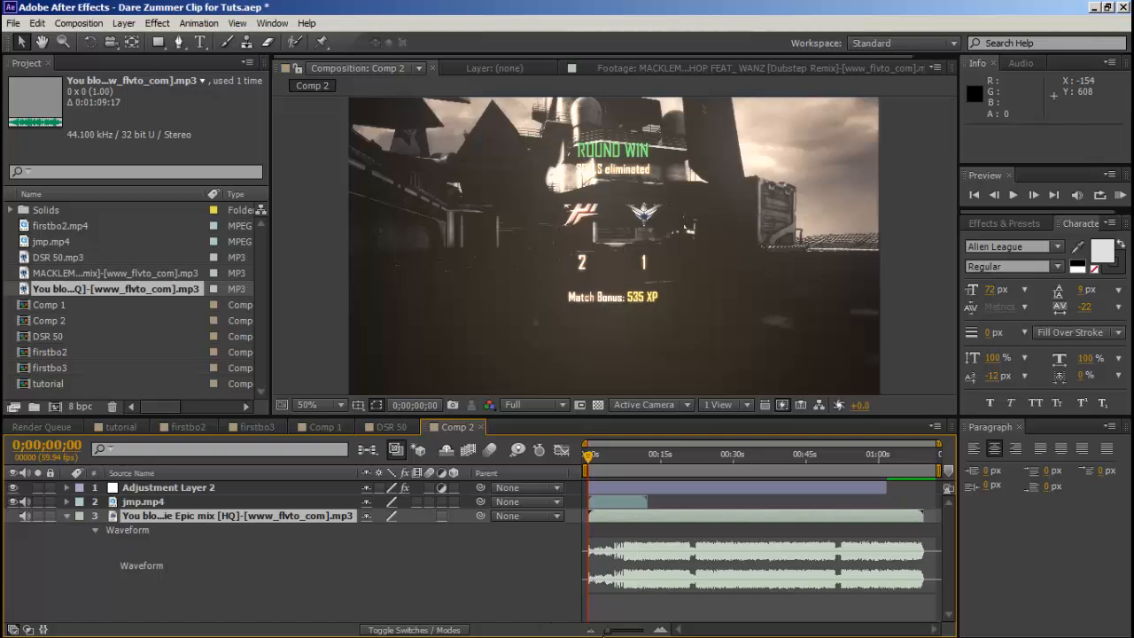
Set the current time to the gunshot at 0;00;07;17 and shift the song layer's start to -0;00;00;08 to align the drop.
{"action": "left_click_drag", "start_coordinate": [607, 630], "coordinate": [630, 630]}
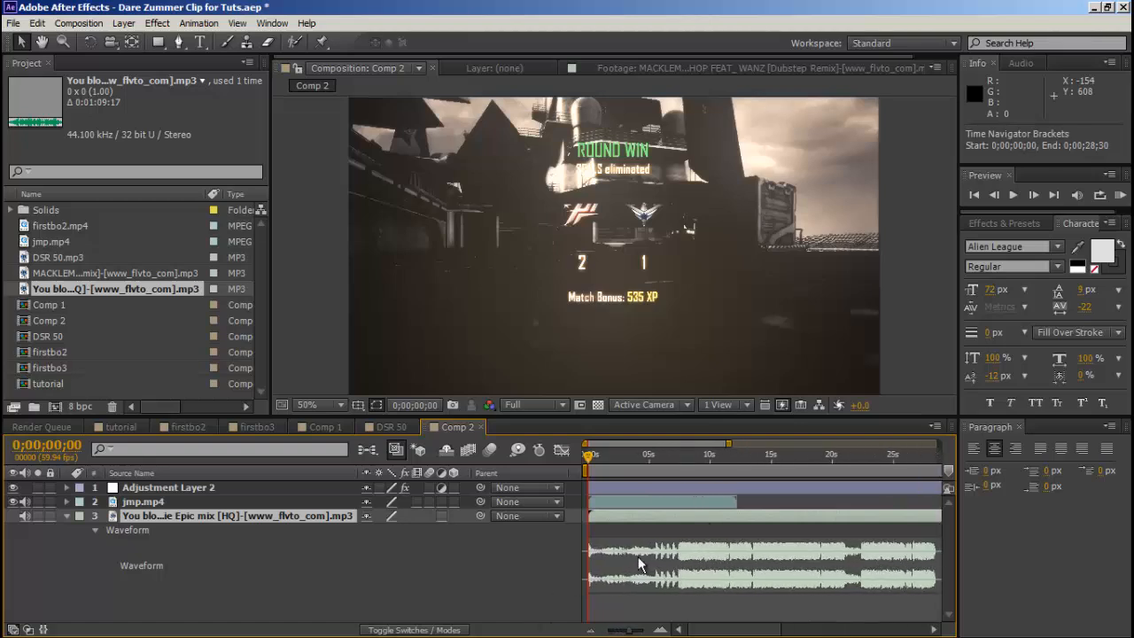
{"action": "left_click_drag", "start_coordinate": [607, 454], "coordinate": [658, 467]}
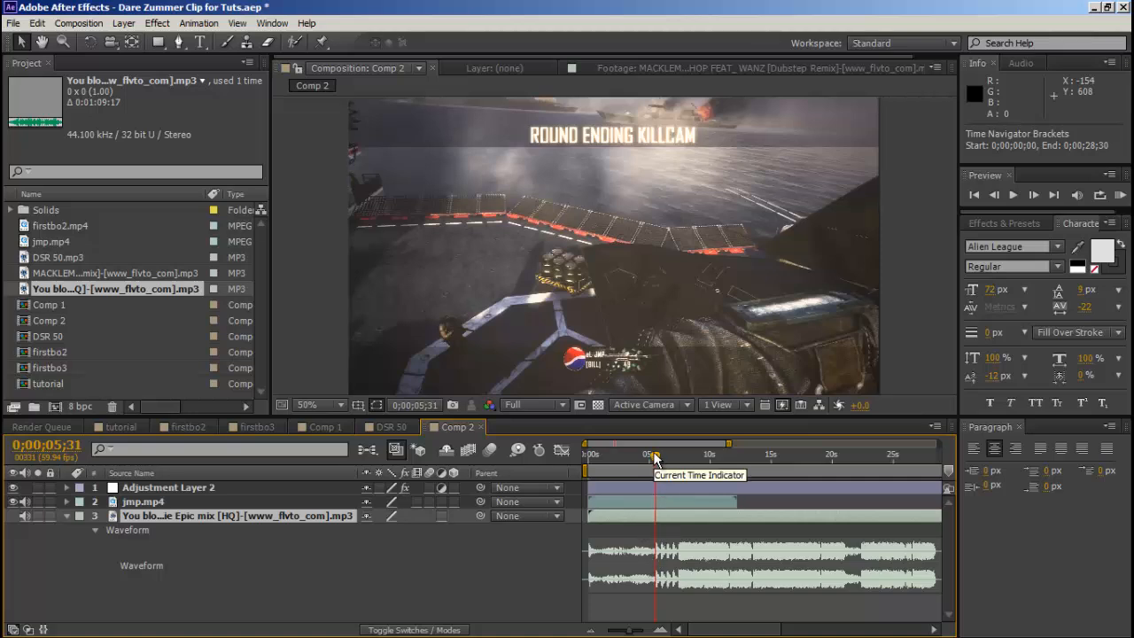
{"action": "left_click_drag", "start_coordinate": [655, 460], "coordinate": [677, 462]}
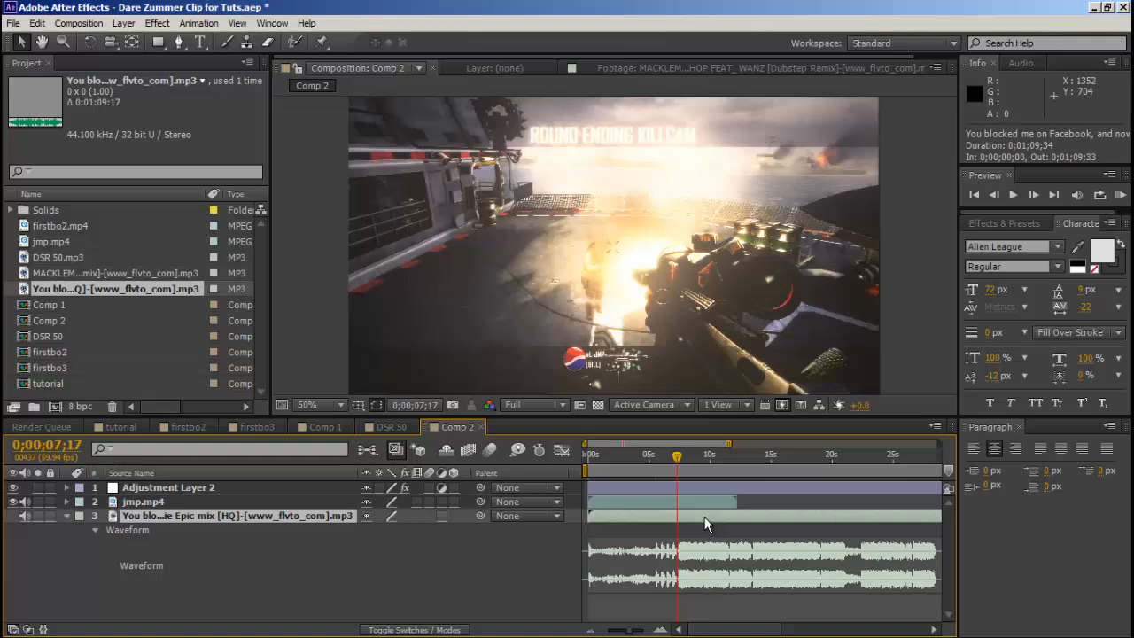
{"action": "left_click_drag", "start_coordinate": [704, 516], "coordinate": [710, 519]}
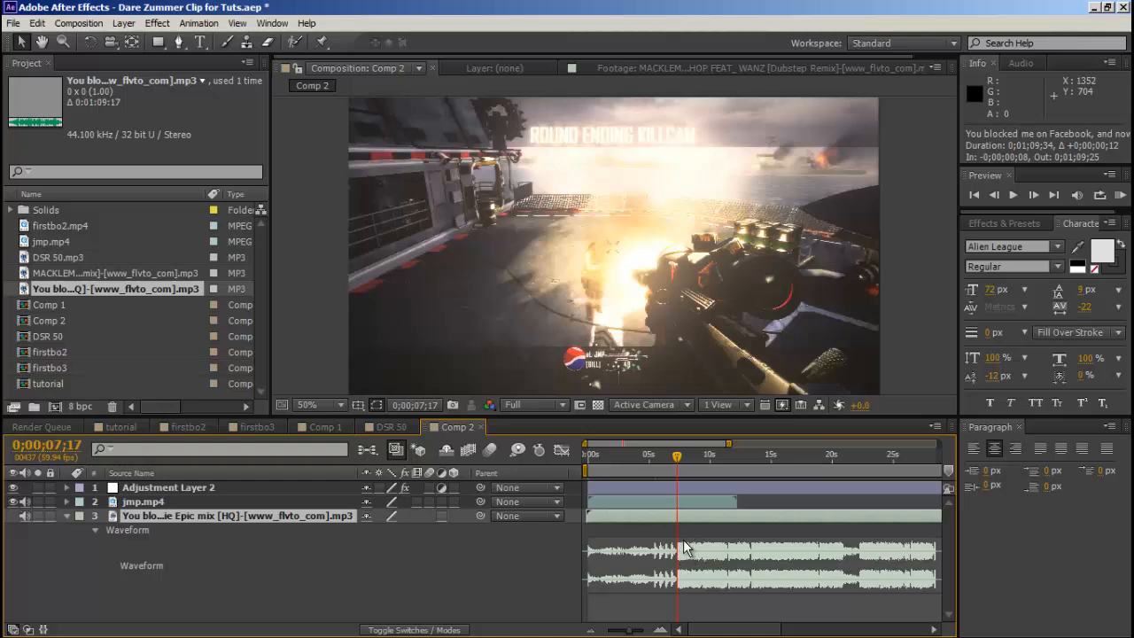
Reveal the song layer's Audio Levels and keyframe them at -48 dB at the very start of Comp 2.
{"action": "mouse_move", "coordinate": [633, 631]}
{"action": "left_mouse_down"}
{"action": "mouse_move", "coordinate": [643, 633]}
{"action": "mouse_move", "coordinate": [630, 631]}
{"action": "left_mouse_up"}
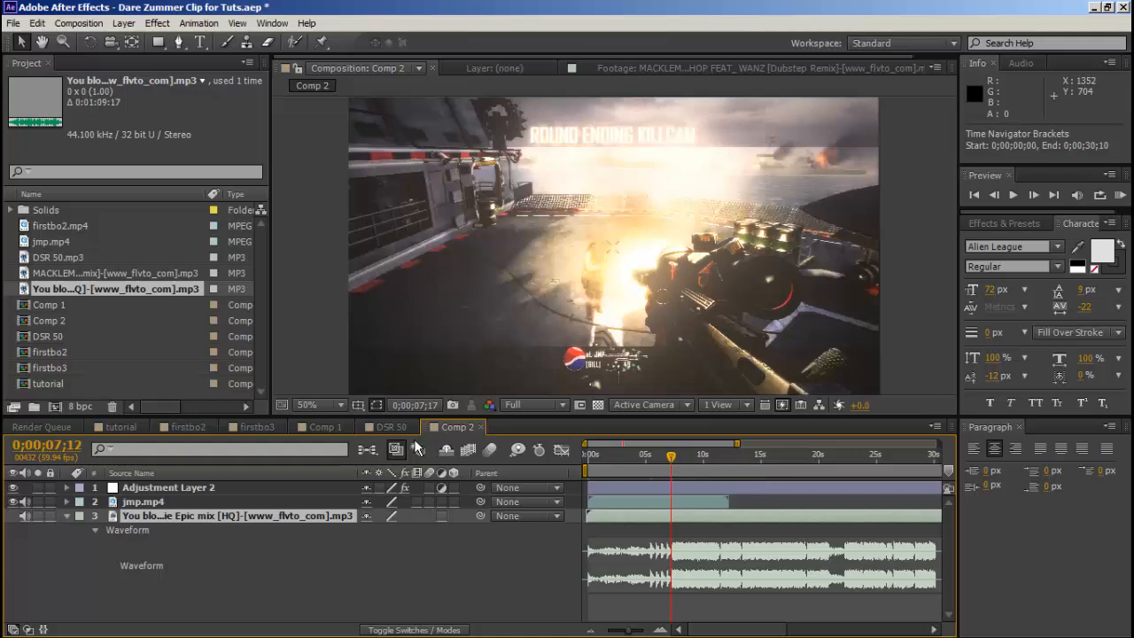
{"action": "left_click_drag", "start_coordinate": [674, 453], "coordinate": [375, 441]}
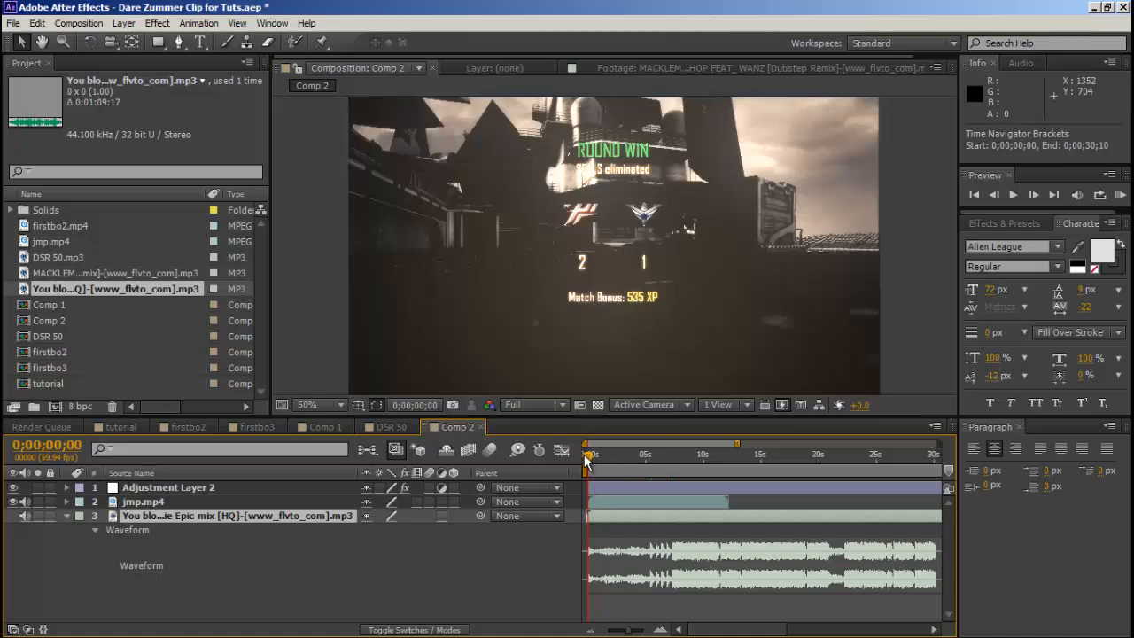
{"action": "left_click", "coordinate": [66, 516]}
{"action": "left_click", "coordinate": [67, 516]}
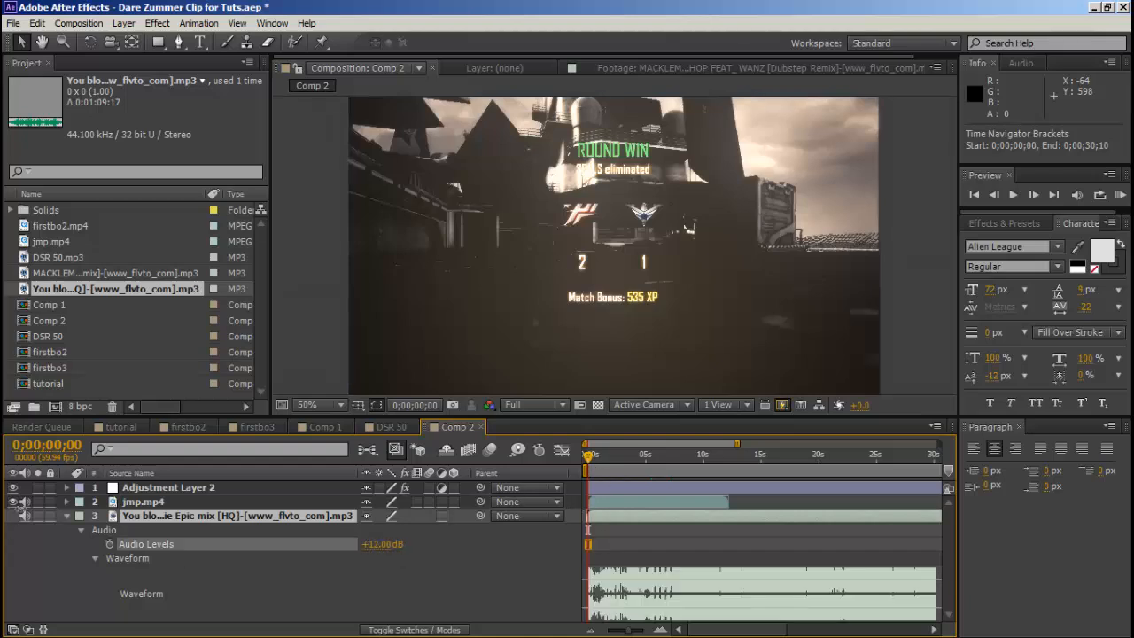
{"action": "left_click", "coordinate": [355, 547]}
{"action": "left_click_drag", "start_coordinate": [379, 545], "coordinate": [312, 540]}
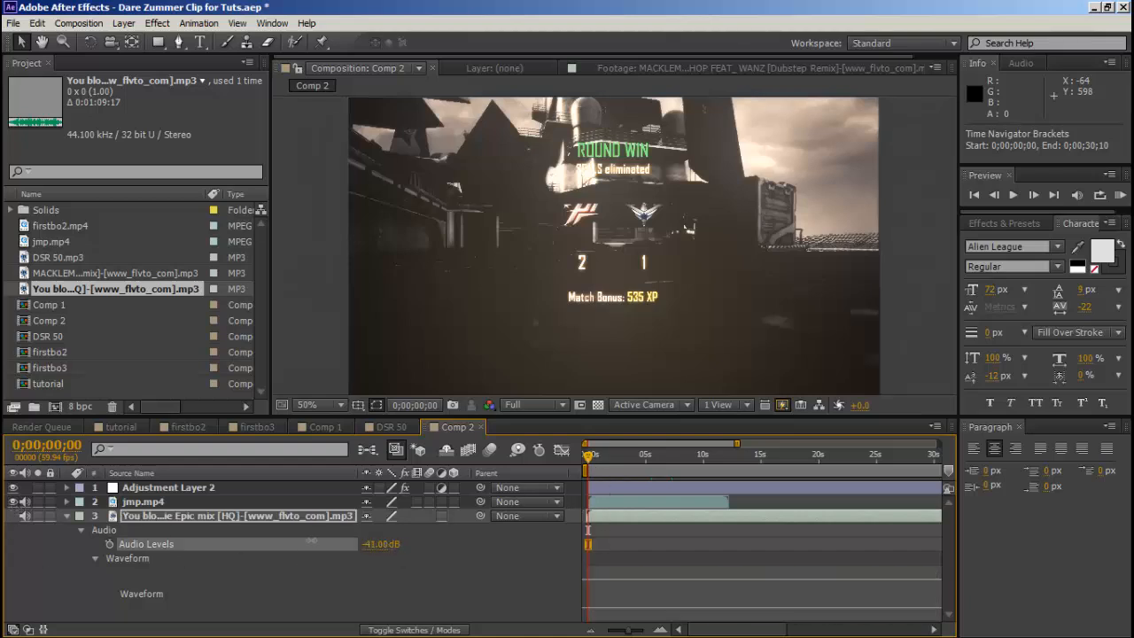
{"action": "left_click", "coordinate": [110, 544]}
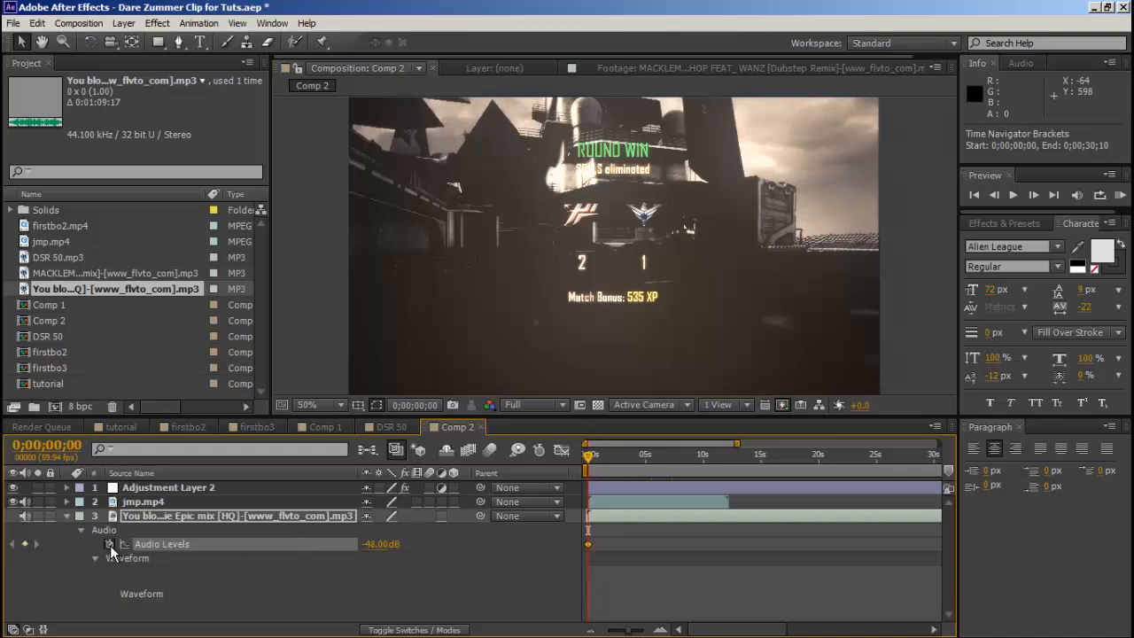
Add a 0 dB Audio Levels keyframe at 0;00;00;39 to fade the song in.
{"action": "key", "text": "space"}
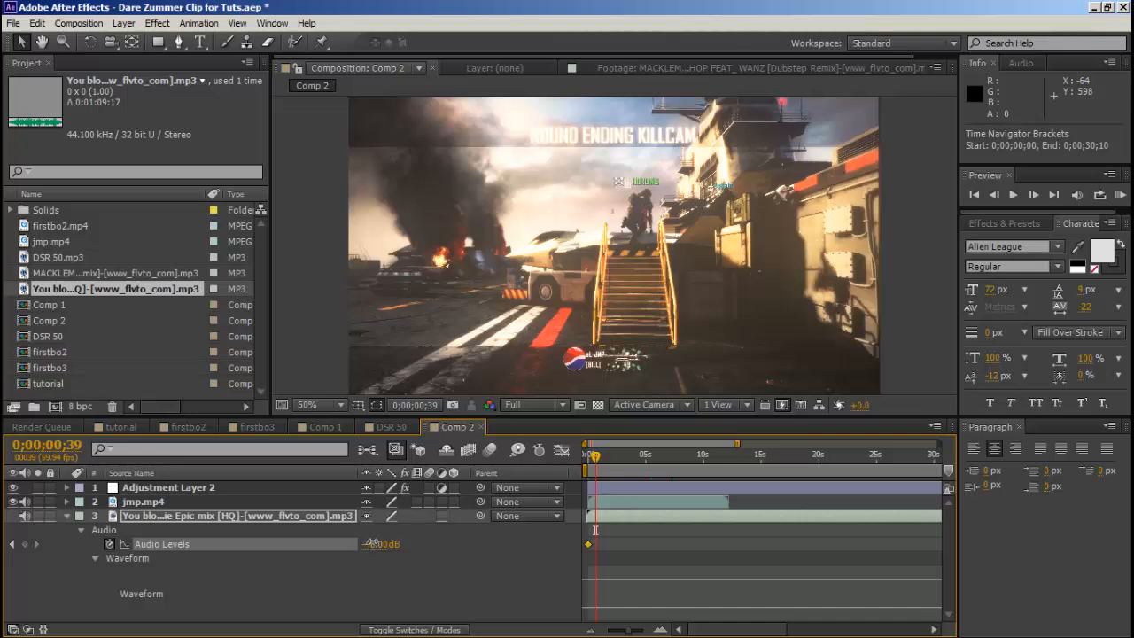
{"action": "left_click", "coordinate": [373, 543]}
{"action": "type", "text": "0"}
{"action": "left_click", "coordinate": [548, 546]}
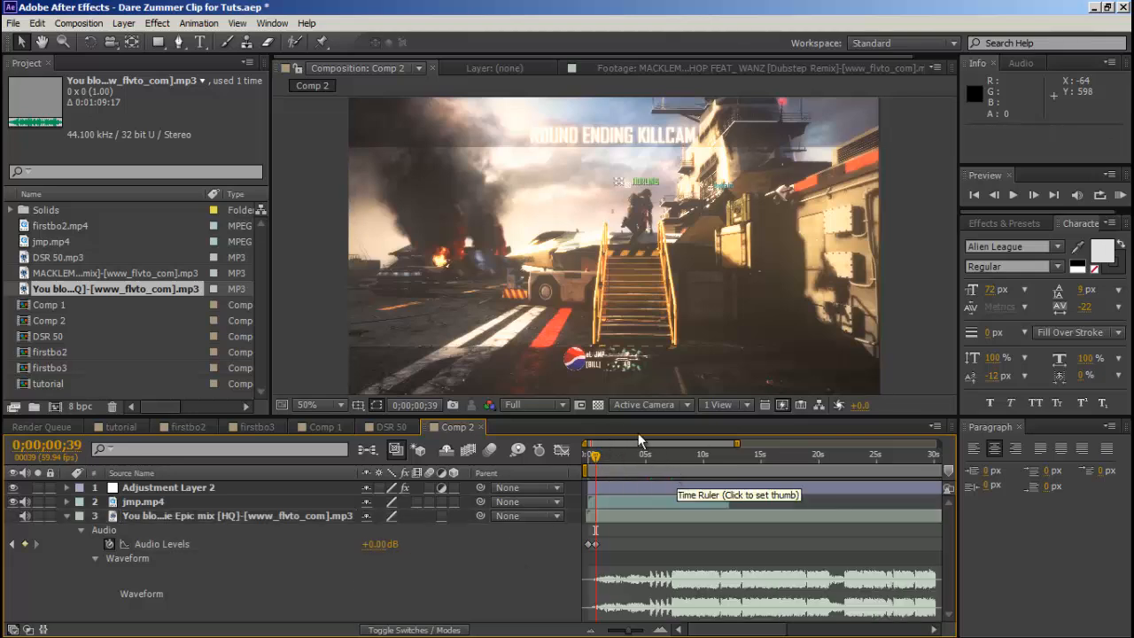
Add the DSR 50 gun sound composition above jmp.mp4 and start it at the gunshot frame, 0;00;07;17.
{"action": "left_click", "coordinate": [588, 450]}
{"action": "left_click_drag", "start_coordinate": [589, 466], "coordinate": [671, 473]}
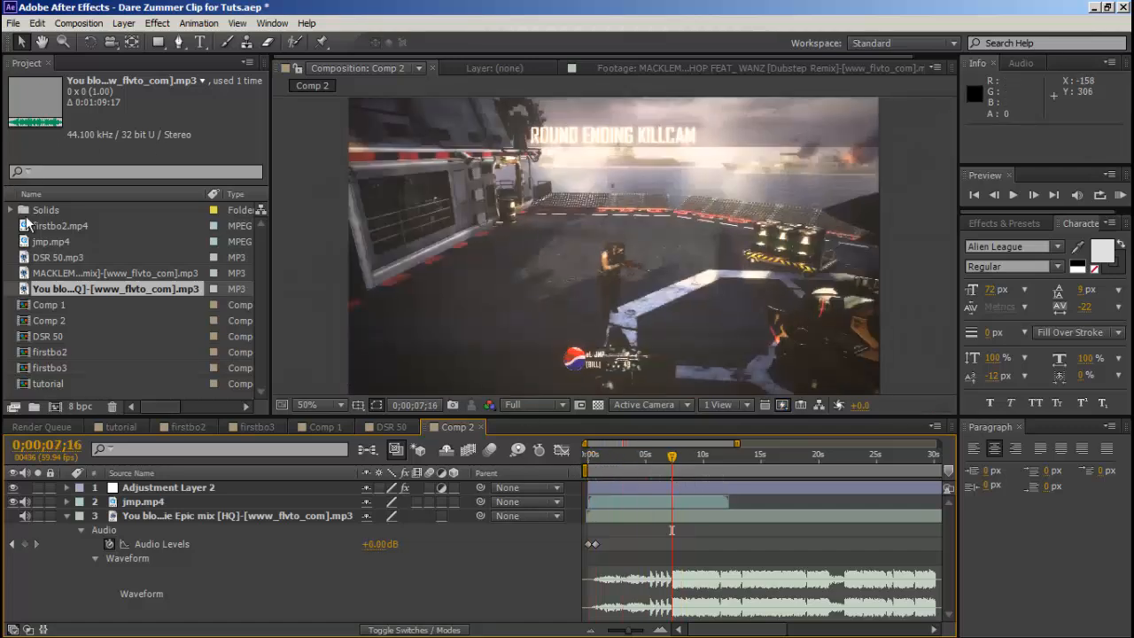
{"action": "left_click", "coordinate": [54, 333]}
{"action": "left_click_drag", "start_coordinate": [578, 404], "coordinate": [228, 496]}
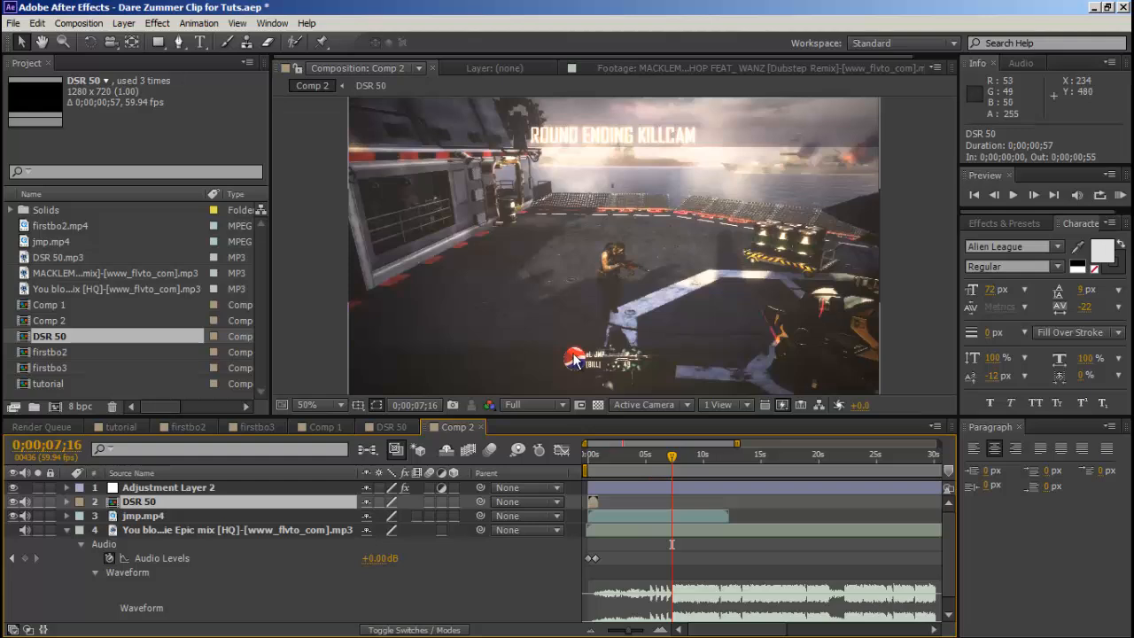
{"action": "left_click", "coordinate": [1033, 194]}
{"action": "left_click", "coordinate": [1033, 194]}
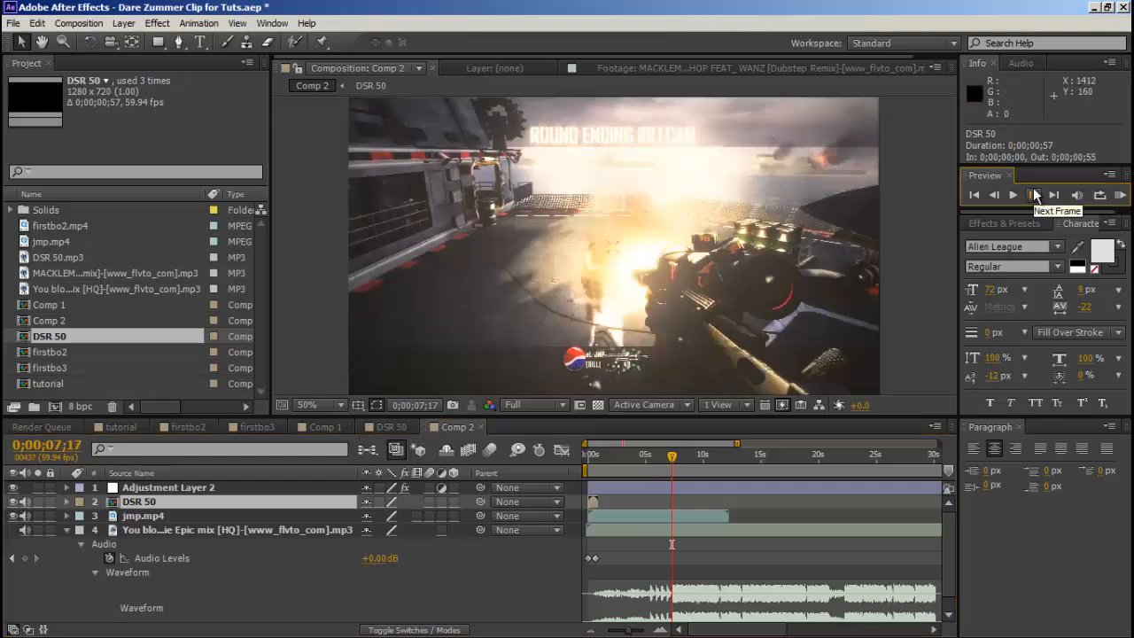
{"action": "key", "text": "["}
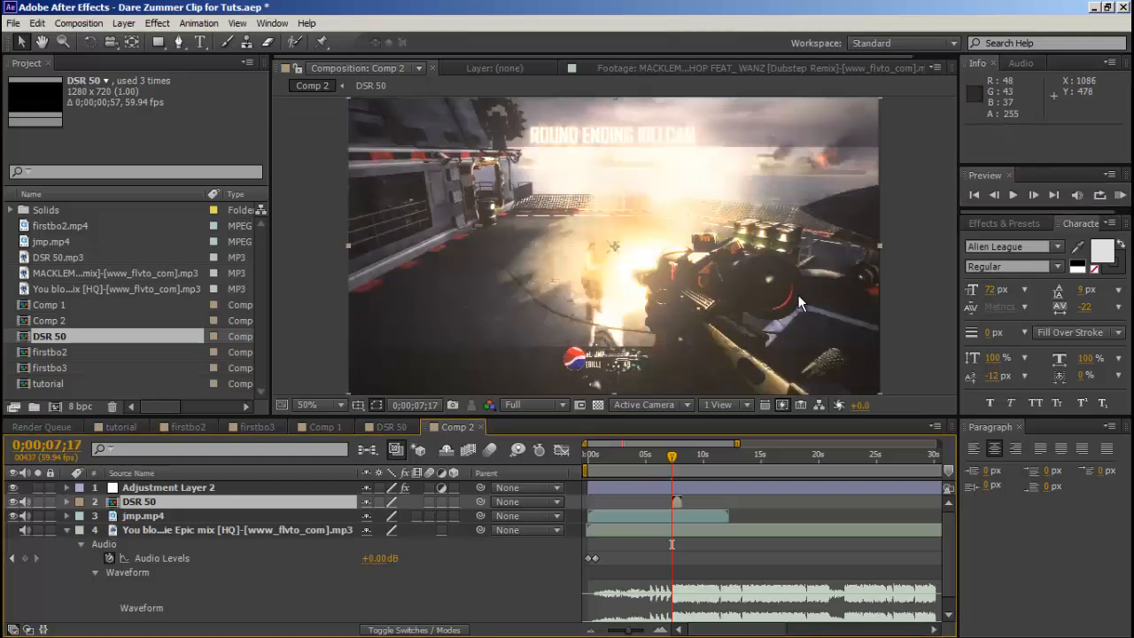
Limit the Comp 2 work area to the section around the gunshot, from 0;00;05;41 to 0;00;08;29.
{"action": "left_click", "coordinate": [589, 468]}
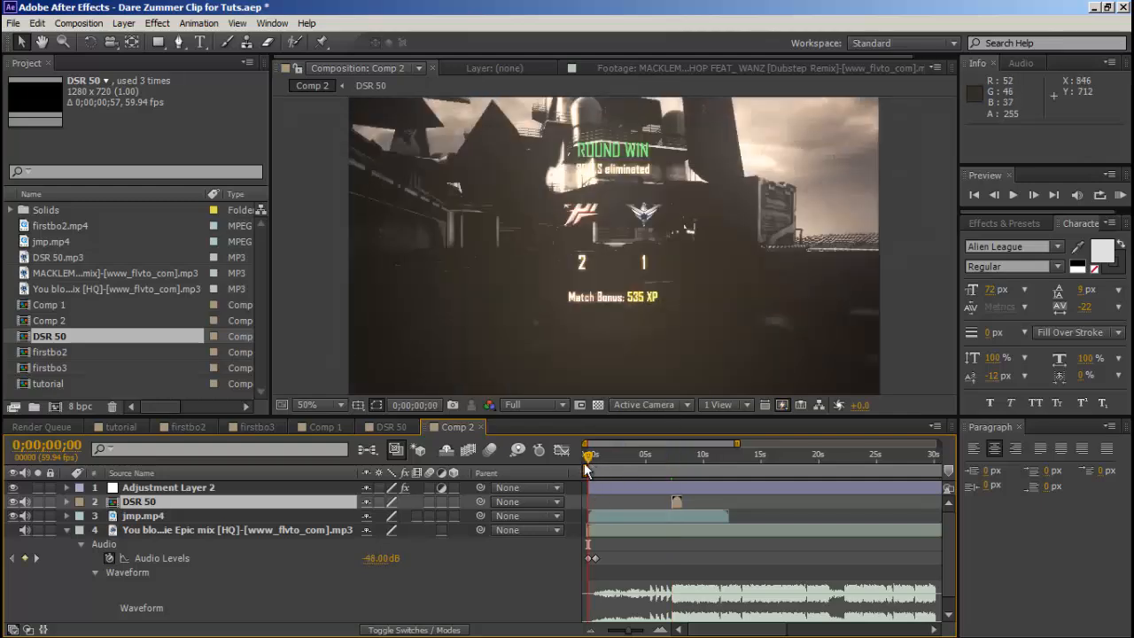
{"action": "key", "text": "space"}
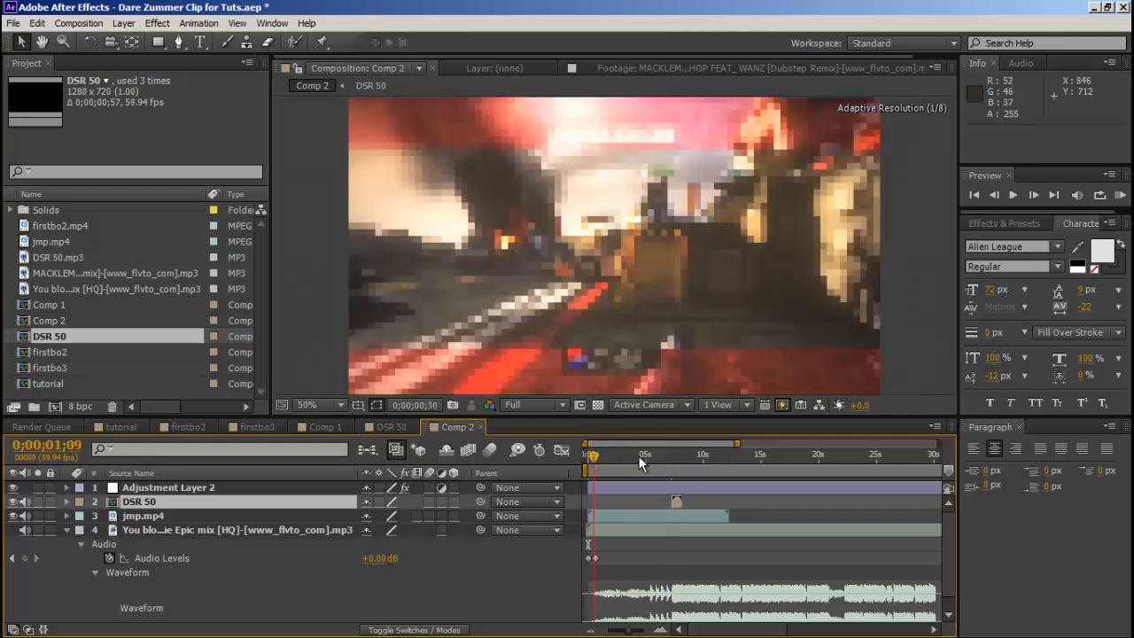
{"action": "key", "text": "b"}
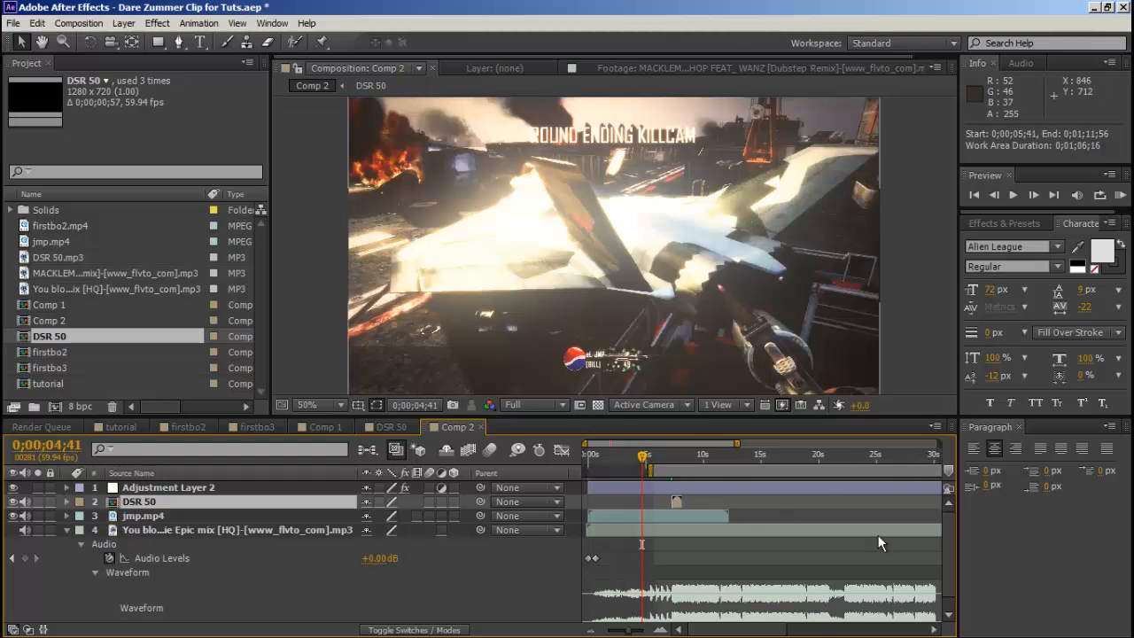
{"action": "left_click_drag", "start_coordinate": [734, 630], "coordinate": [901, 618]}
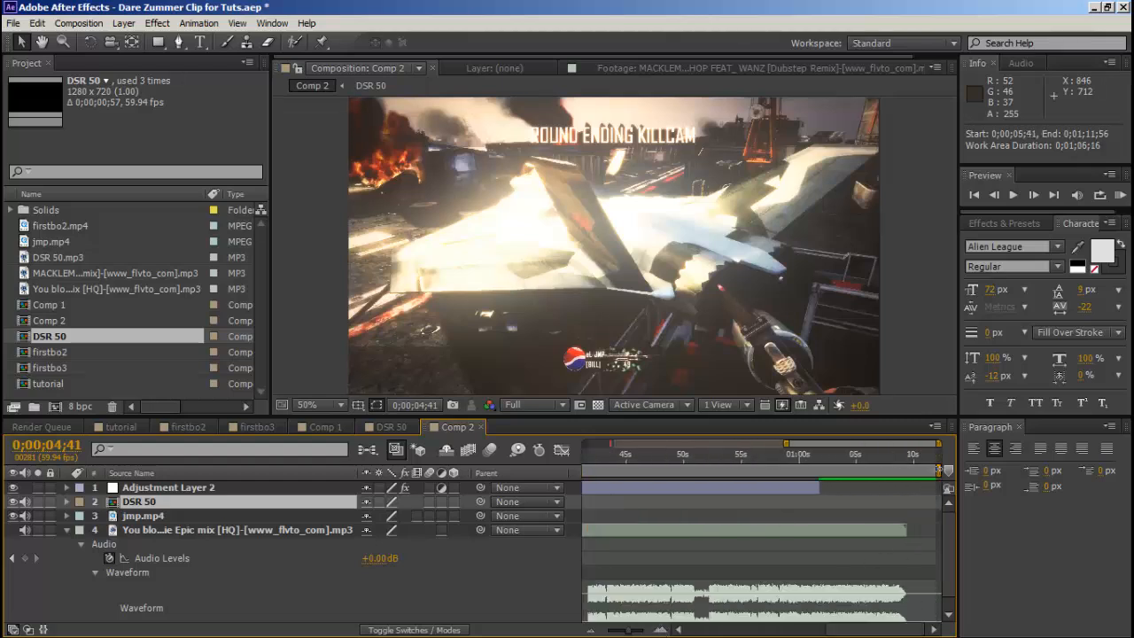
{"action": "left_click_drag", "start_coordinate": [939, 470], "coordinate": [584, 480]}
{"action": "left_click_drag", "start_coordinate": [652, 473], "coordinate": [689, 471]}
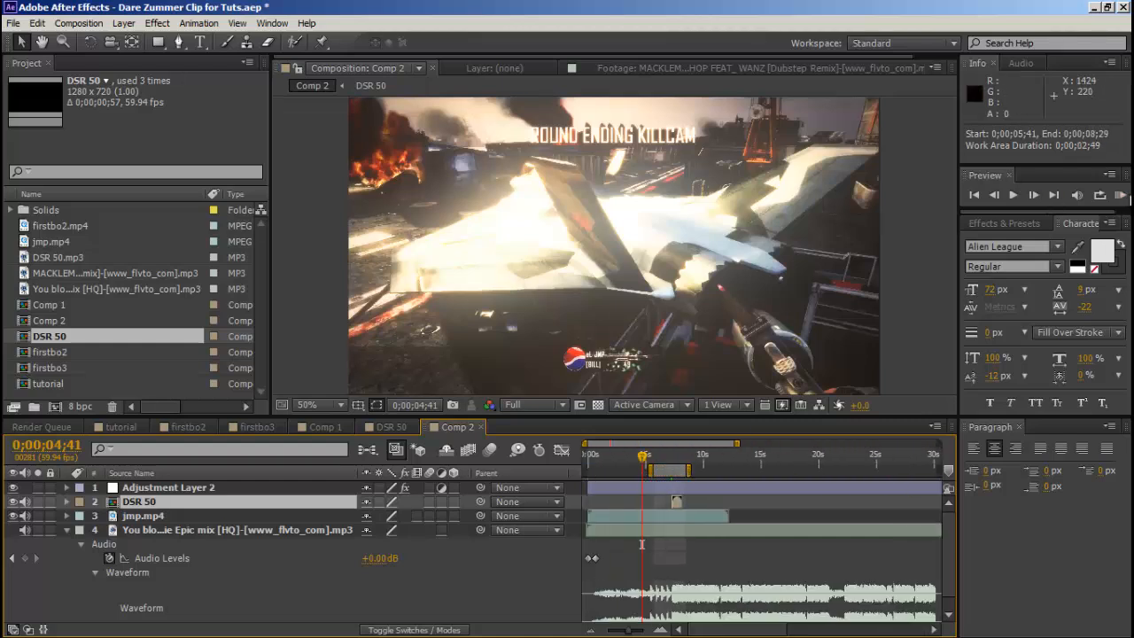
RAM preview the work area to check the gunshot's sync with the song's drop.
{"action": "left_click", "coordinate": [1121, 195]}
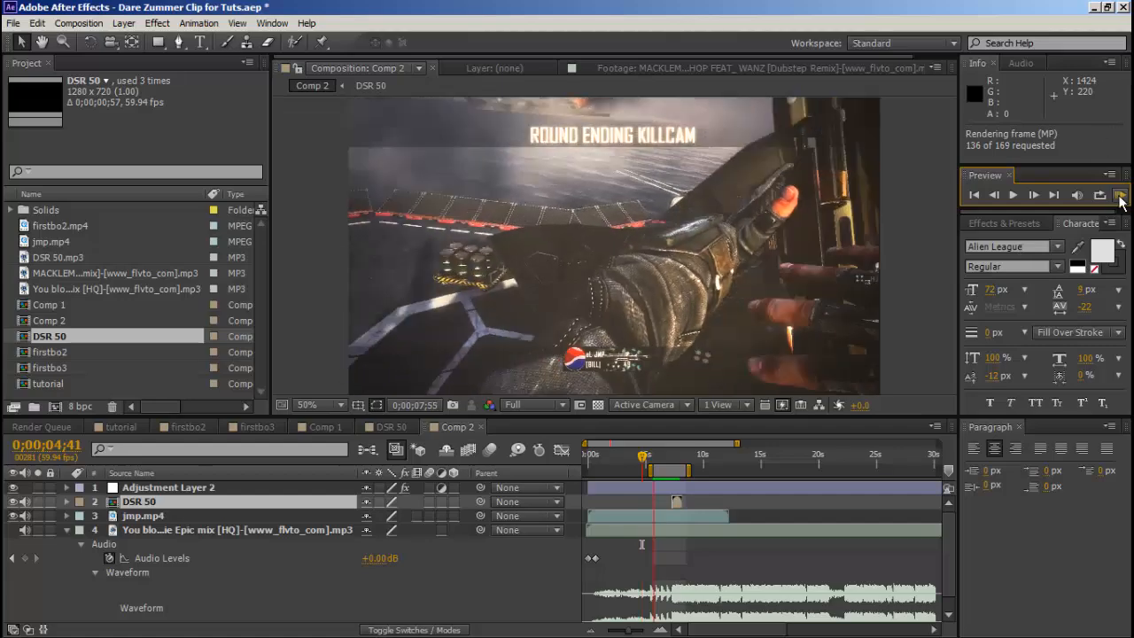
{"action": "left_click", "coordinate": [1119, 196]}
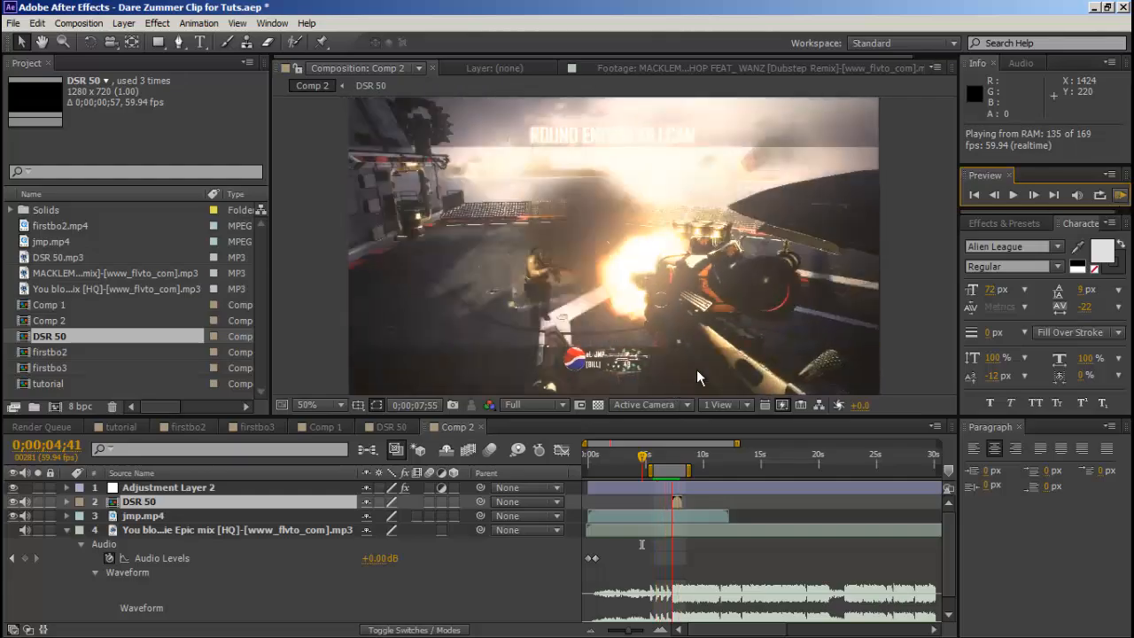
{"action": "key", "text": "space"}
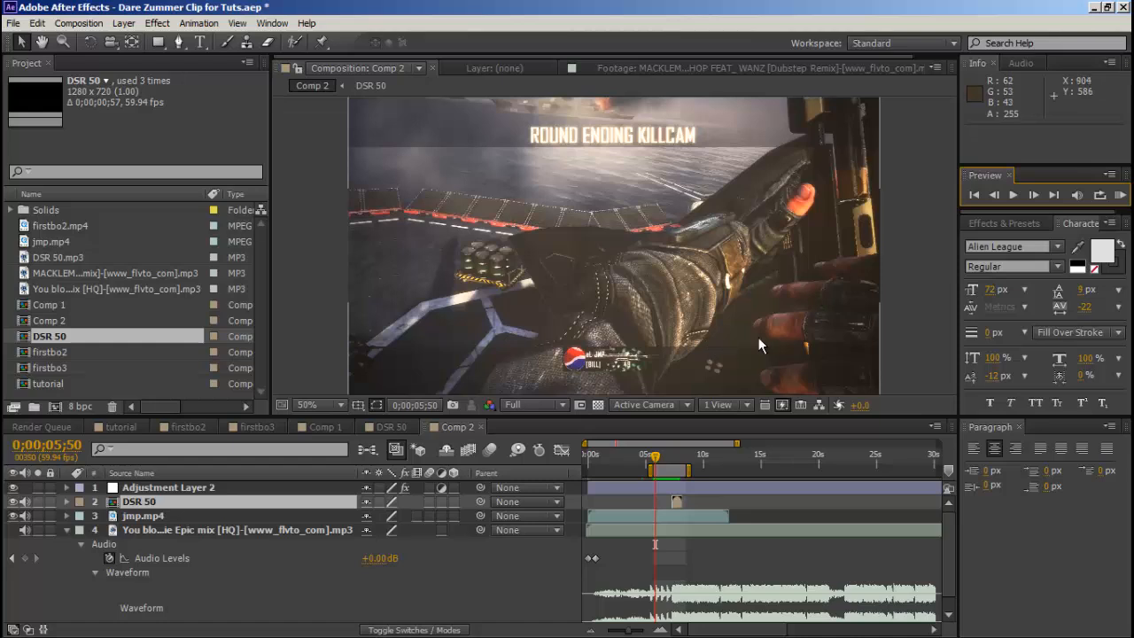